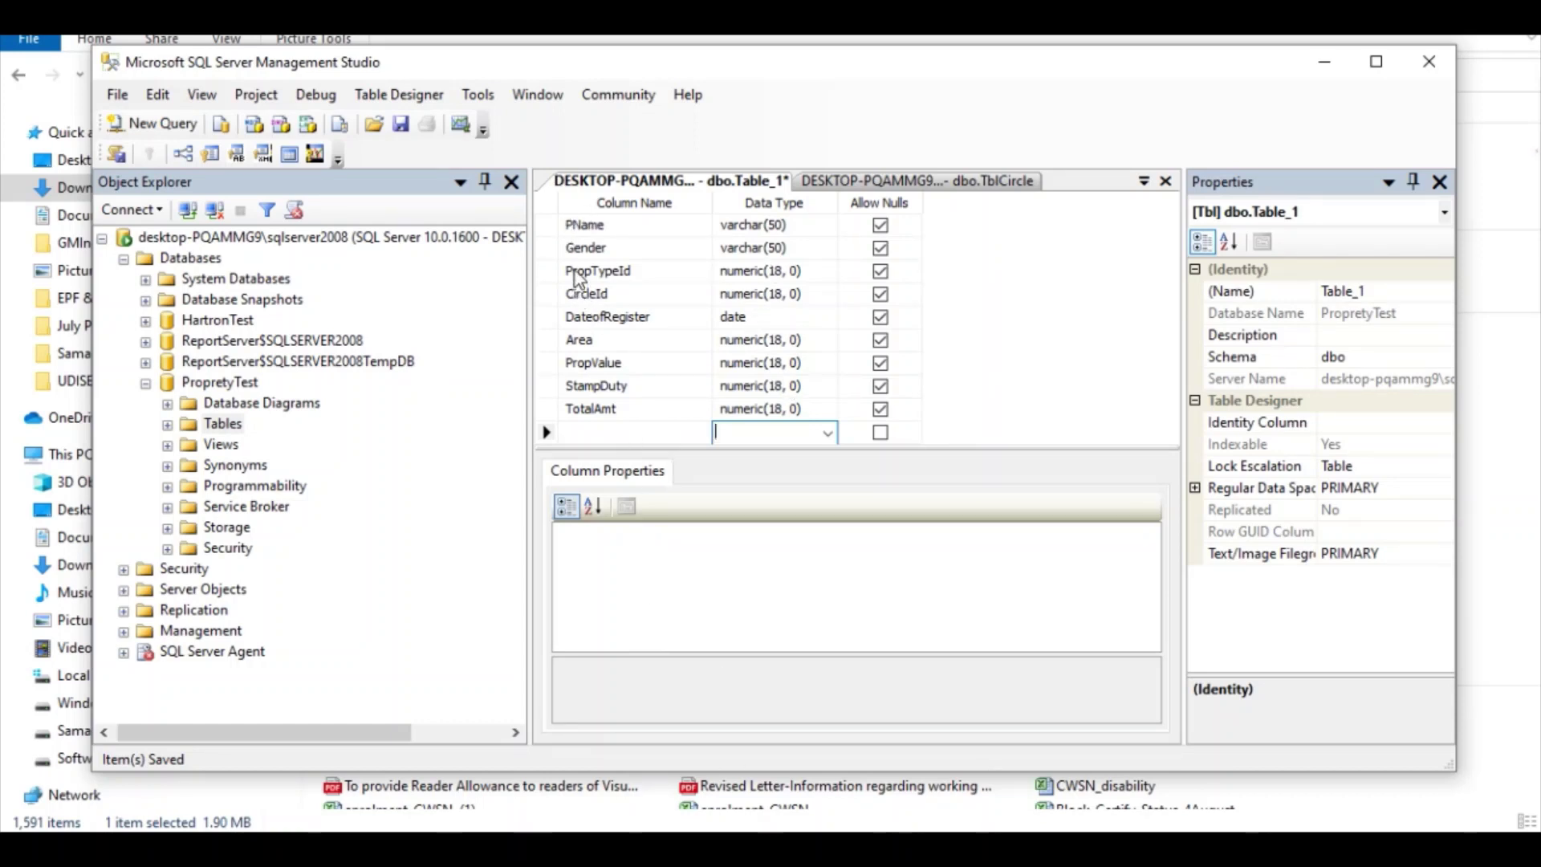
Insert a column named PropValueID with data type numeric above PName in the table design
{"action": "left_click", "coordinate": [547, 225]}
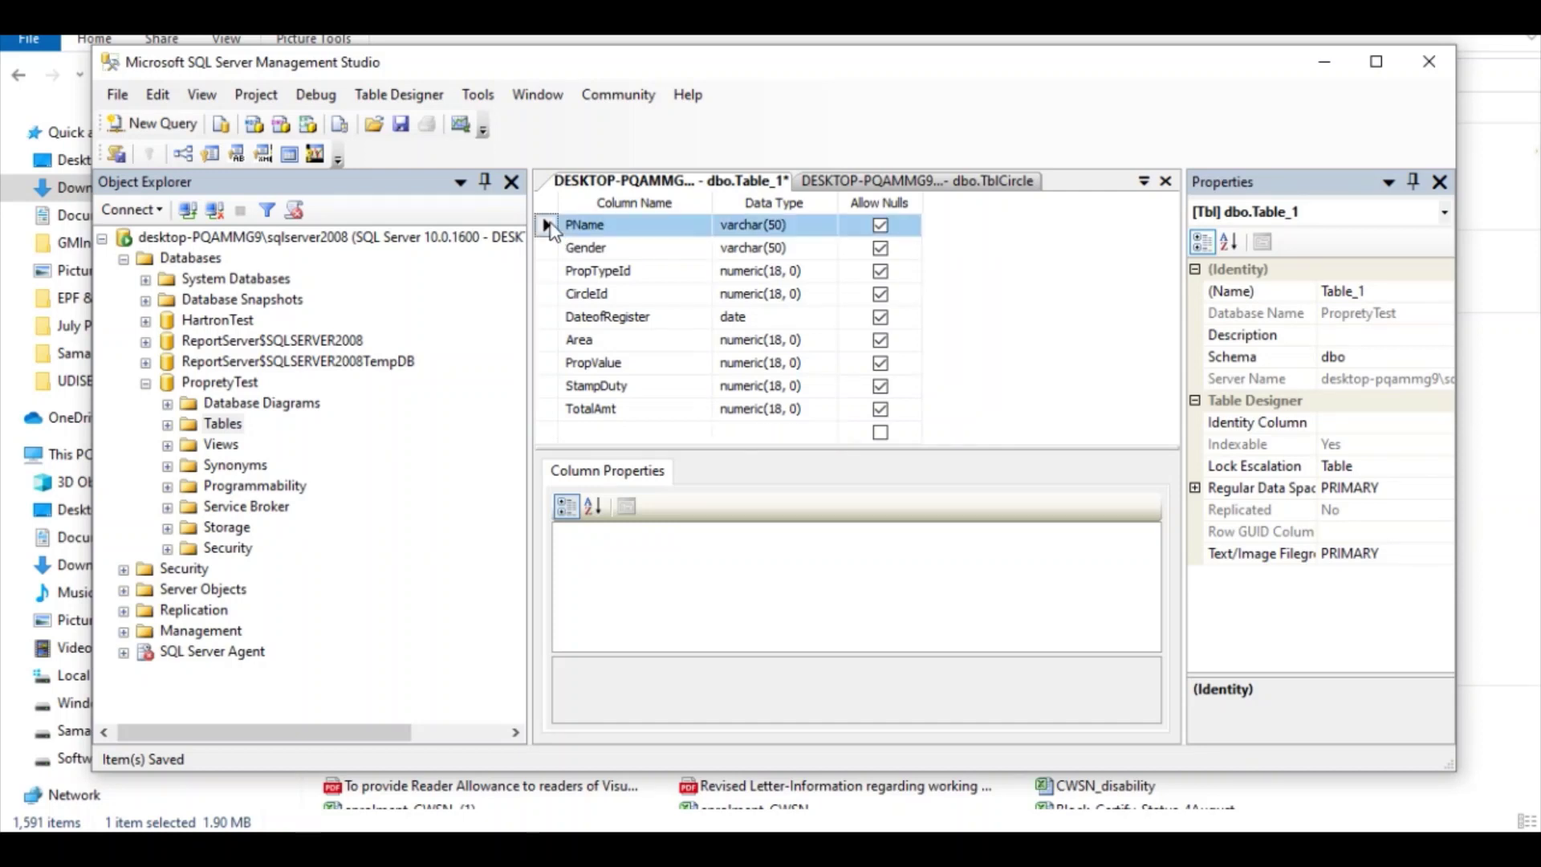
{"action": "right_click", "coordinate": [547, 225]}
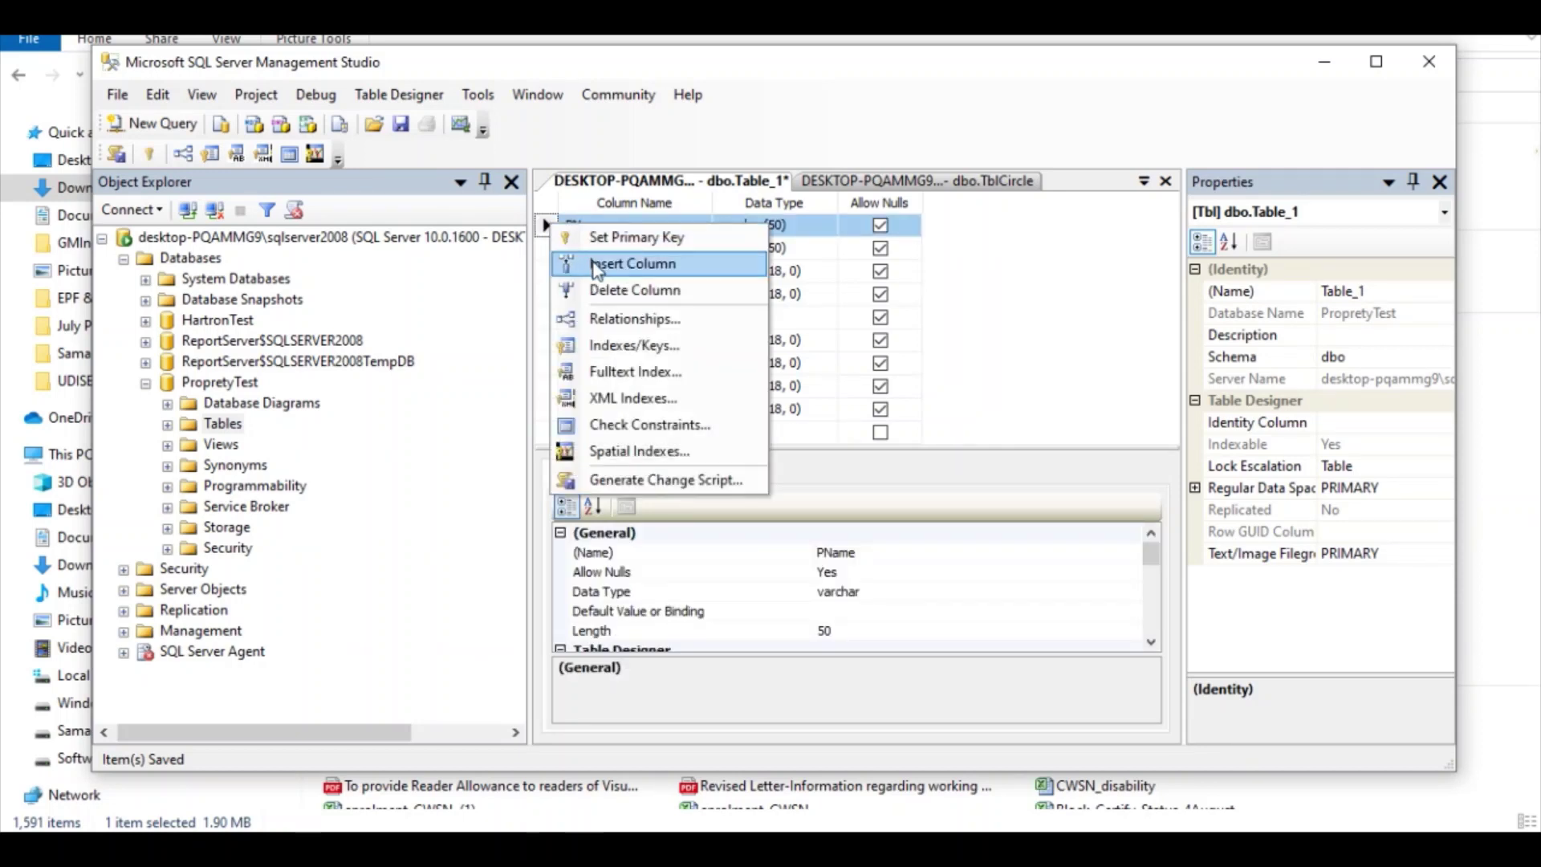
{"action": "left_click", "coordinate": [595, 265]}
{"action": "left_click", "coordinate": [589, 225]}
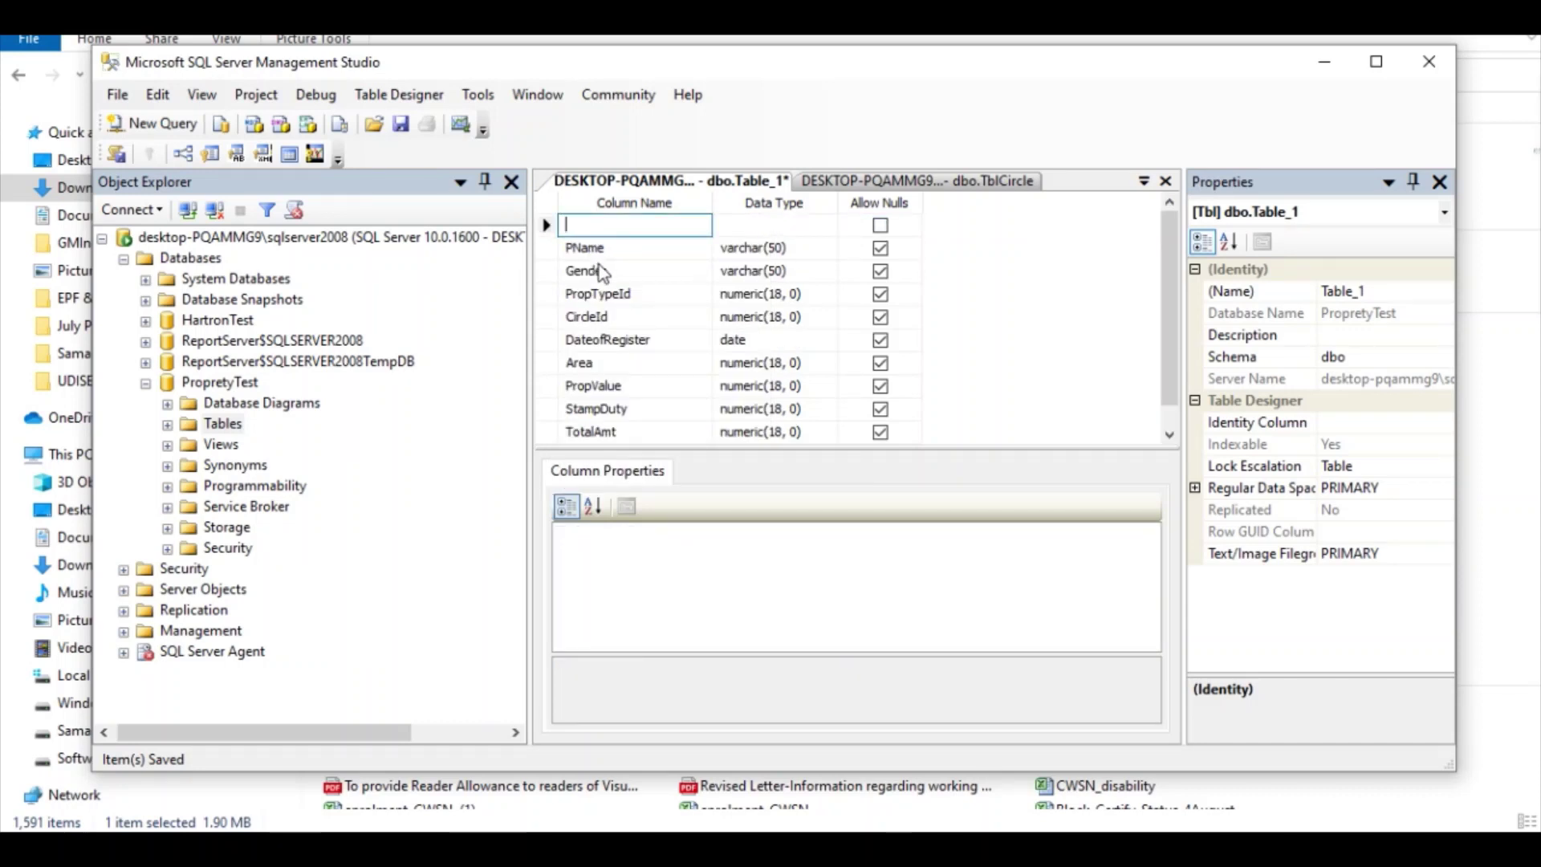
{"action": "type", "text": "P"}
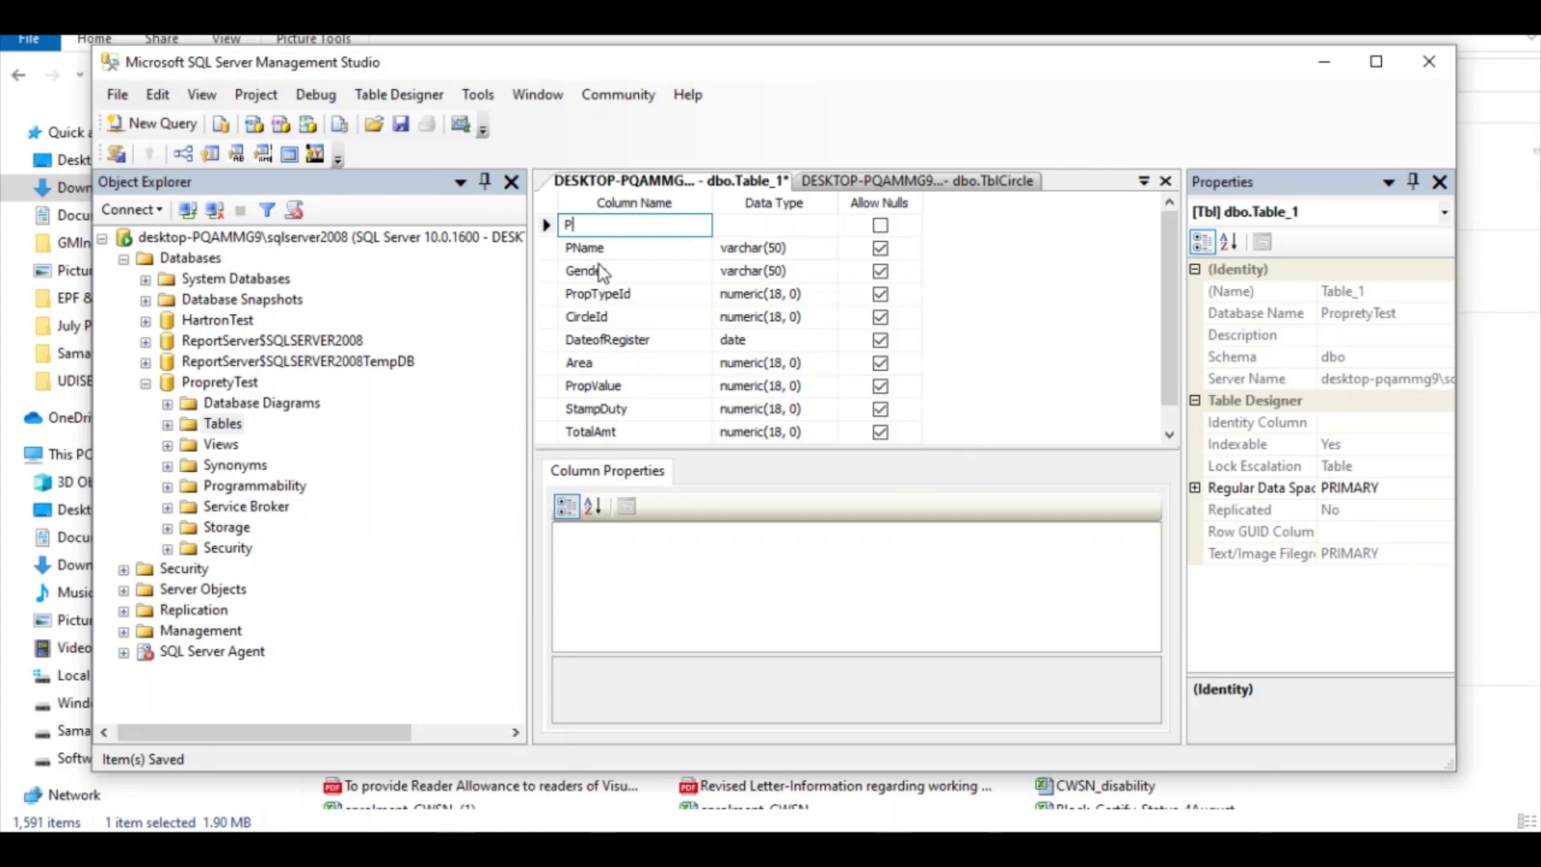
{"action": "type", "text": "ropValueID"}
{"action": "key", "text": "Tab"}
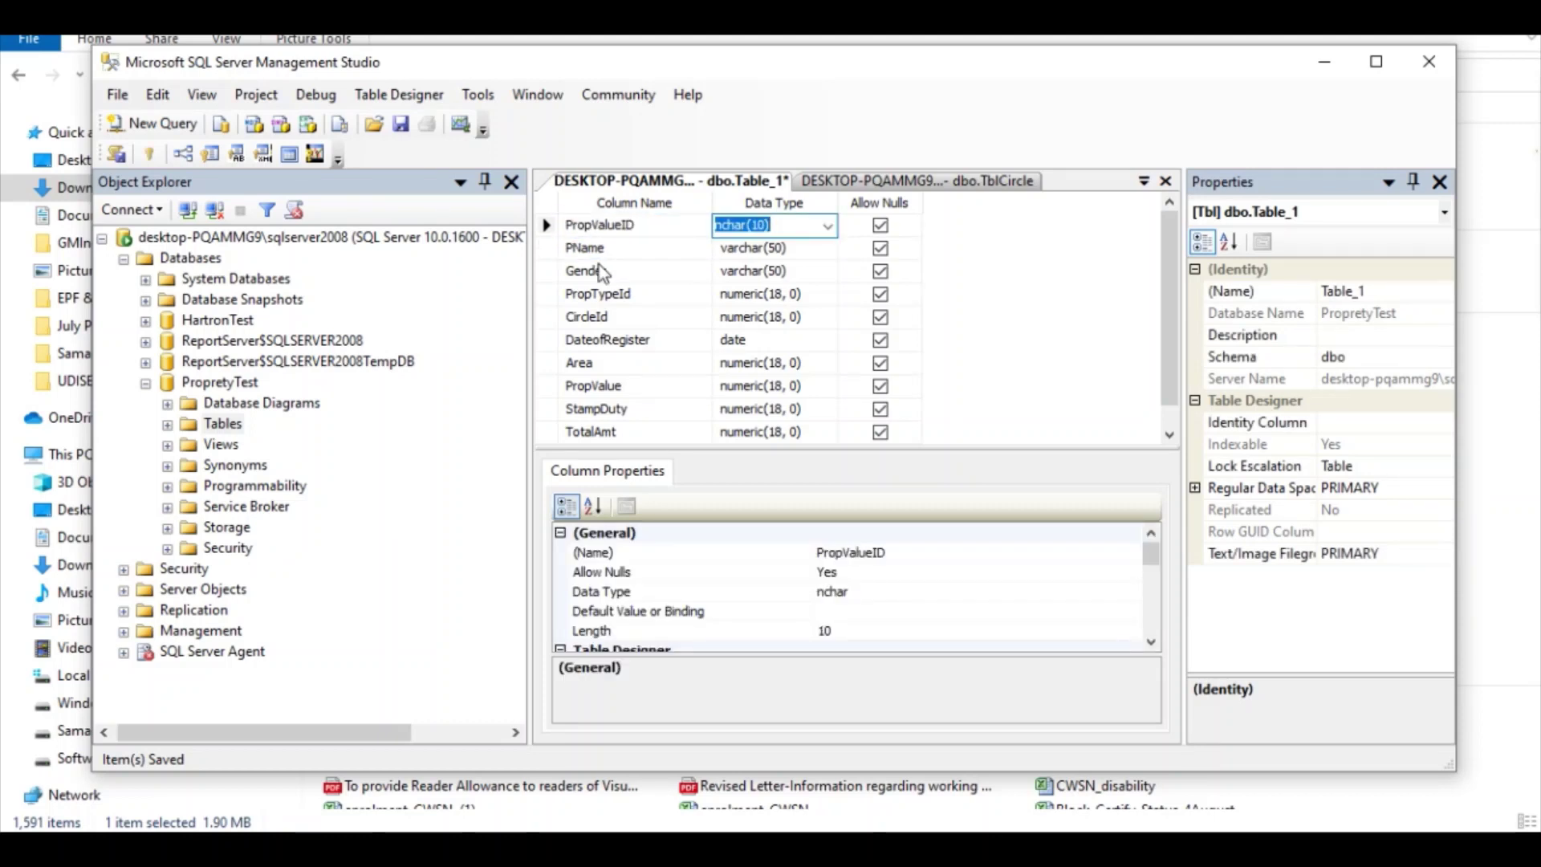
{"action": "type", "text": "numeri"}
{"action": "key", "text": "Down"}
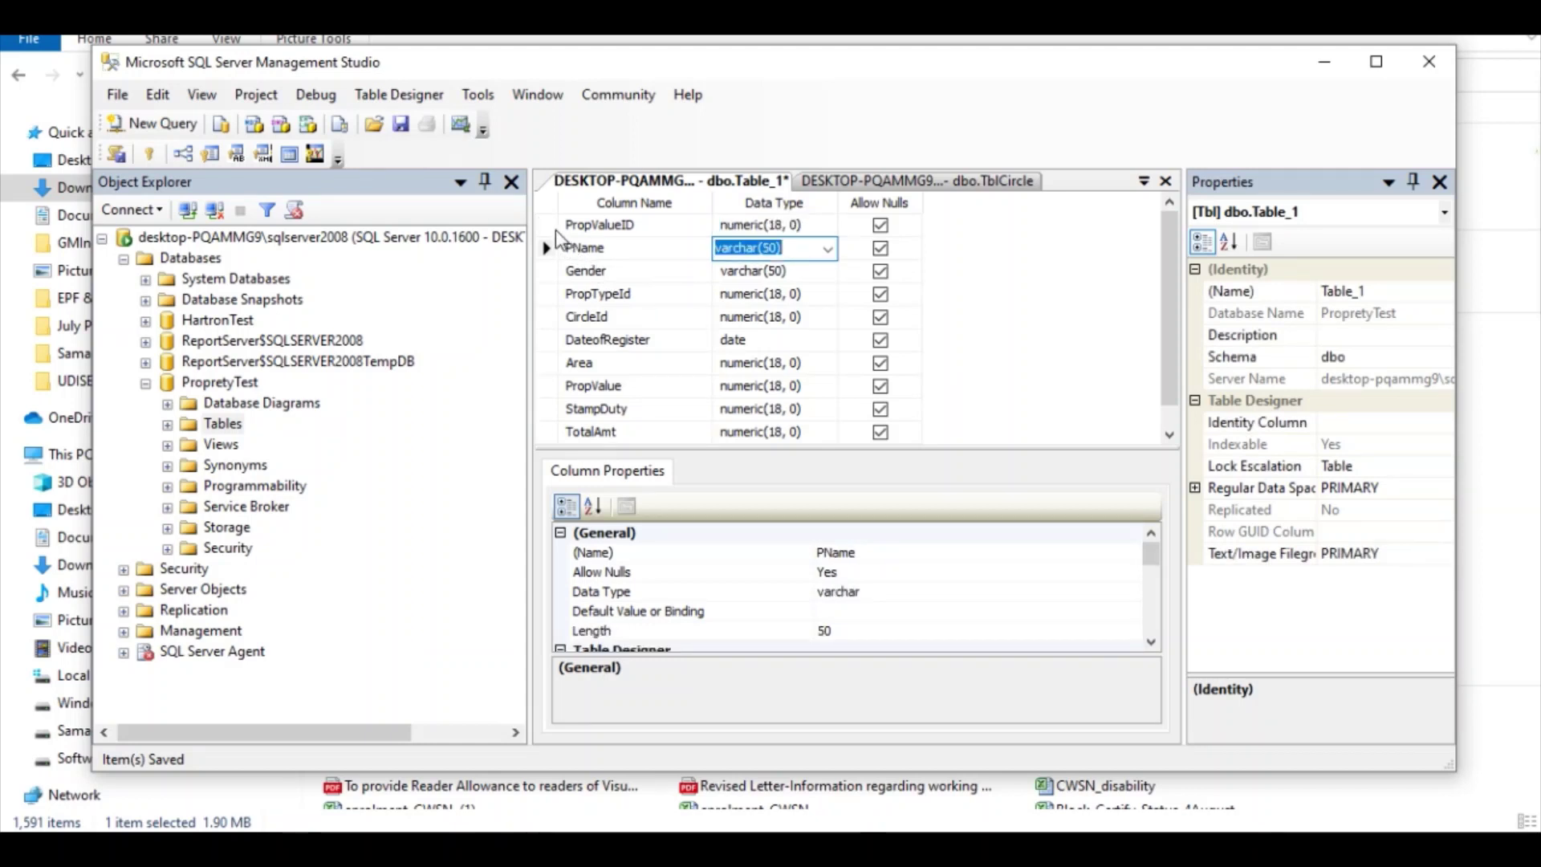
Set the PropValueID column as the table's primary key
{"action": "left_click", "coordinate": [547, 226]}
{"action": "right_click", "coordinate": [553, 232]}
{"action": "left_click", "coordinate": [618, 241]}
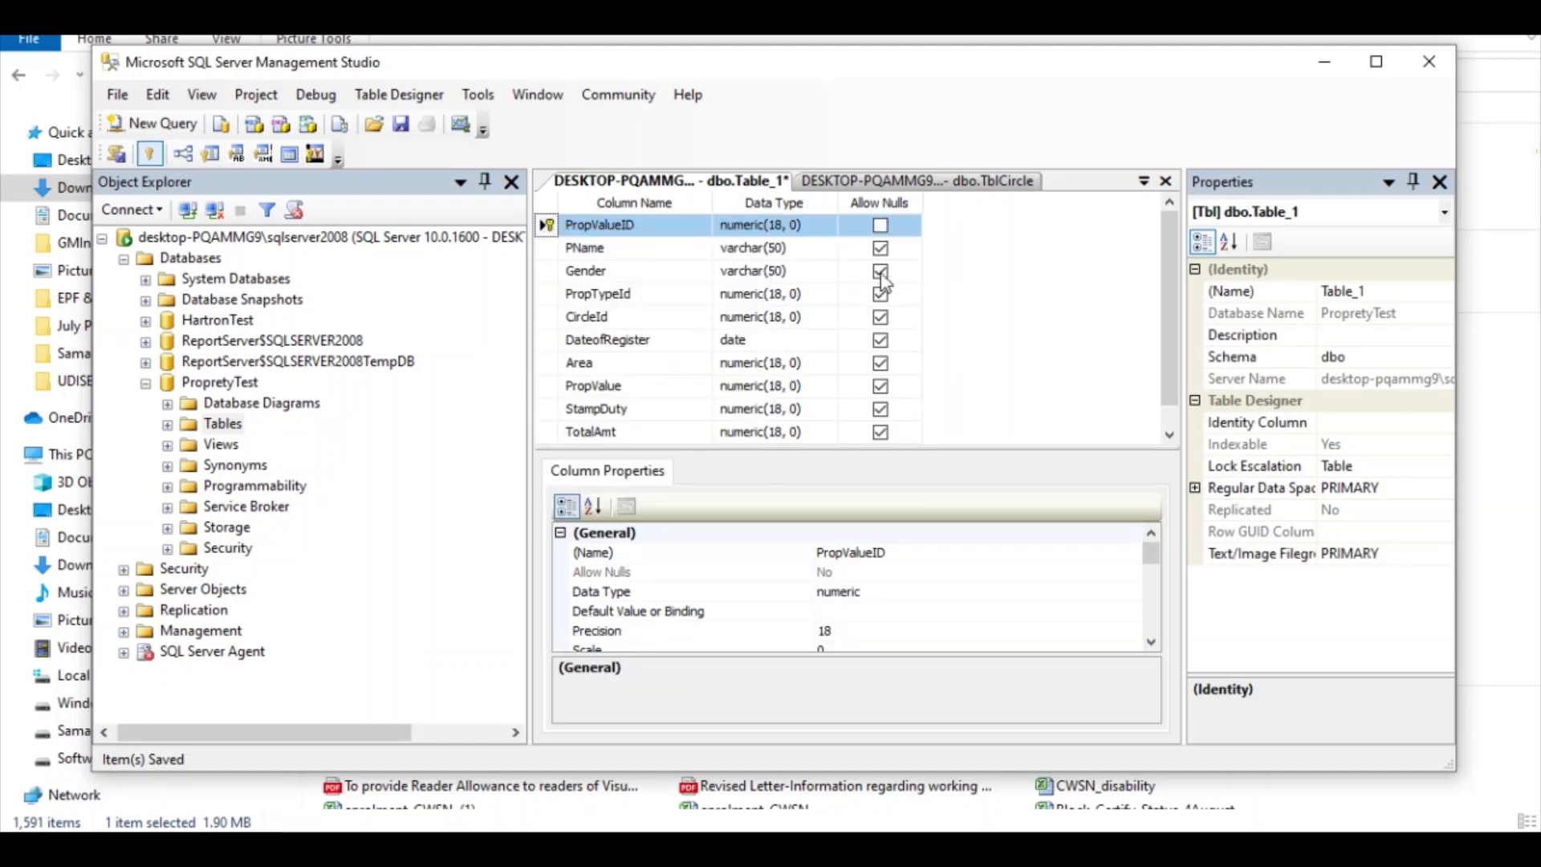
Check the MstStampDutyDetail definition in the assignment image and rename the primary key column to StampDutyID
{"action": "left_click", "coordinate": [759, 849]}
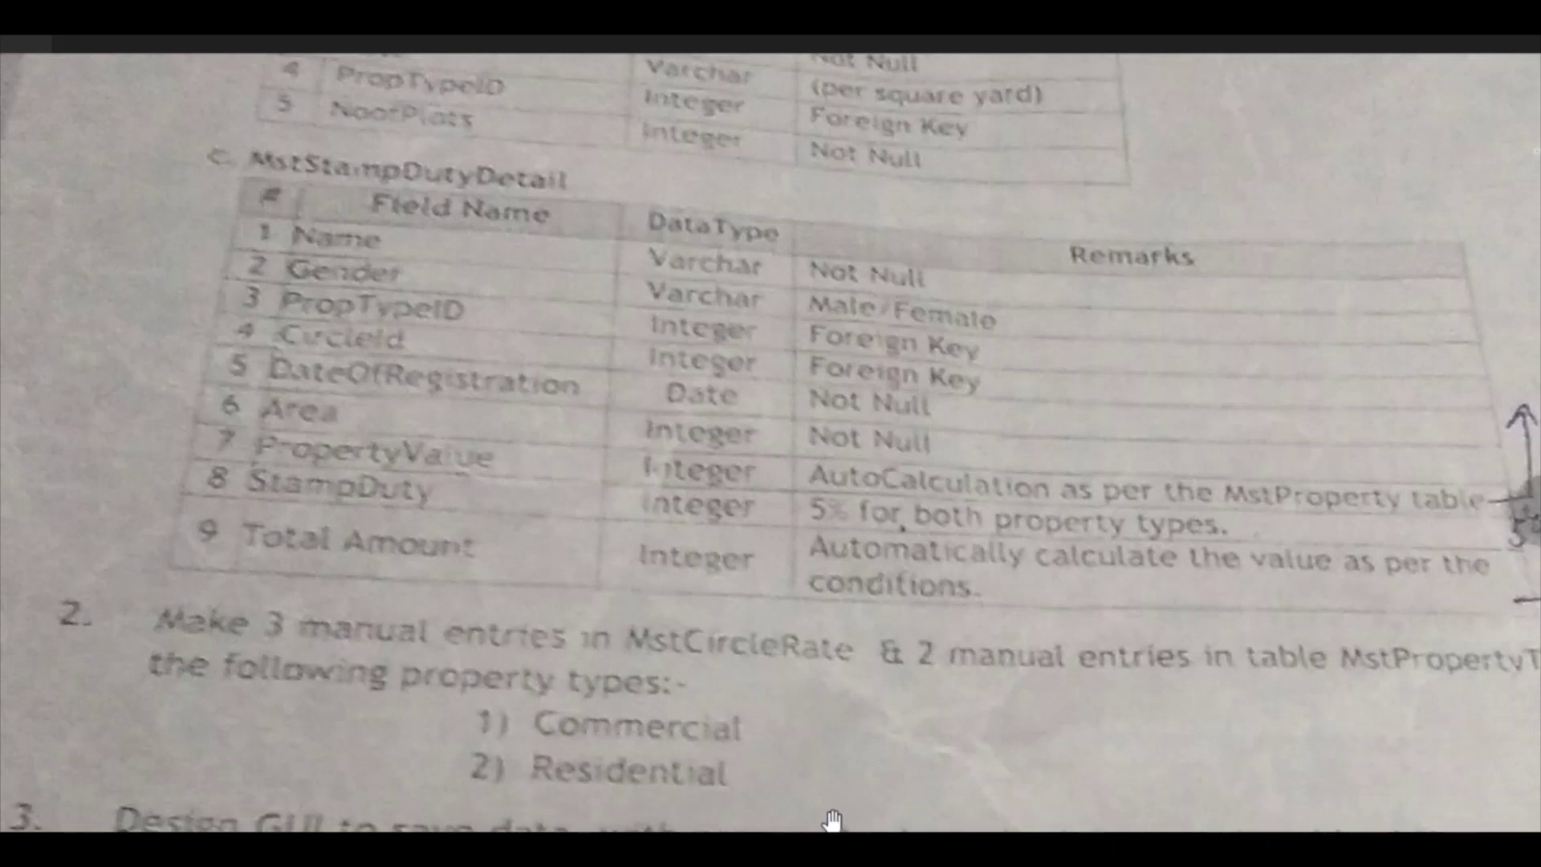
{"action": "left_click", "coordinate": [812, 848]}
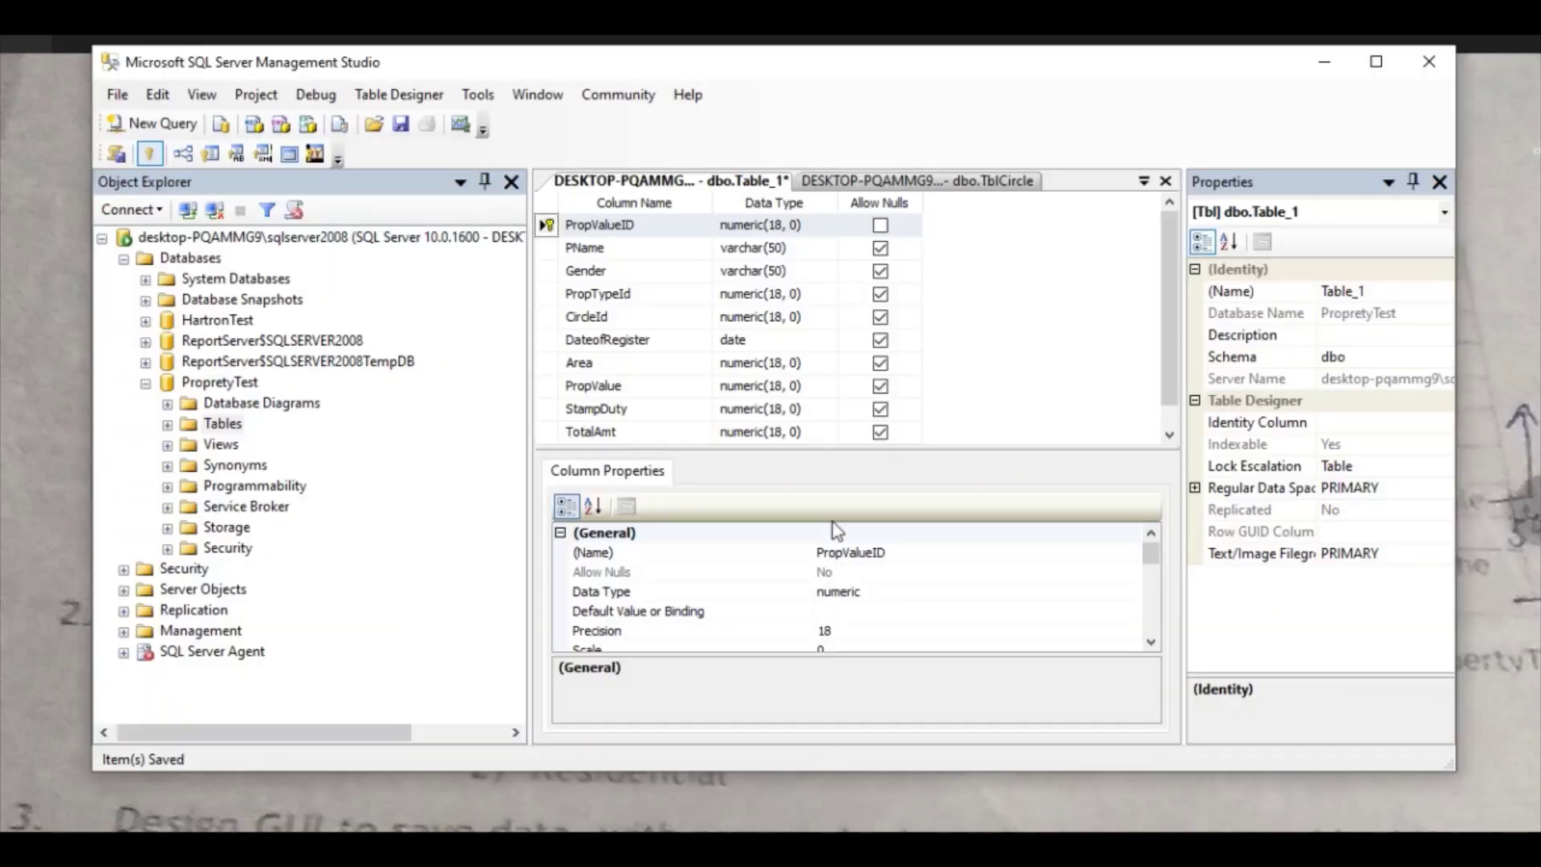
{"action": "left_click", "coordinate": [594, 231]}
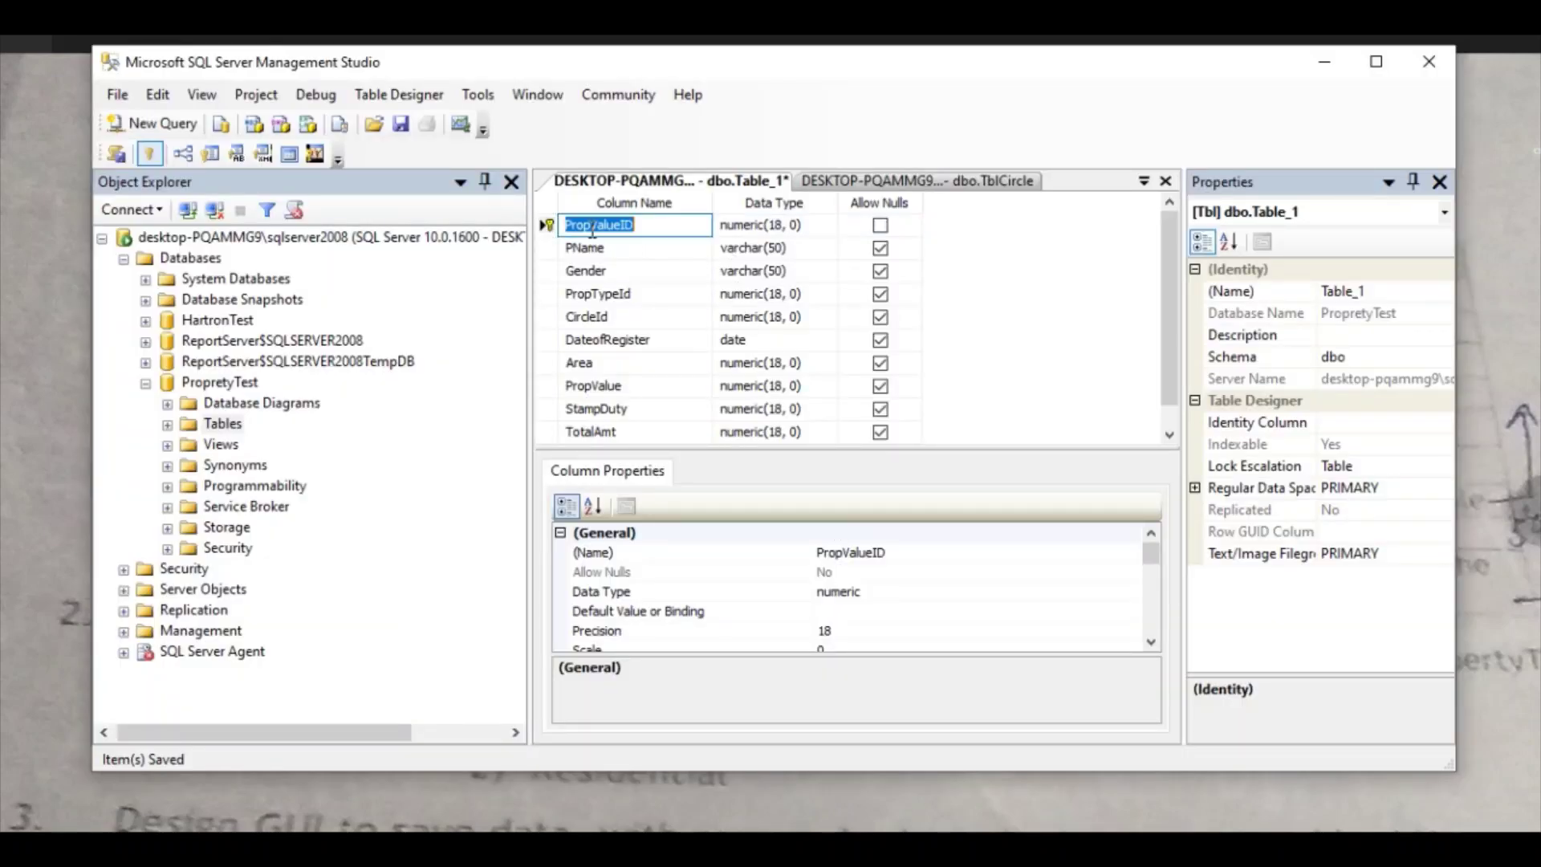
{"action": "key", "text": "BackSpace"}
{"action": "key", "text": "BackSpace"}
{"action": "key", "text": "BackSpace"}
{"action": "key", "text": "BackSpace"}
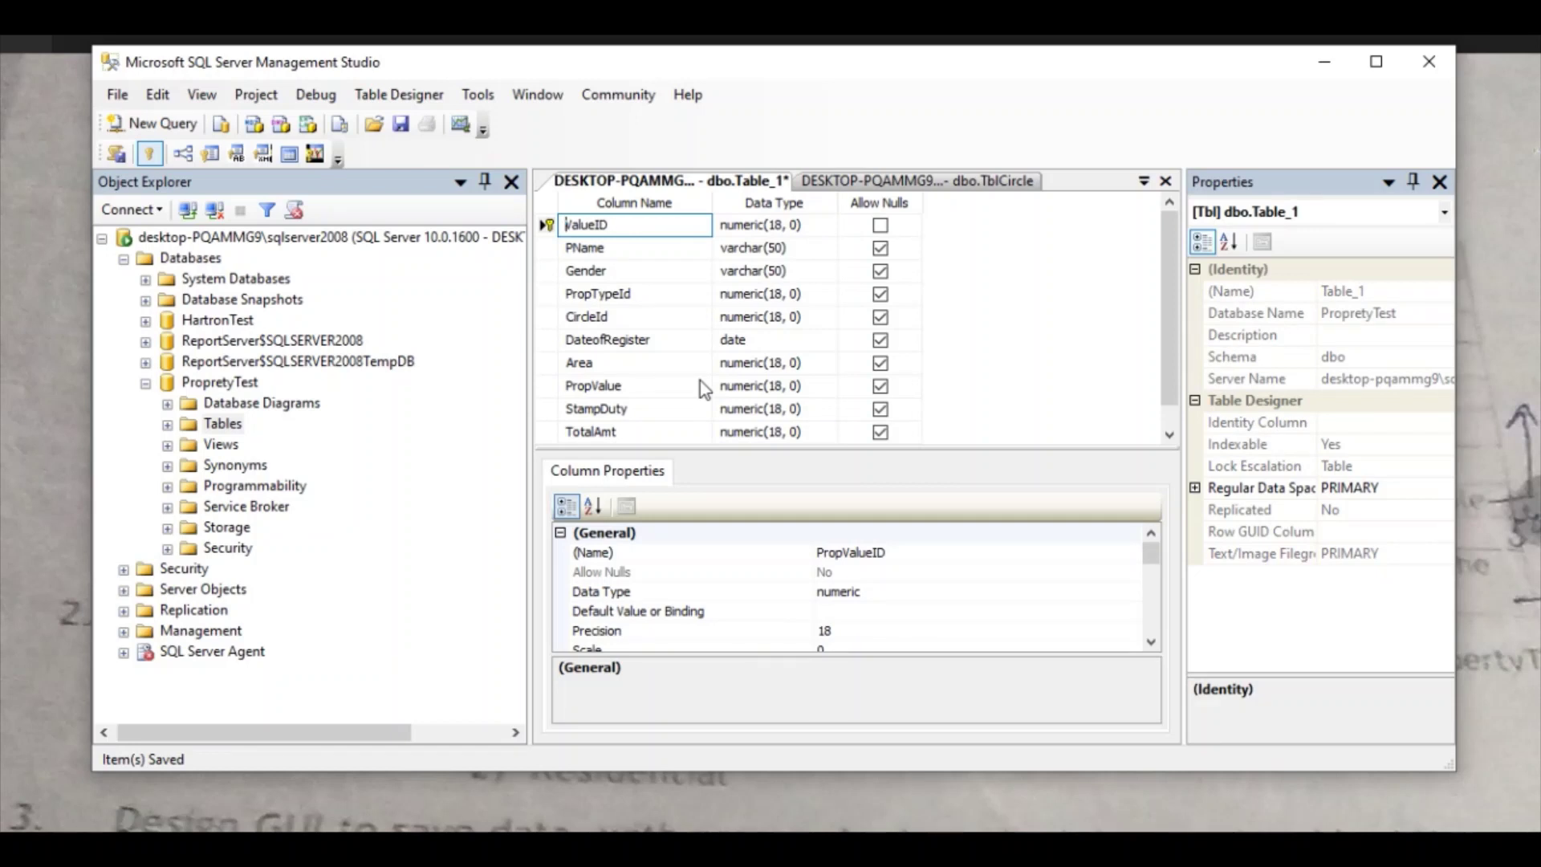
{"action": "type", "text": "Stamp"}
{"action": "key", "text": "Delete"}
{"action": "key", "text": "Delete"}
{"action": "key", "text": "Delete"}
{"action": "key", "text": "Delete"}
{"action": "key", "text": "Delete"}
{"action": "type", "text": "Duty"}
{"action": "key", "text": "Down"}
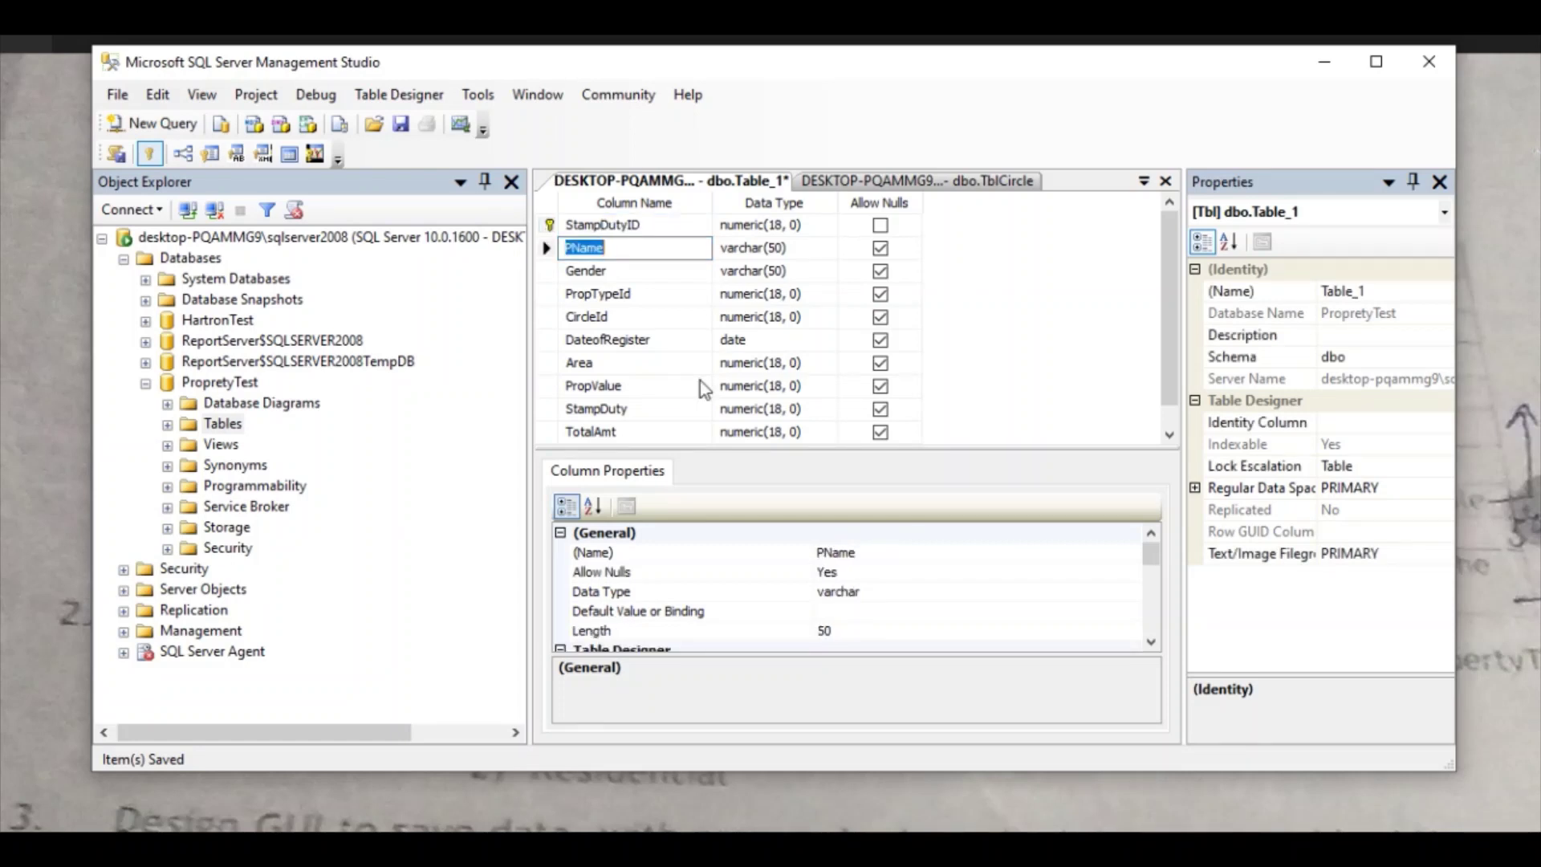
Save the new table as TblStampDutyDetails
{"action": "key", "text": "ctrl+s"}
{"action": "key", "text": "BackSpace"}
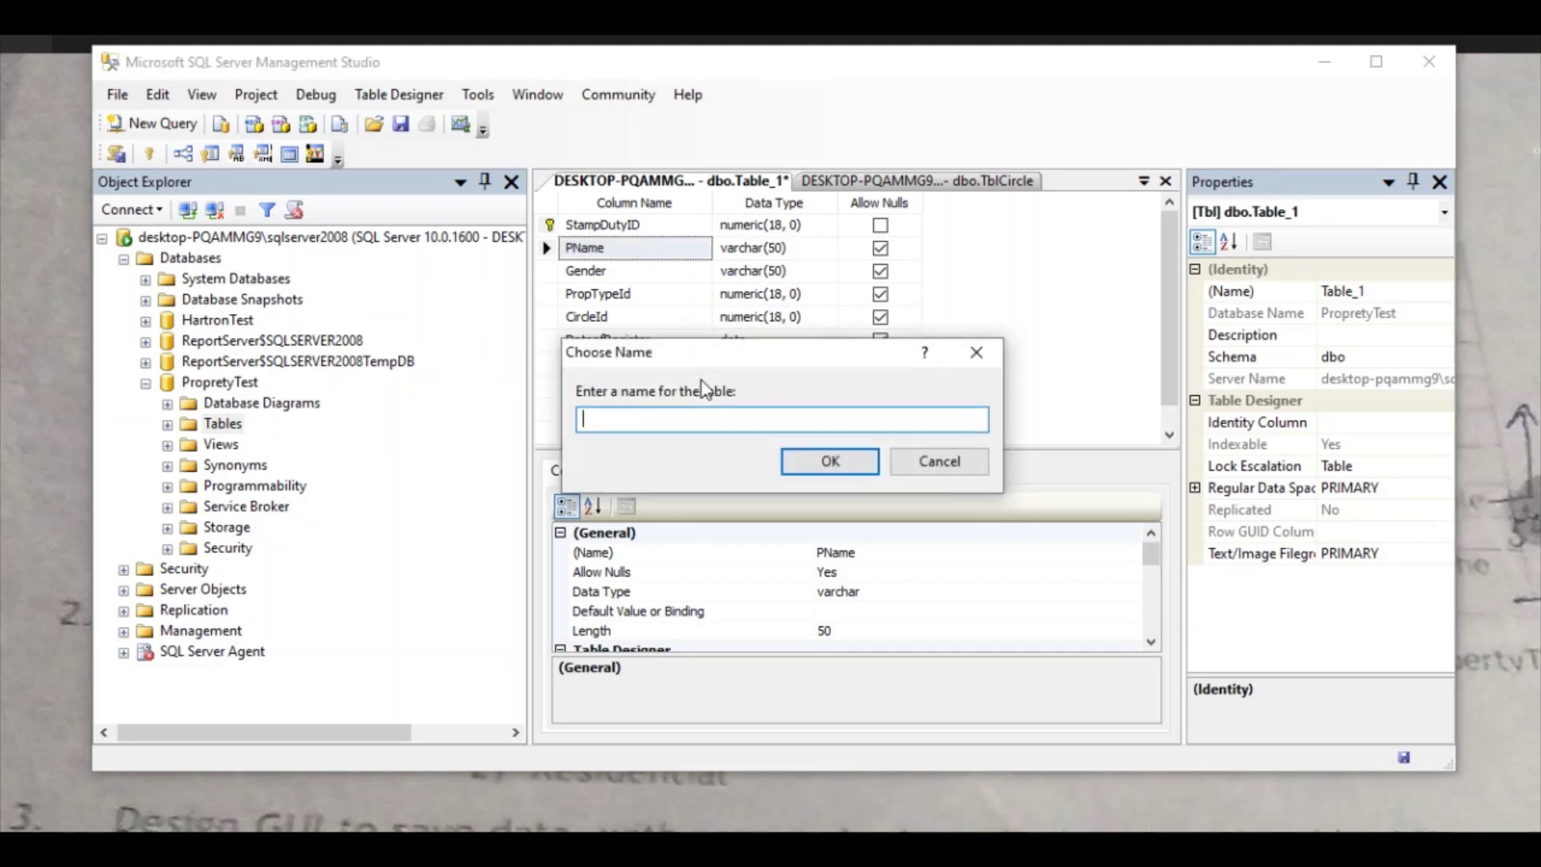
{"action": "type", "text": "TblStampDutyDetaoi"}
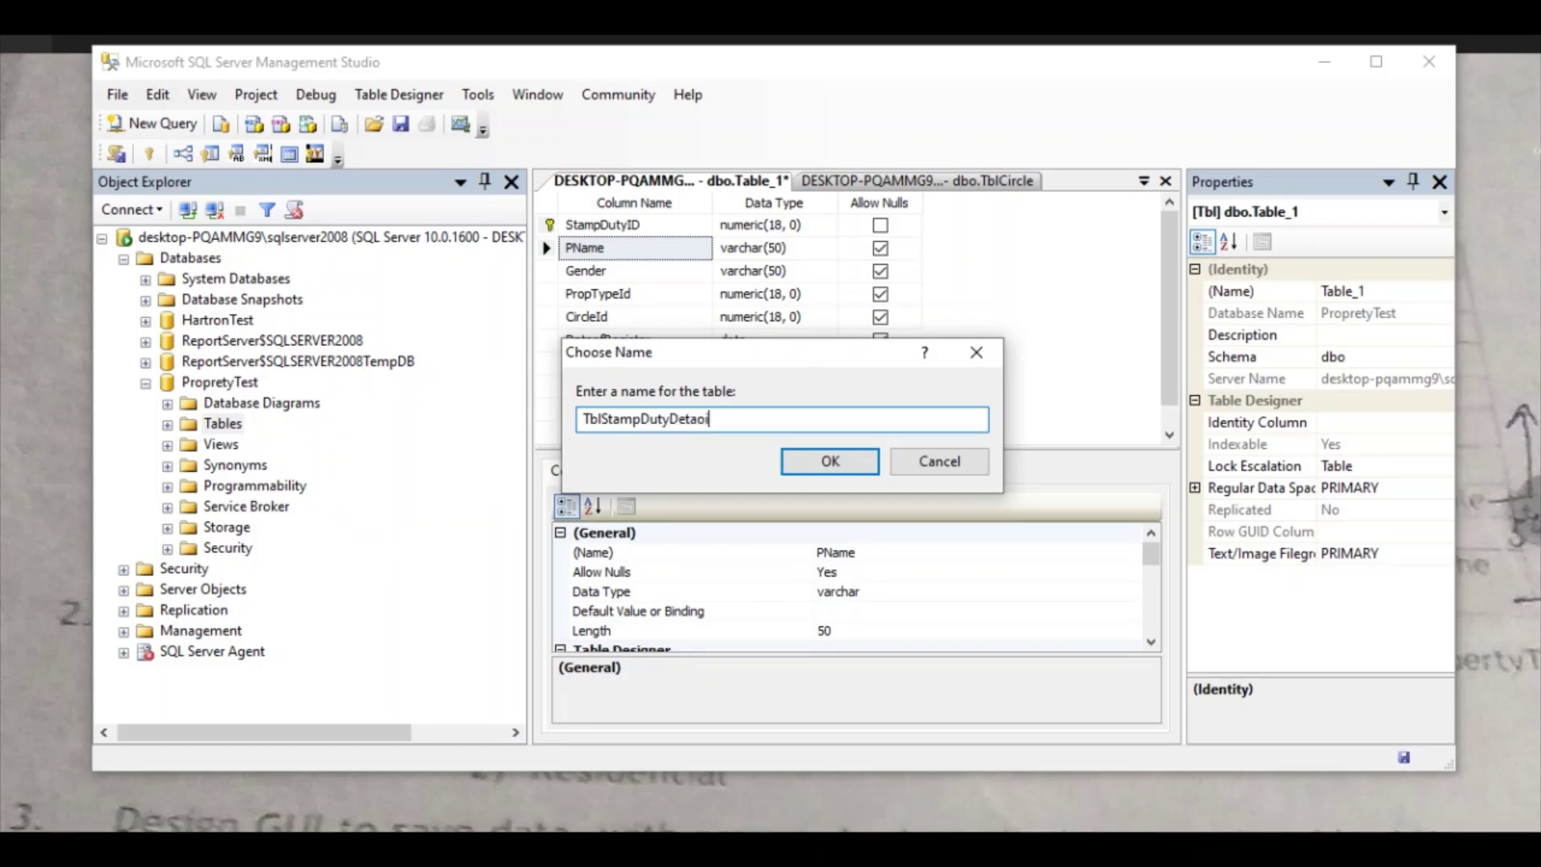
{"action": "key", "text": "BackSpace"}
{"action": "key", "text": "BackSpace"}
{"action": "key", "text": "BackSpace"}
{"action": "type", "text": "ails"}
{"action": "key", "text": "Return"}
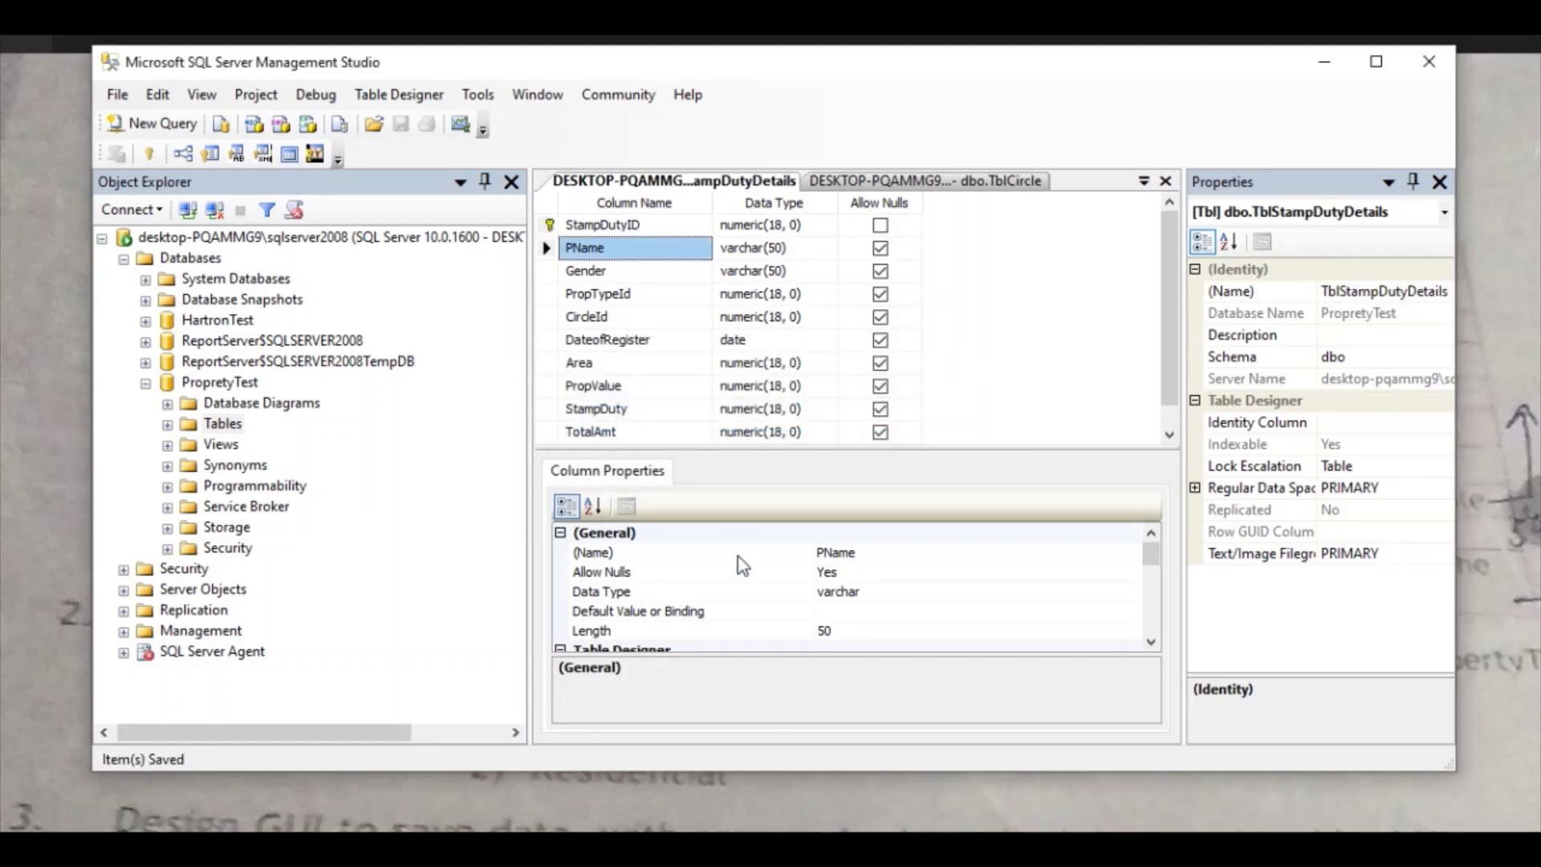
Review the MstPropertyType, MstCircleRate and MstStampDutyDetail field definitions in the assignment image, then return to the table design
{"action": "left_click", "coordinate": [764, 848]}
{"action": "left_click_drag", "start_coordinate": [739, 475], "coordinate": [739, 794]}
{"action": "left_click_drag", "start_coordinate": [690, 433], "coordinate": [694, 553]}
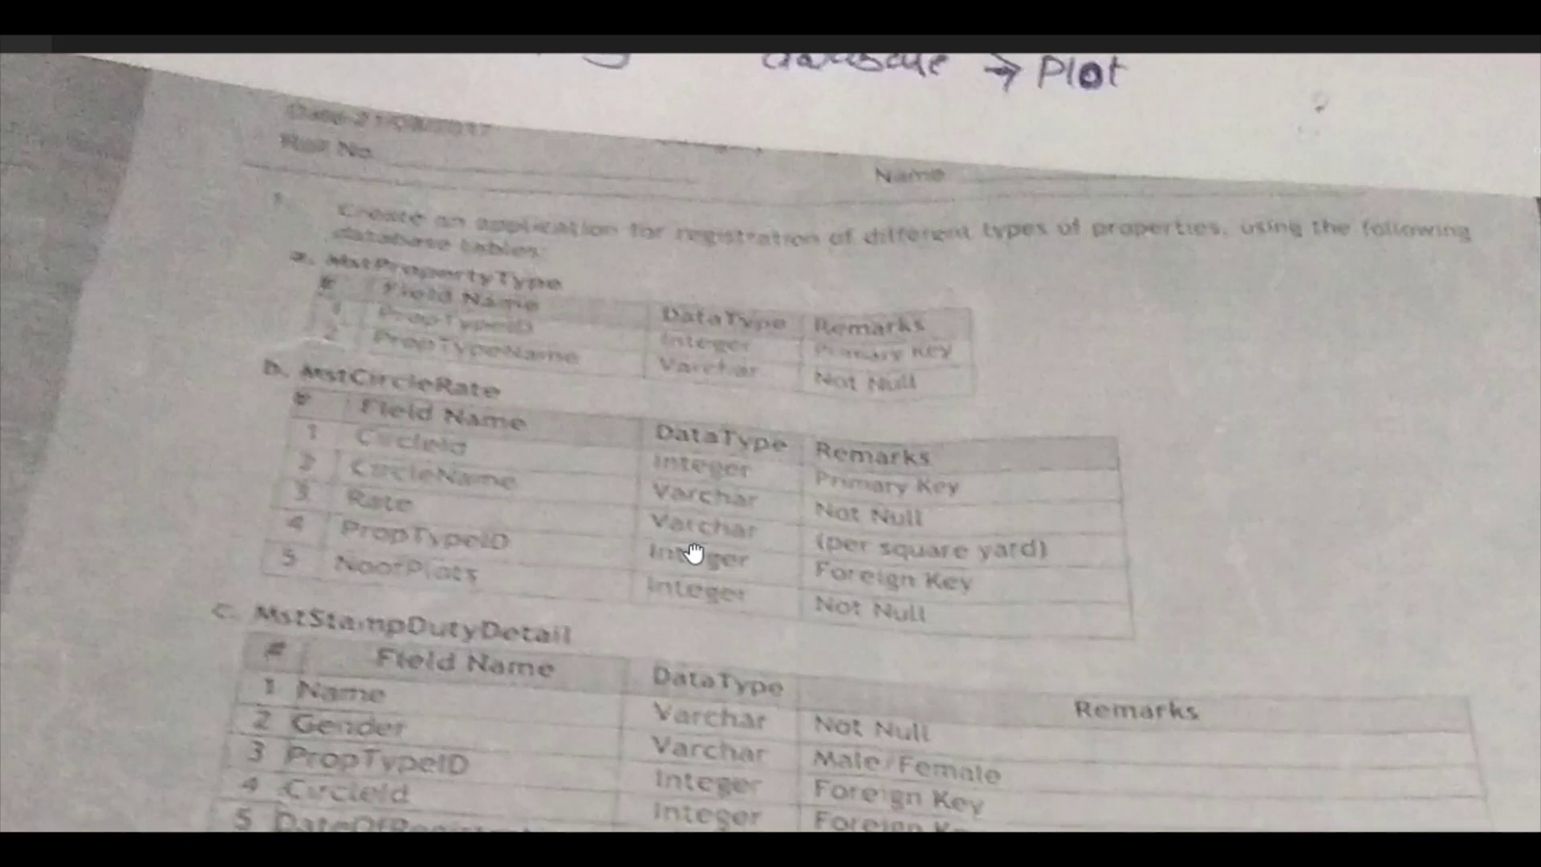
{"action": "left_click_drag", "start_coordinate": [694, 553], "coordinate": [661, 303]}
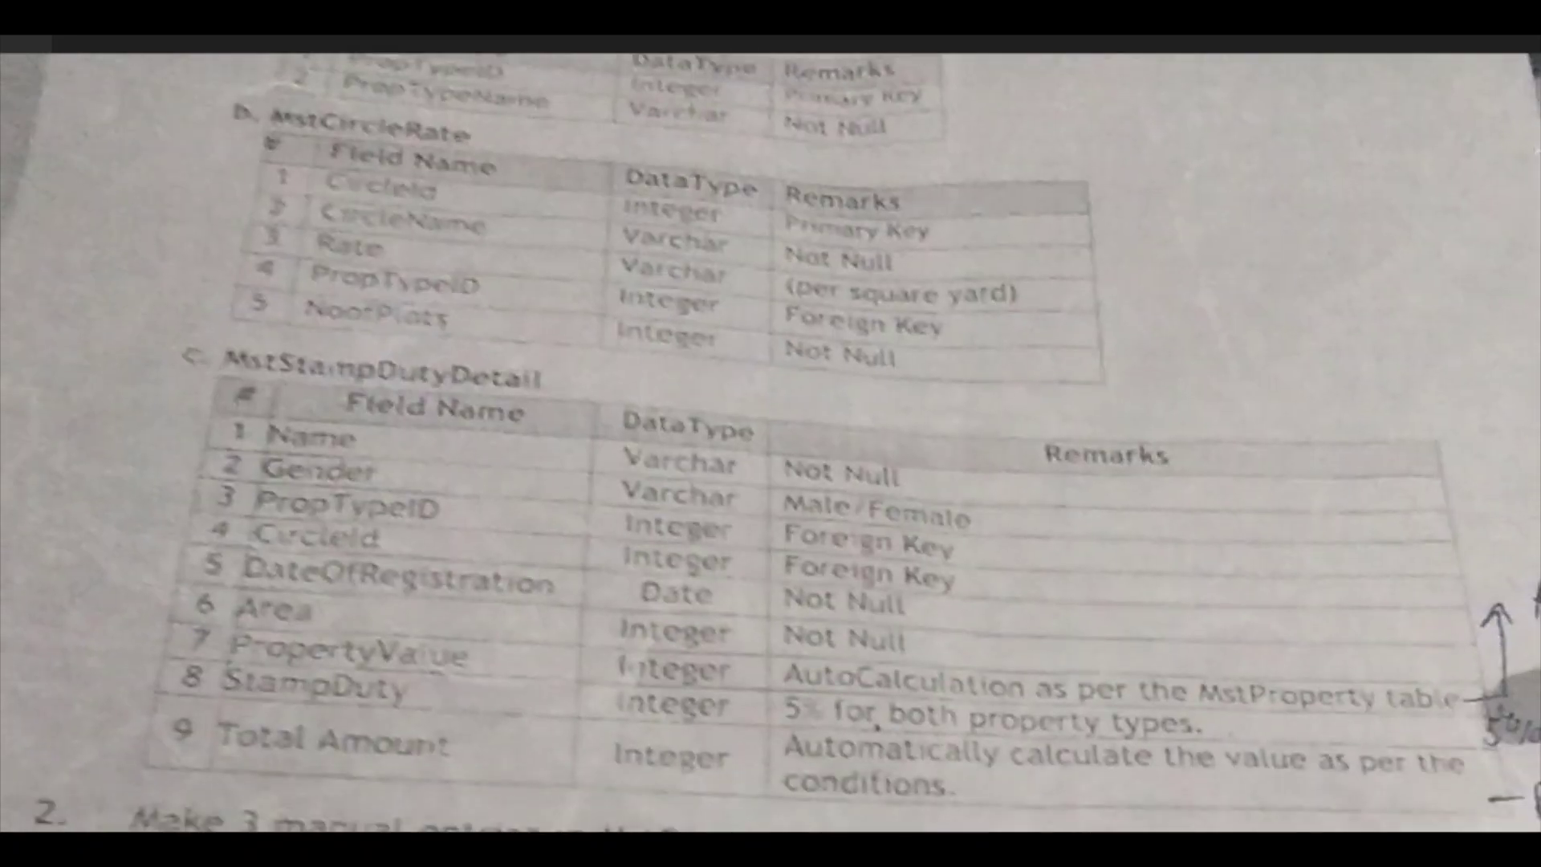
{"action": "key", "text": "alt+Tab"}
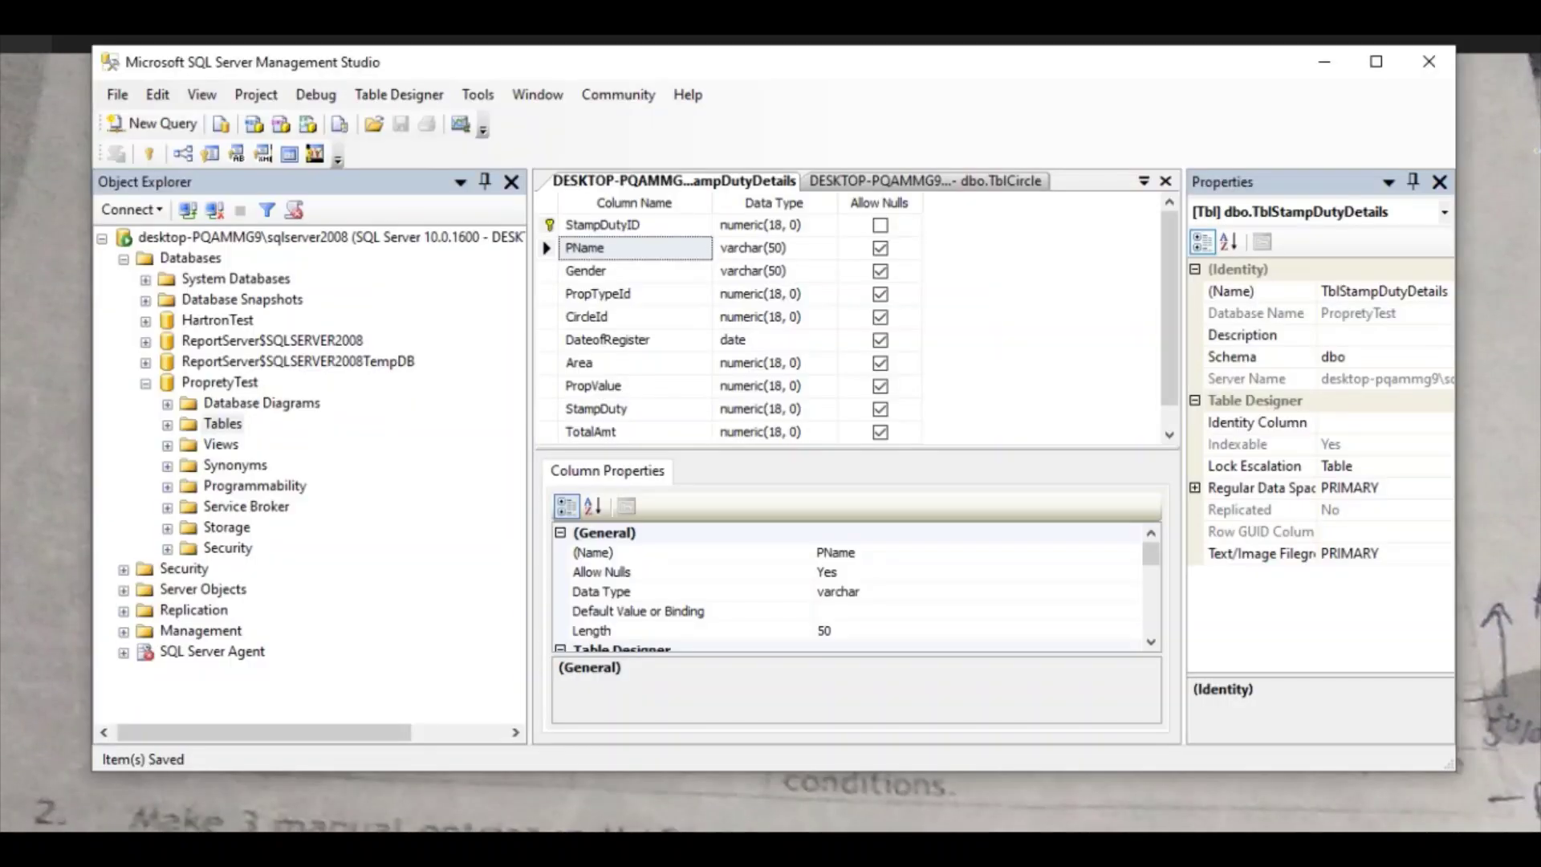
List the PropretyTest database's tables with TblPropType and TblCircle collapsed, and go through each one
{"action": "left_click", "coordinate": [166, 423]}
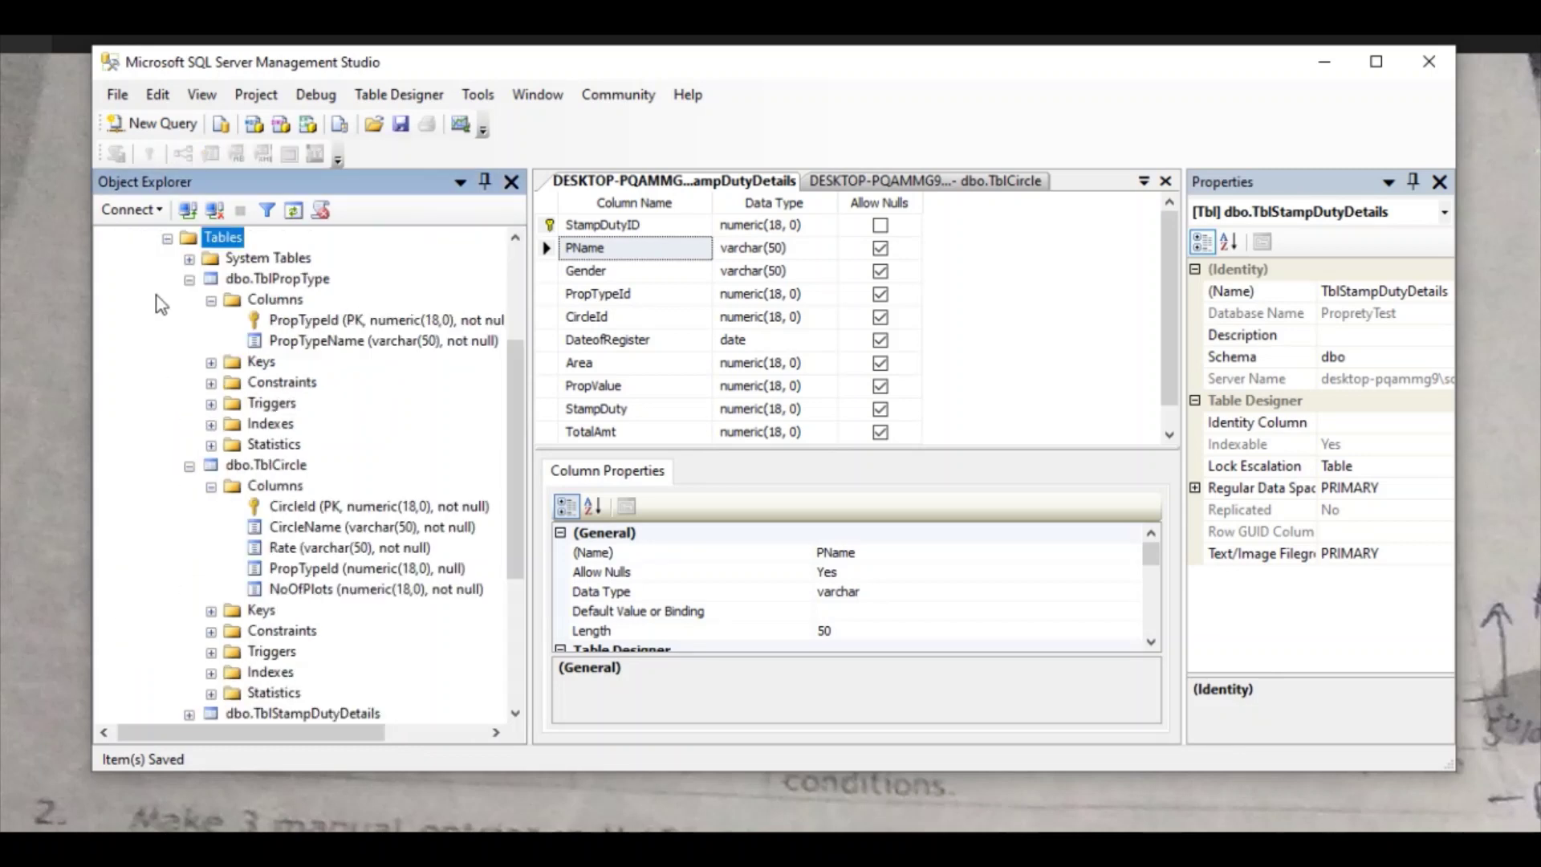
{"action": "left_click", "coordinate": [189, 278]}
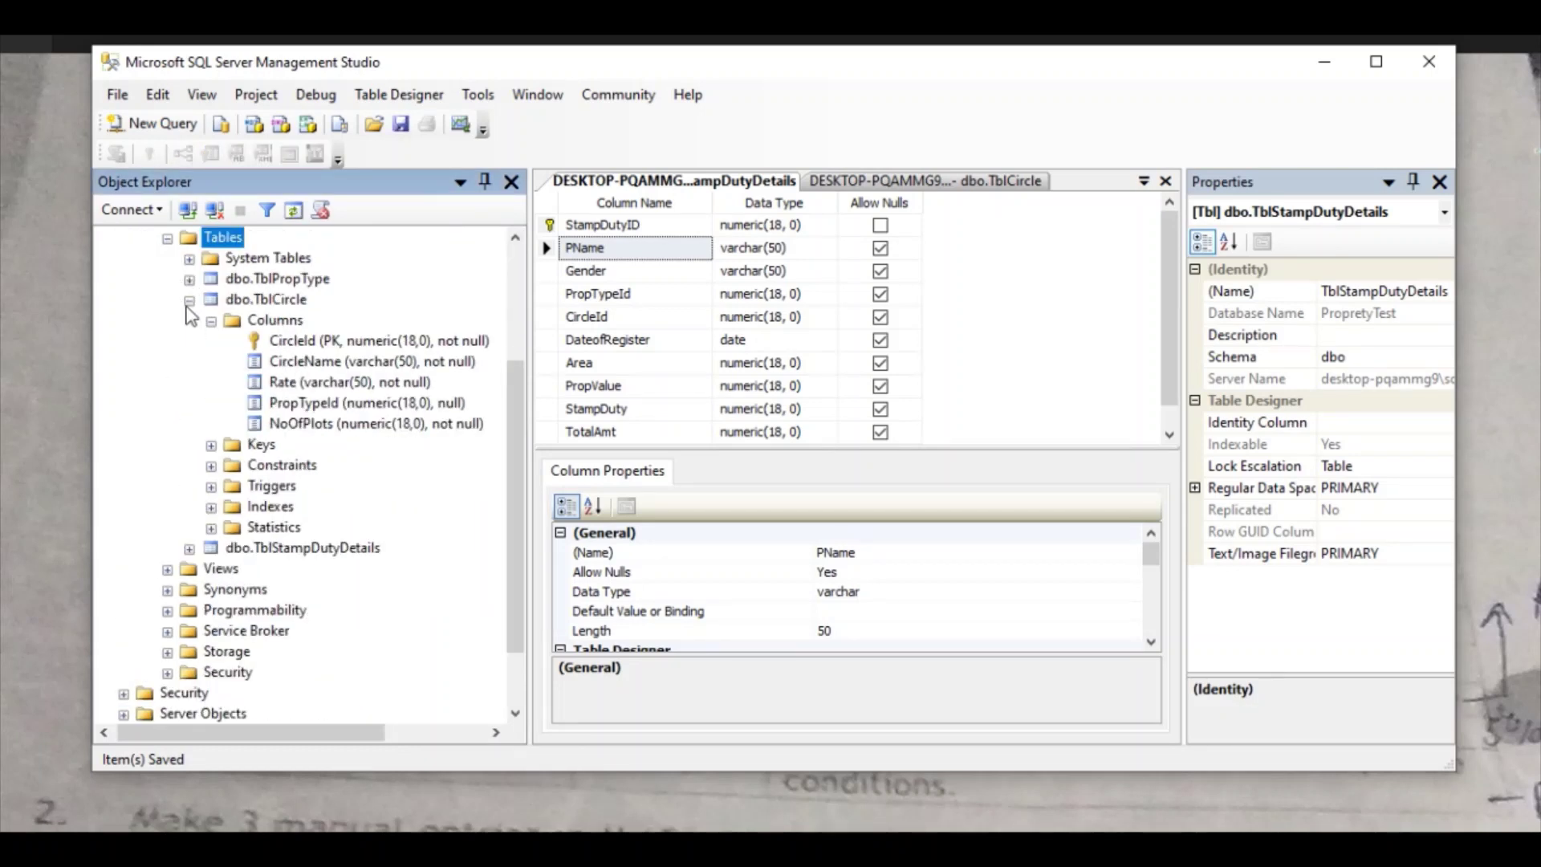
{"action": "left_click", "coordinate": [190, 300]}
{"action": "left_click", "coordinate": [271, 427]}
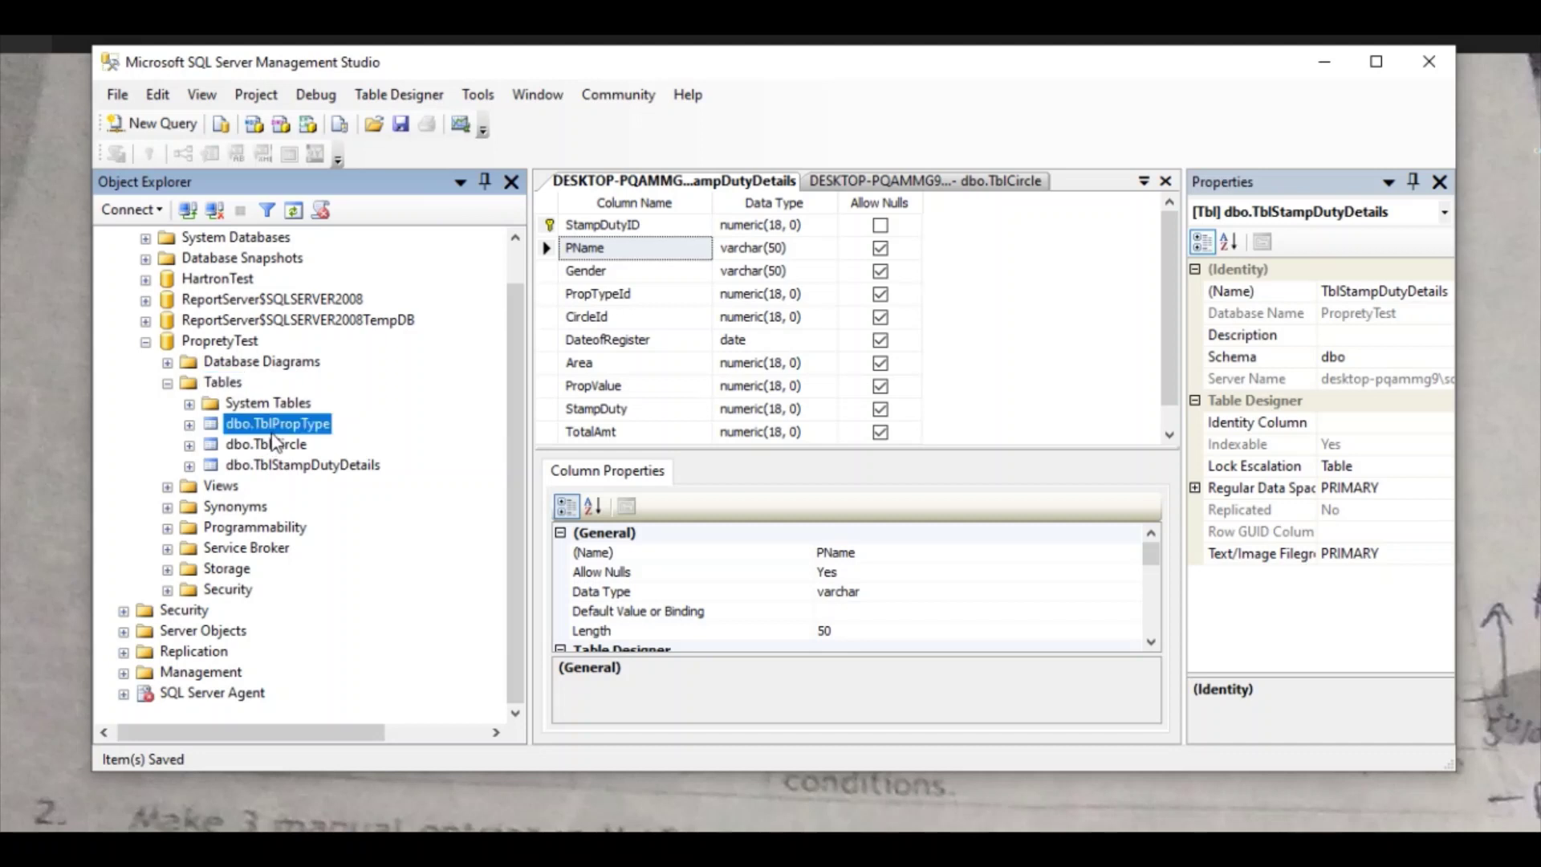
{"action": "left_click", "coordinate": [279, 446]}
{"action": "key", "text": "Down"}
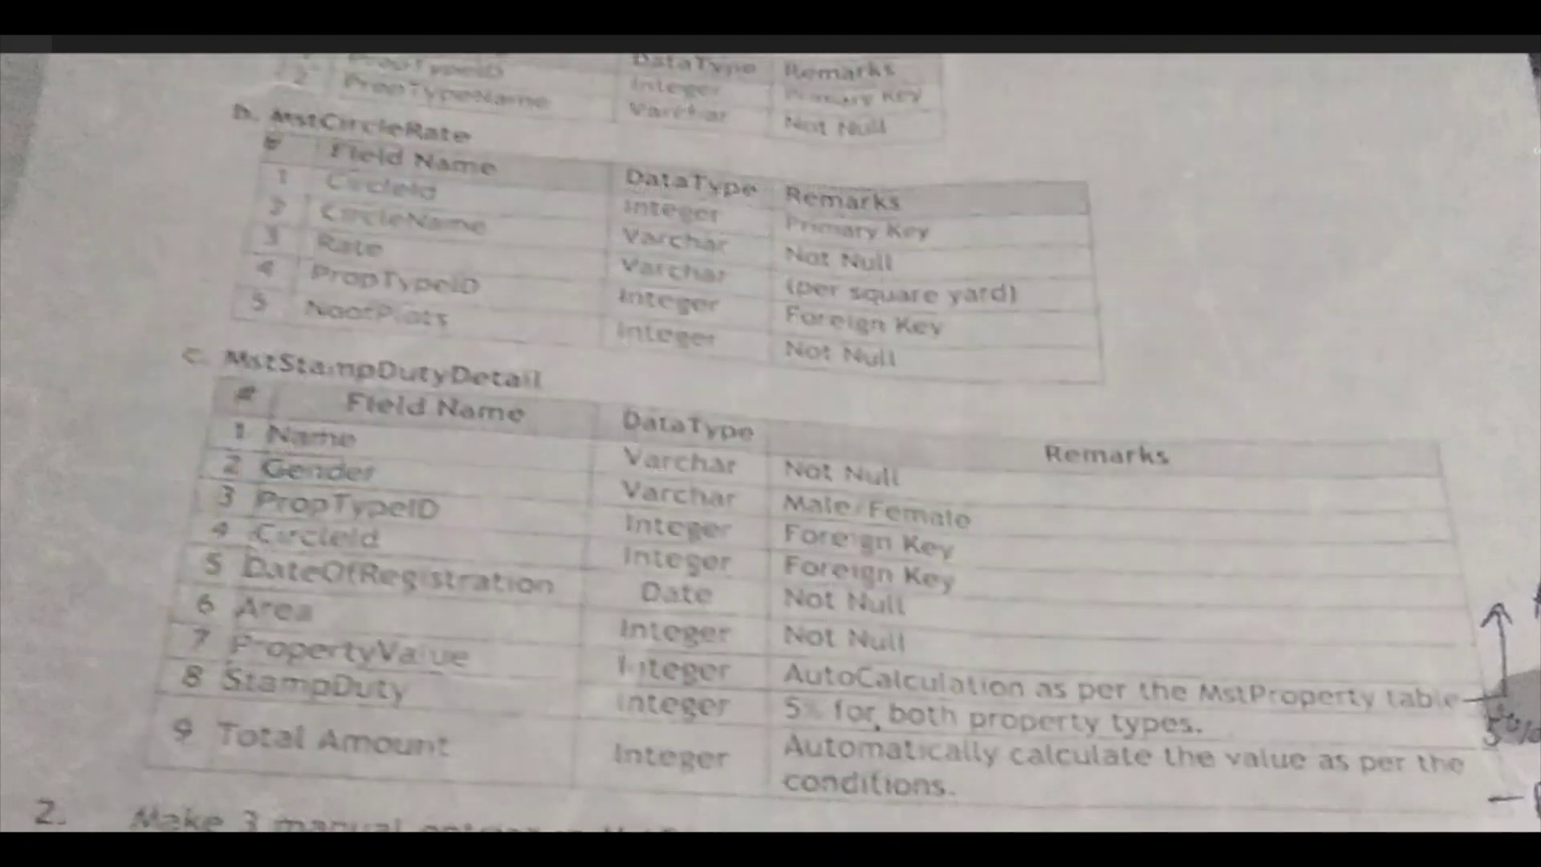
Open SQL Server Management Studio and connect to the desktop-PQAMMG9\sqlserver2008 database engine with Windows Authentication
{"action": "key", "text": "super+s"}
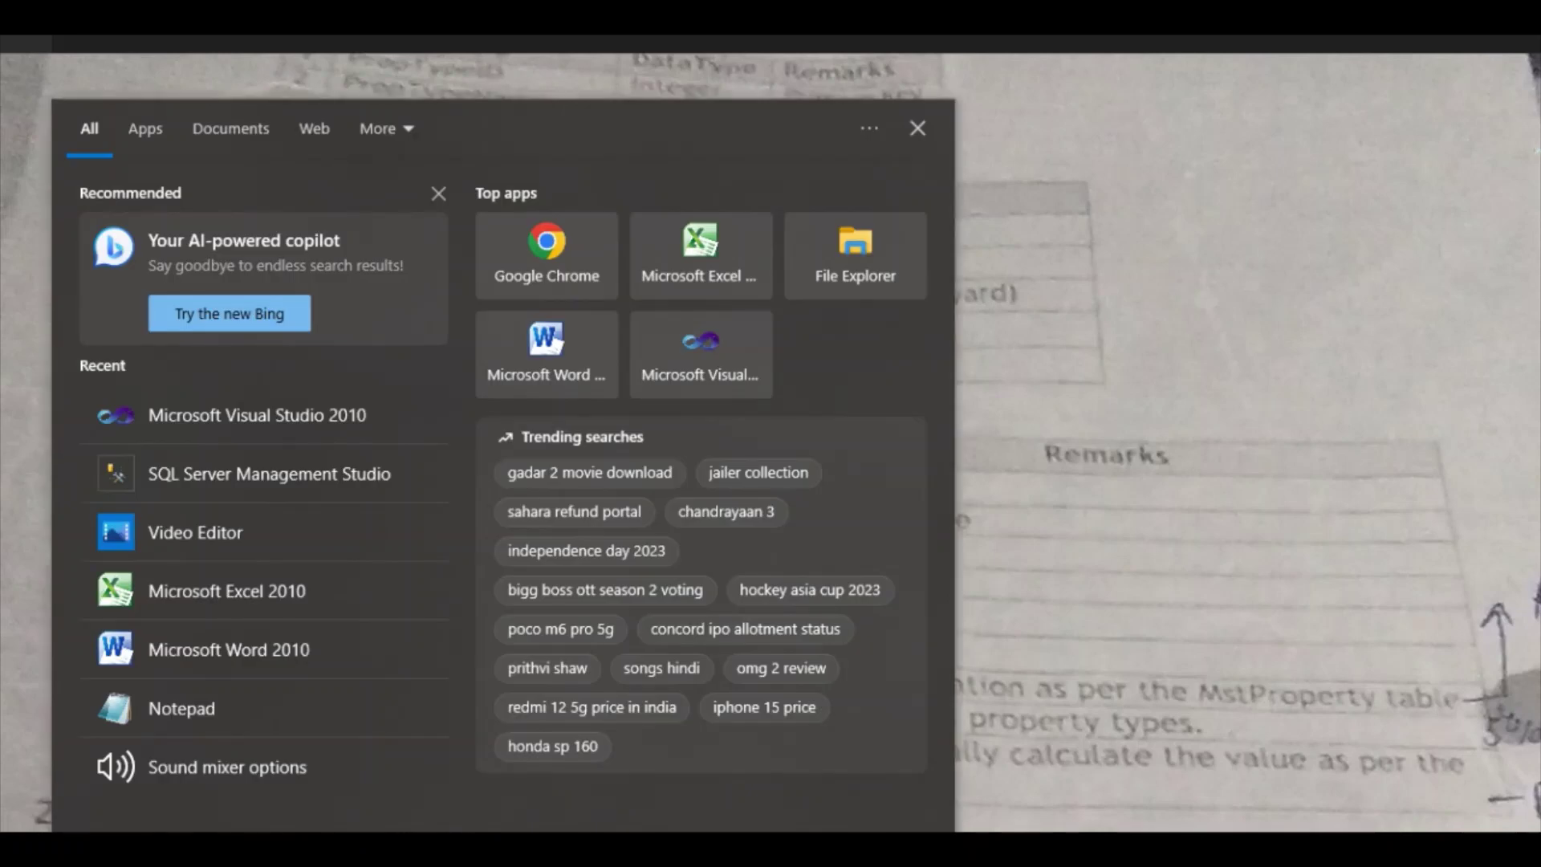
{"action": "left_click", "coordinate": [195, 475]}
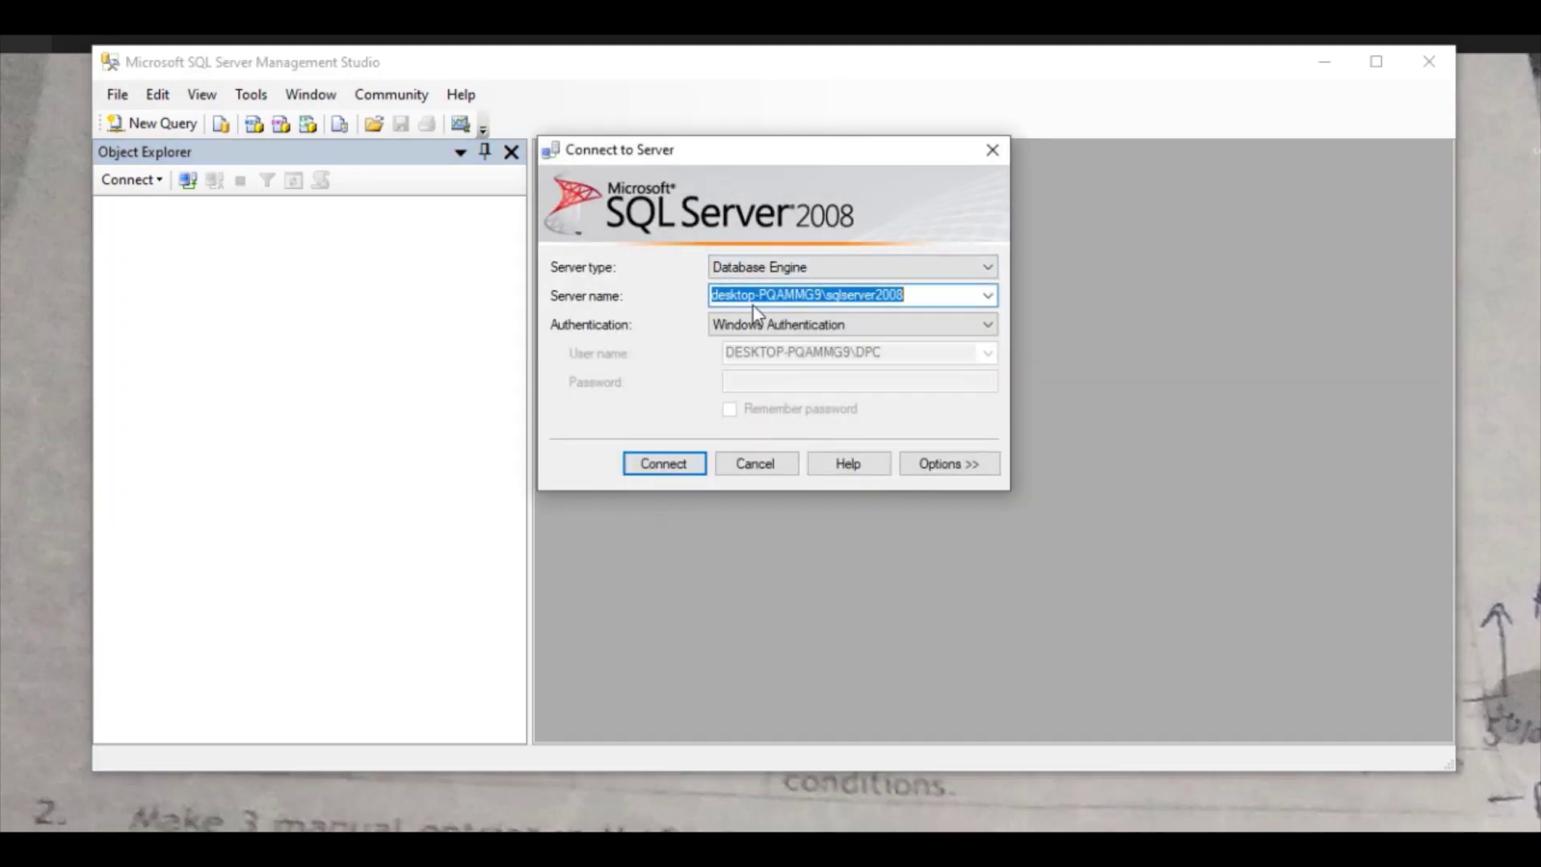
{"action": "left_click_drag", "start_coordinate": [824, 295], "coordinate": [727, 297]}
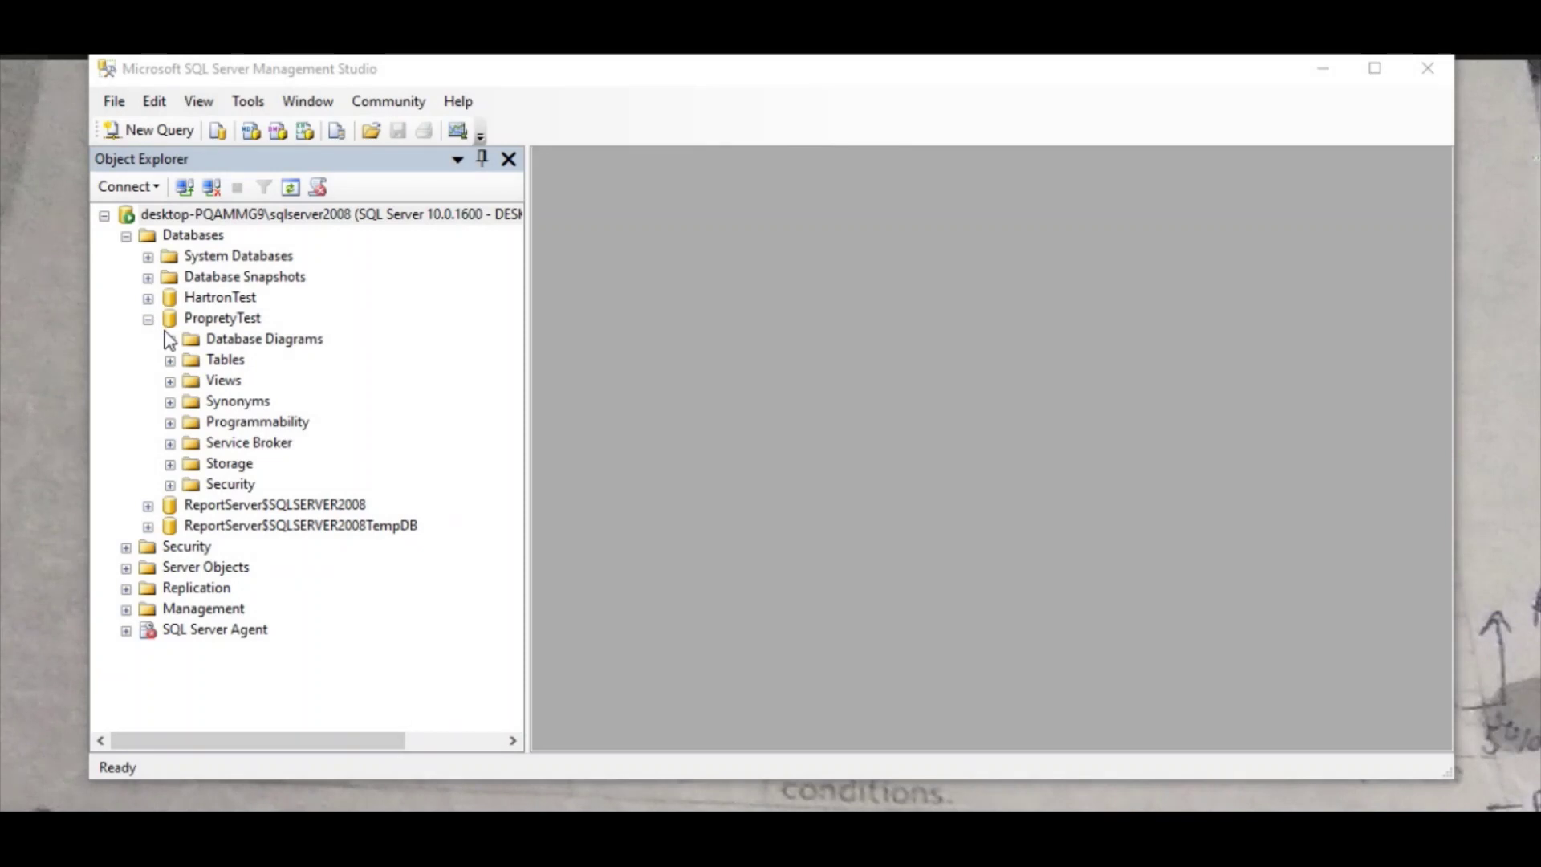
Expand the tables of the PropretyTest database and check TblCircle, TblPropType and TblStampDutyDetails
{"action": "left_click", "coordinate": [230, 321]}
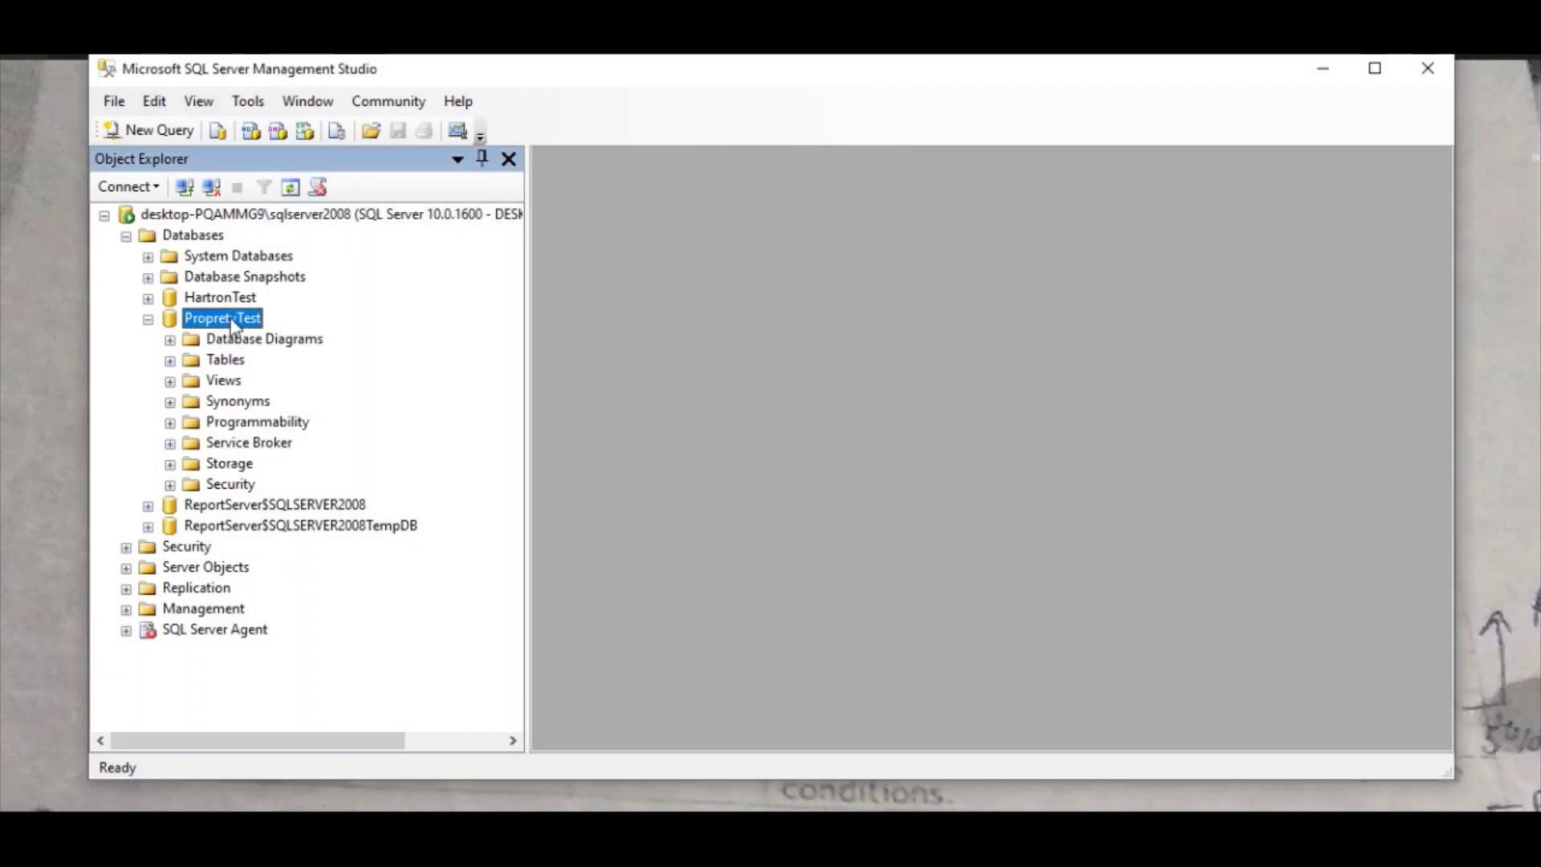
{"action": "left_click", "coordinate": [171, 362]}
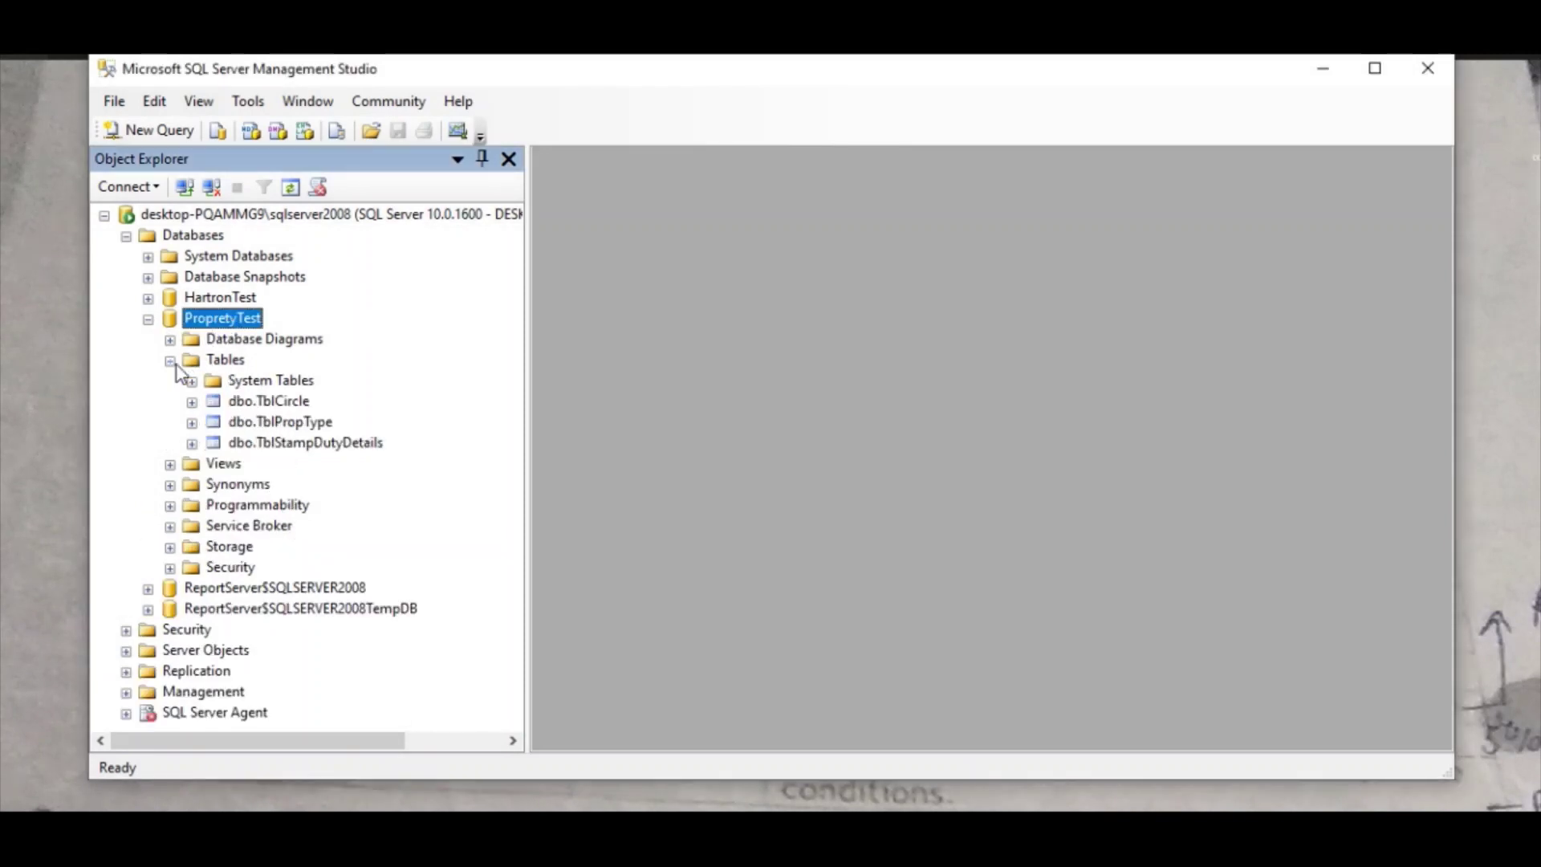
{"action": "left_click", "coordinate": [273, 404]}
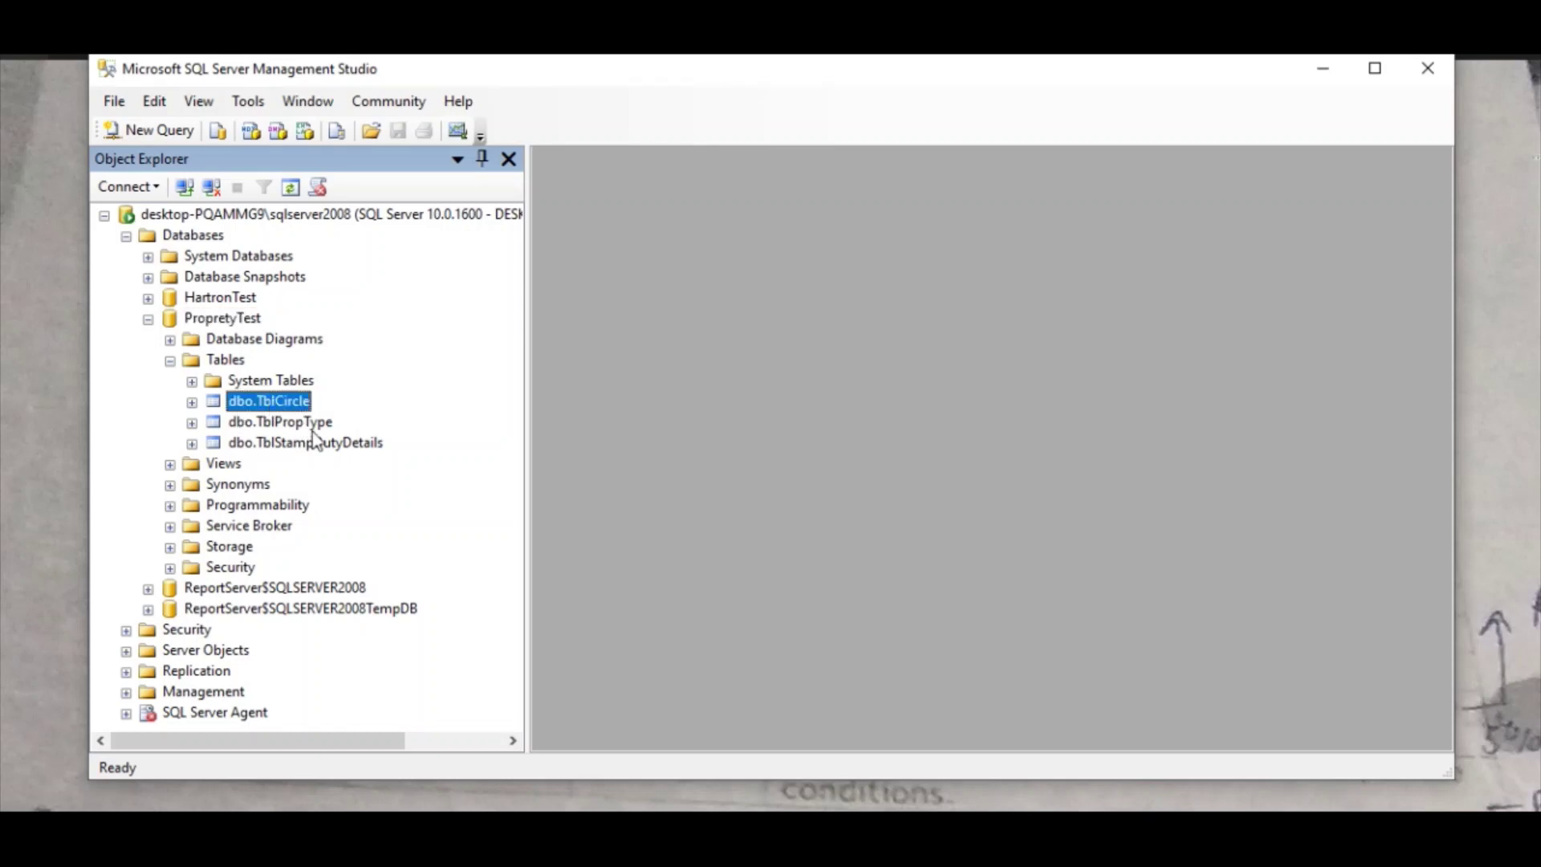
{"action": "left_click", "coordinate": [314, 424]}
{"action": "left_click", "coordinate": [332, 445]}
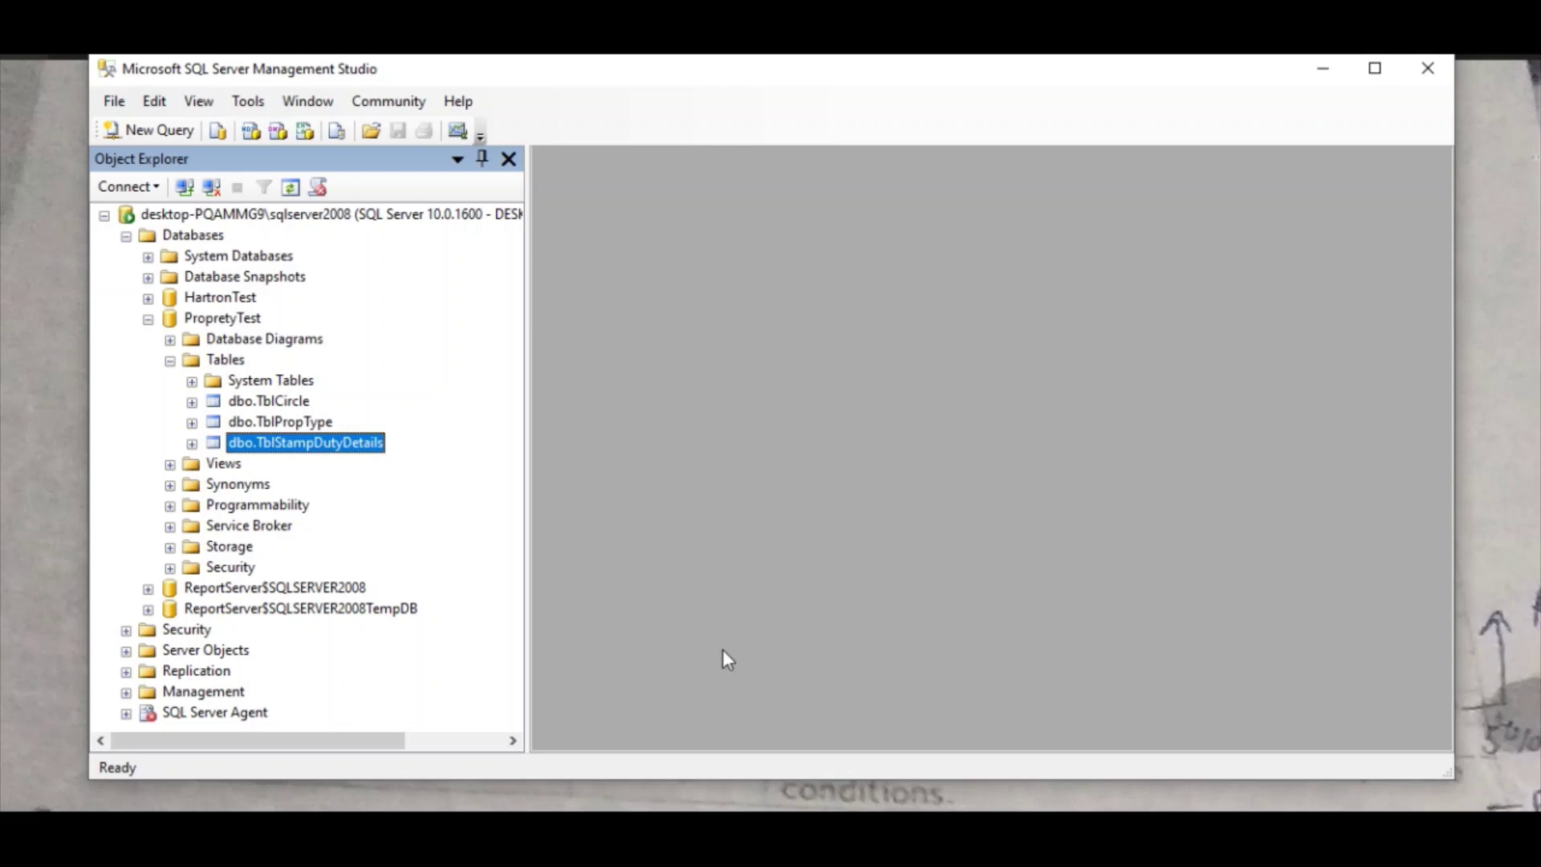
Read the assignment image's tasks on manual entries for MstCircleRate and MstPropertyType and the GUI criteria
{"action": "left_click", "coordinate": [752, 787]}
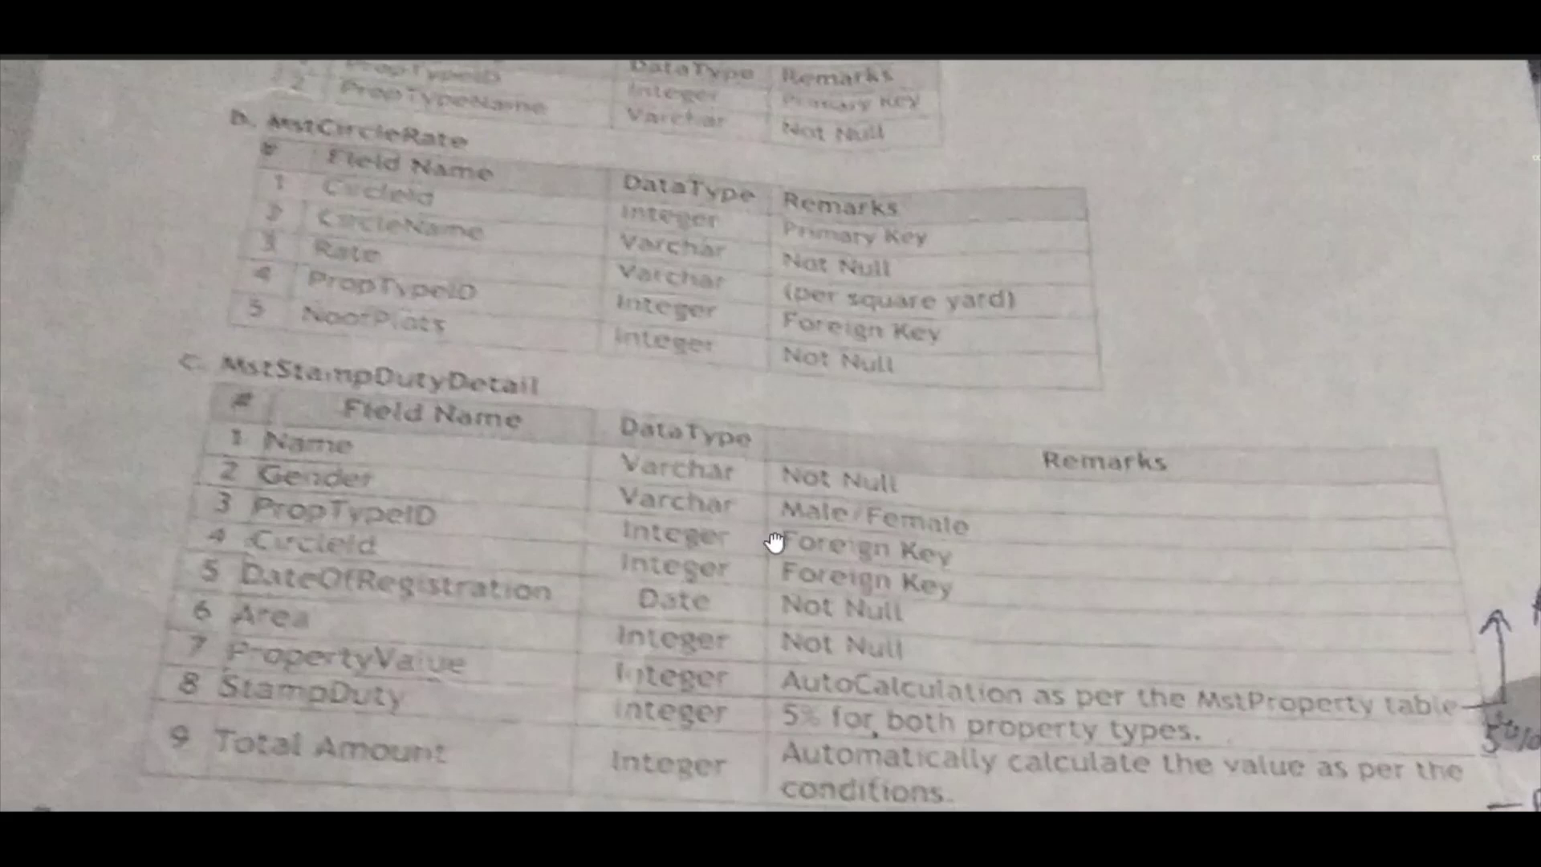
{"action": "left_click_drag", "start_coordinate": [774, 543], "coordinate": [694, 124]}
{"action": "left_click_drag", "start_coordinate": [767, 496], "coordinate": [849, 388]}
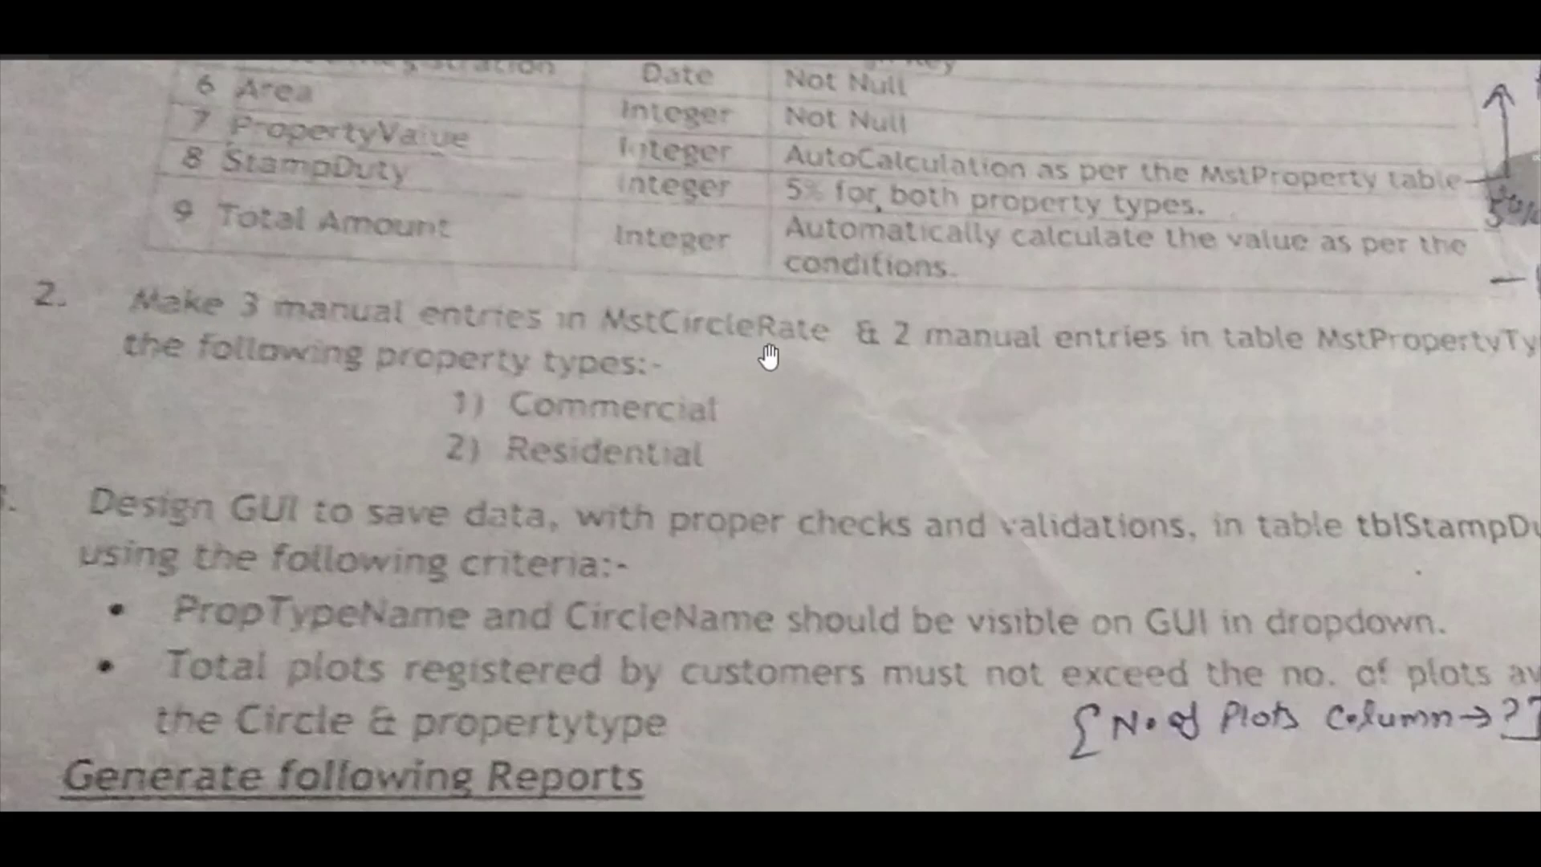
{"action": "left_click_drag", "start_coordinate": [769, 356], "coordinate": [716, 433]}
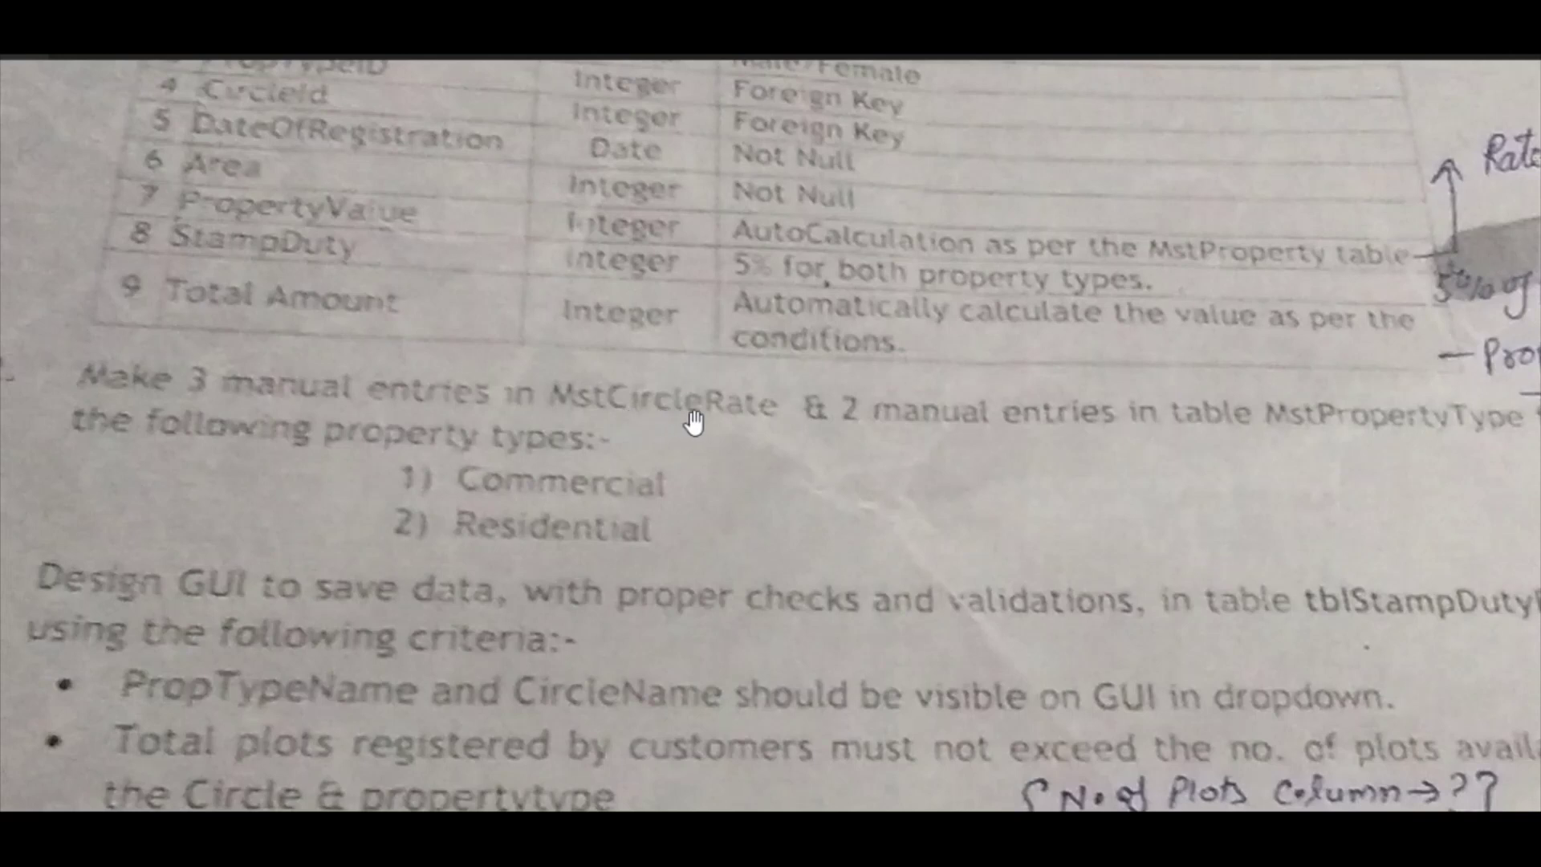
{"action": "left_click_drag", "start_coordinate": [990, 478], "coordinate": [811, 493]}
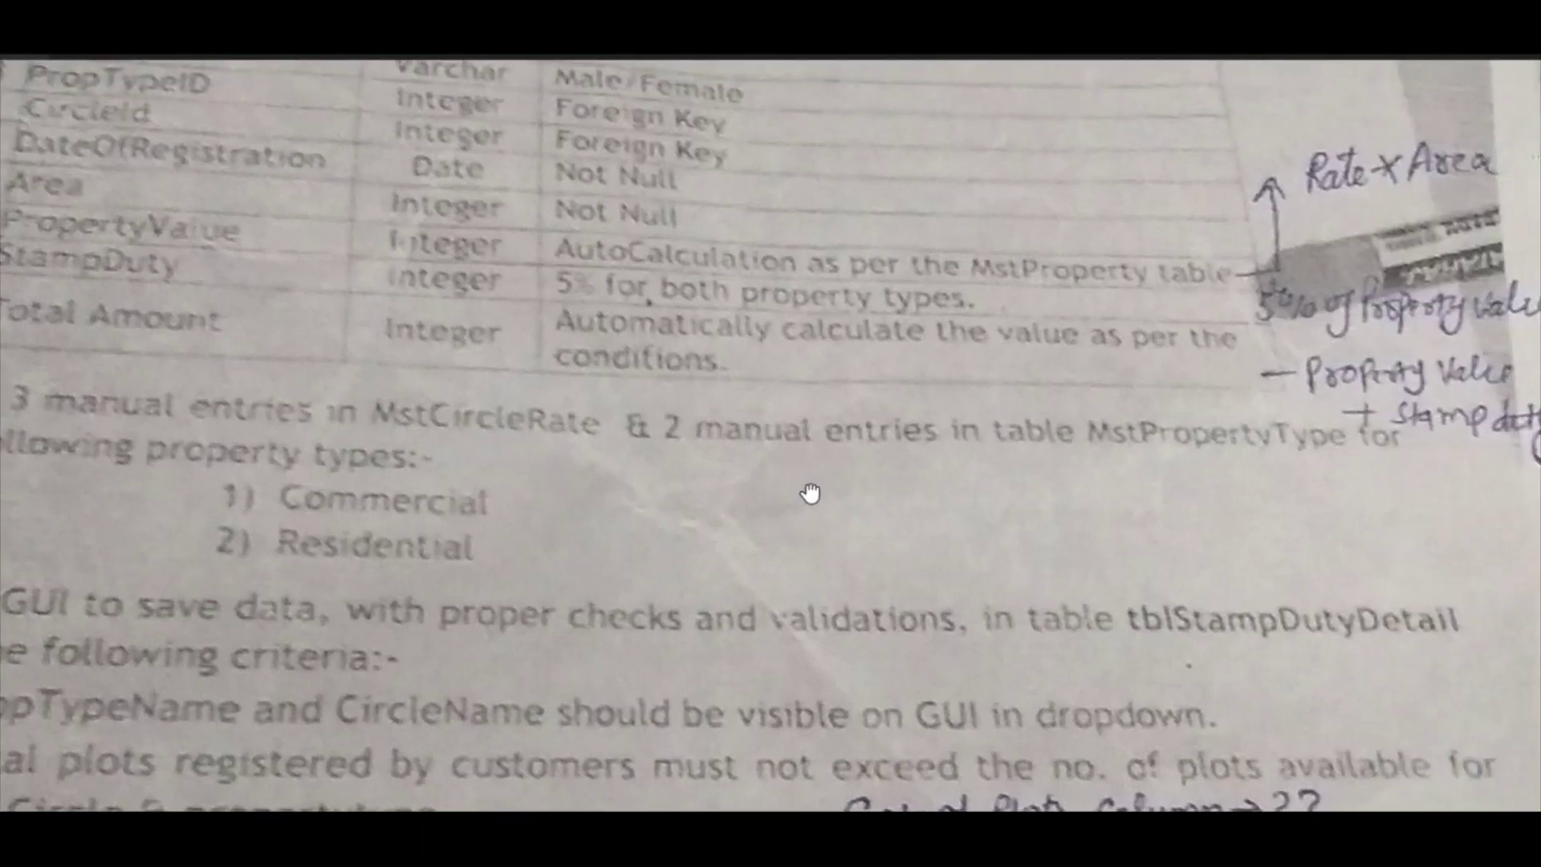
{"action": "left_click_drag", "start_coordinate": [810, 493], "coordinate": [1005, 489]}
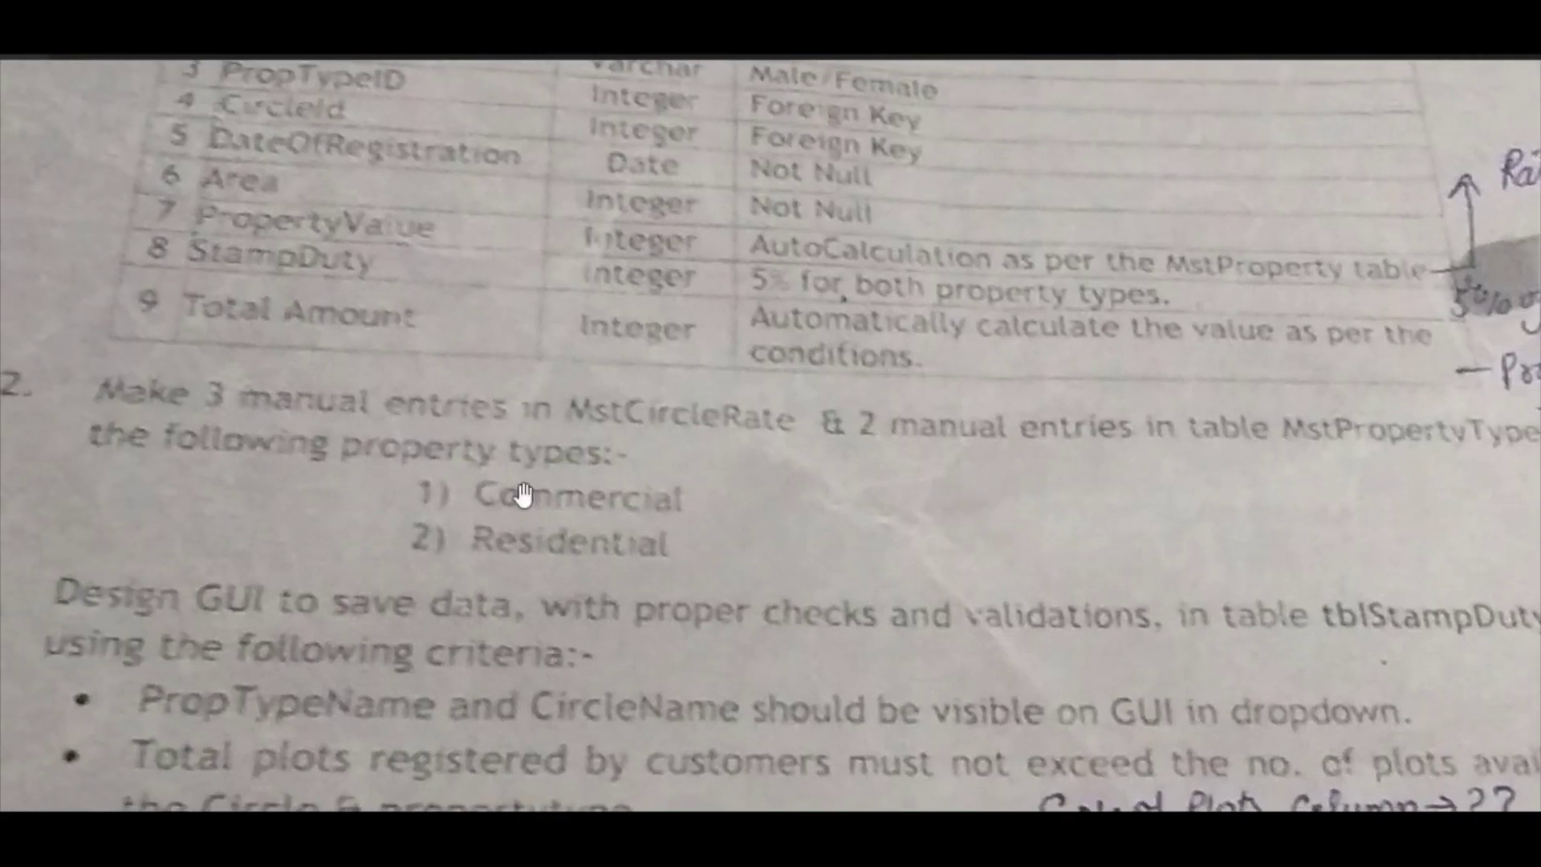
{"action": "left_click_drag", "start_coordinate": [424, 480], "coordinate": [467, 453]}
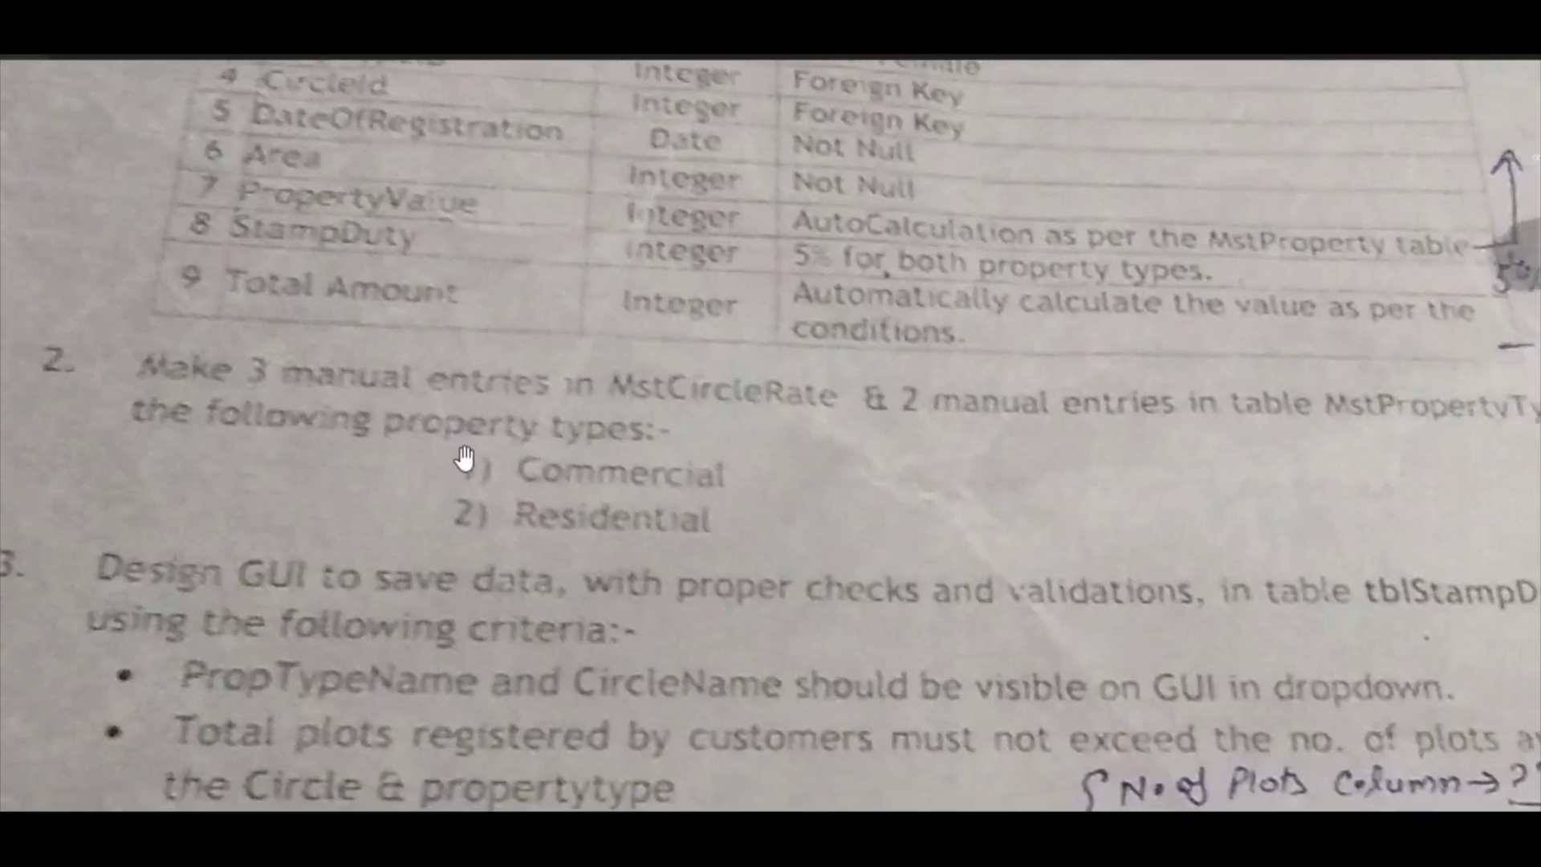
Switch to SQL Server Management Studio, open the TblPropType rows for editing, and add PropTypeId 1 with PropTypeName Residential
{"action": "key", "text": "alt+Tab"}
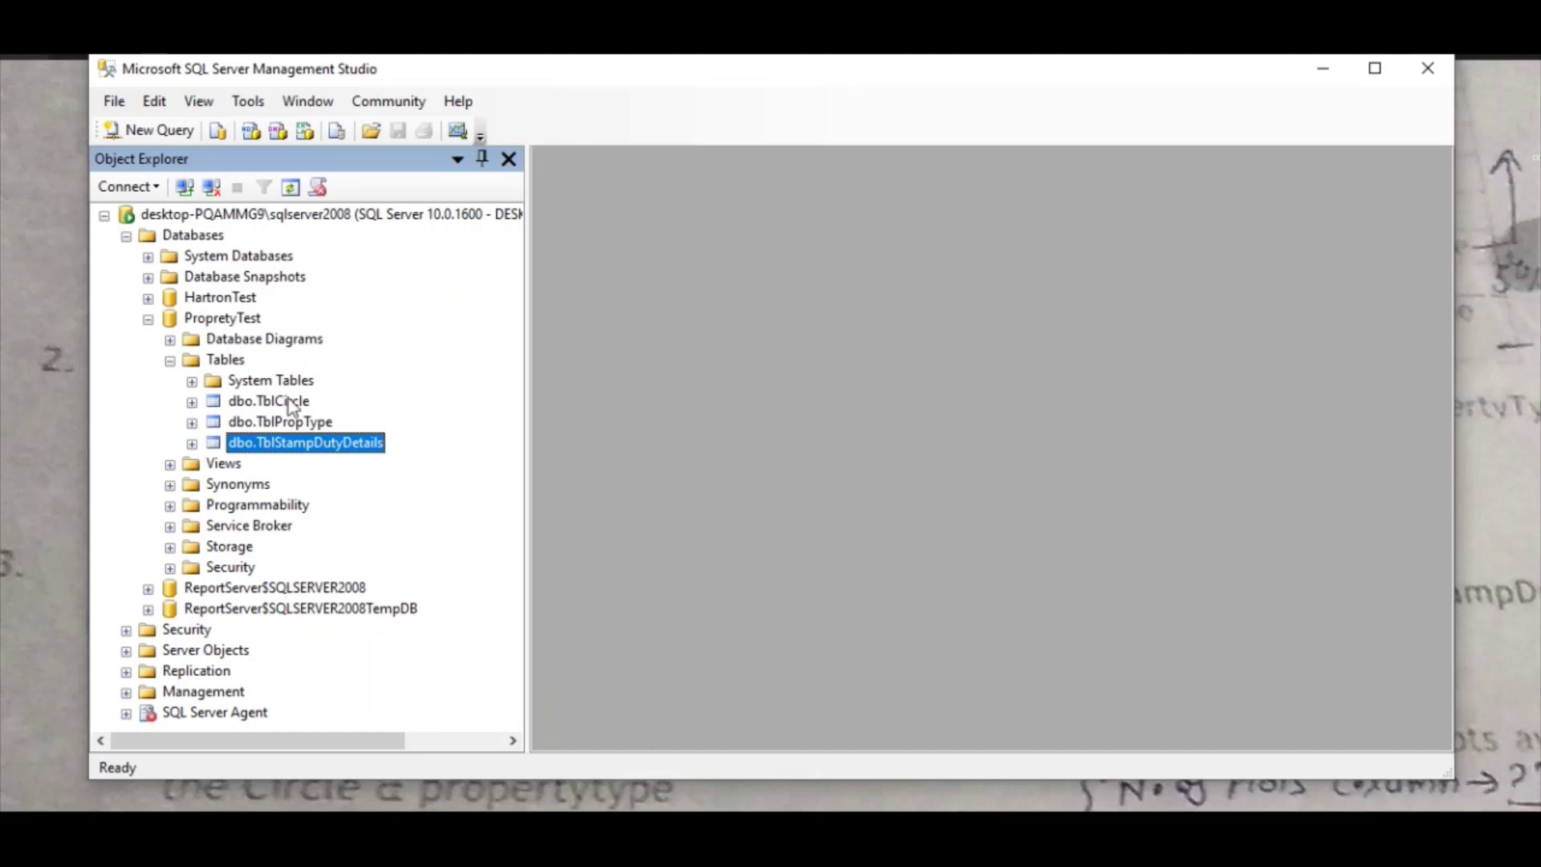
{"action": "left_click", "coordinate": [266, 424]}
{"action": "right_click", "coordinate": [266, 427]}
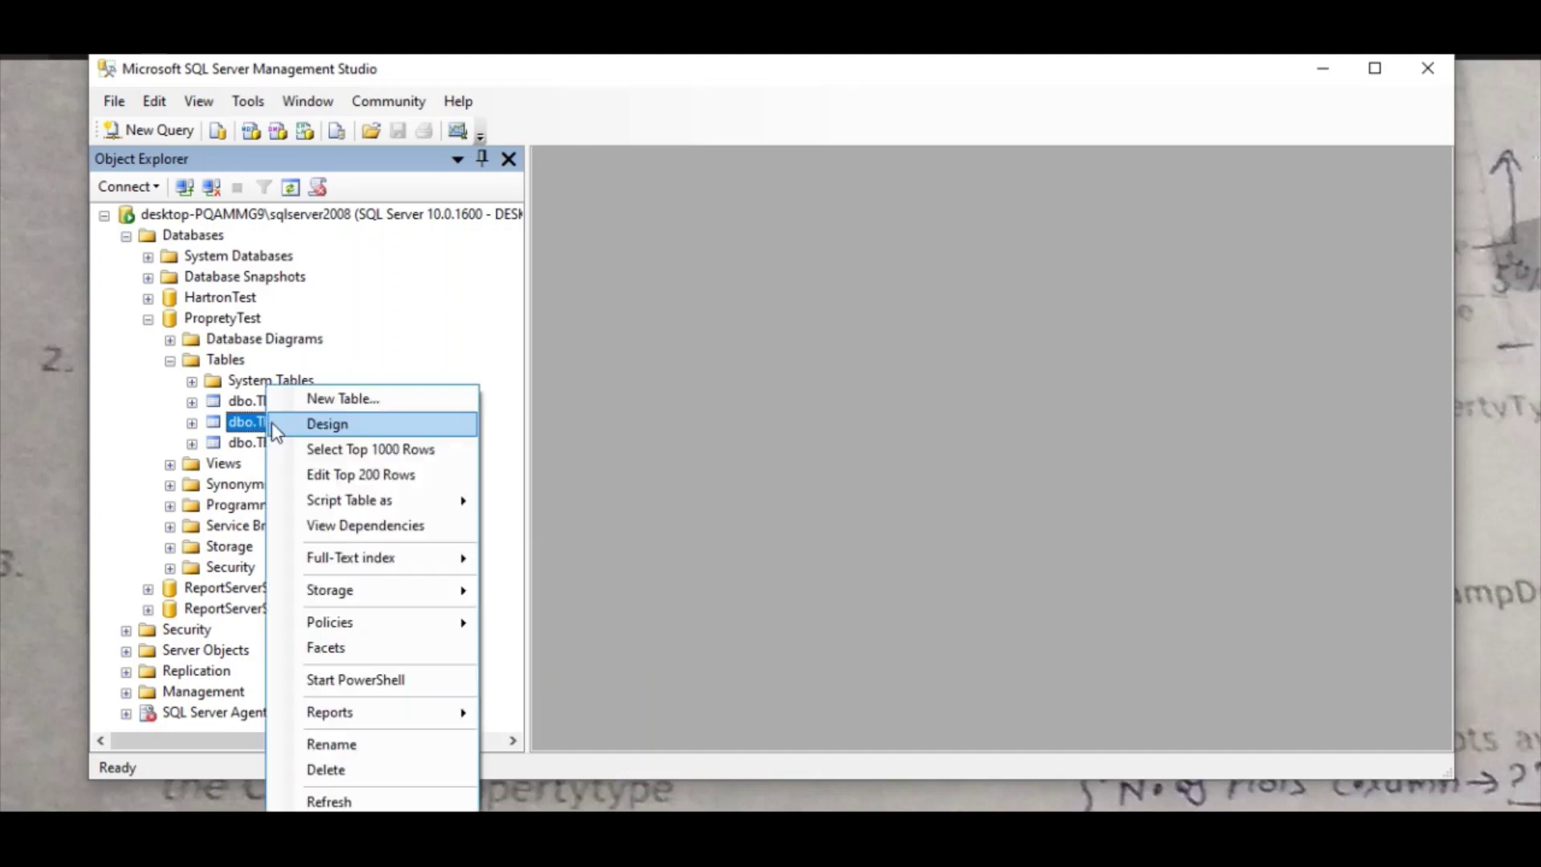
{"action": "left_click", "coordinate": [350, 478]}
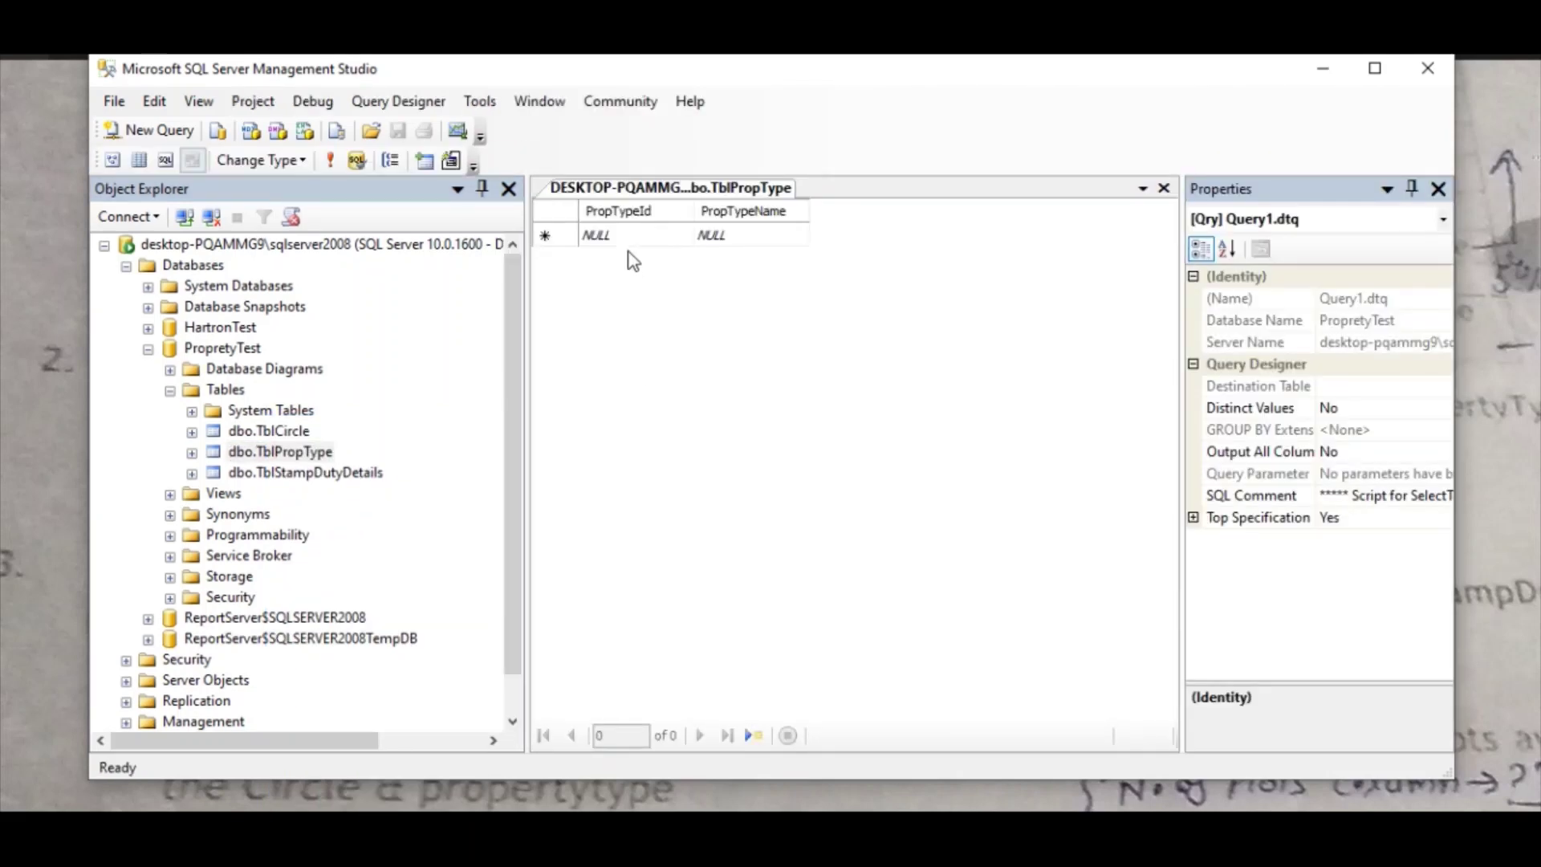
{"action": "left_click", "coordinate": [634, 241]}
{"action": "type", "text": "1"}
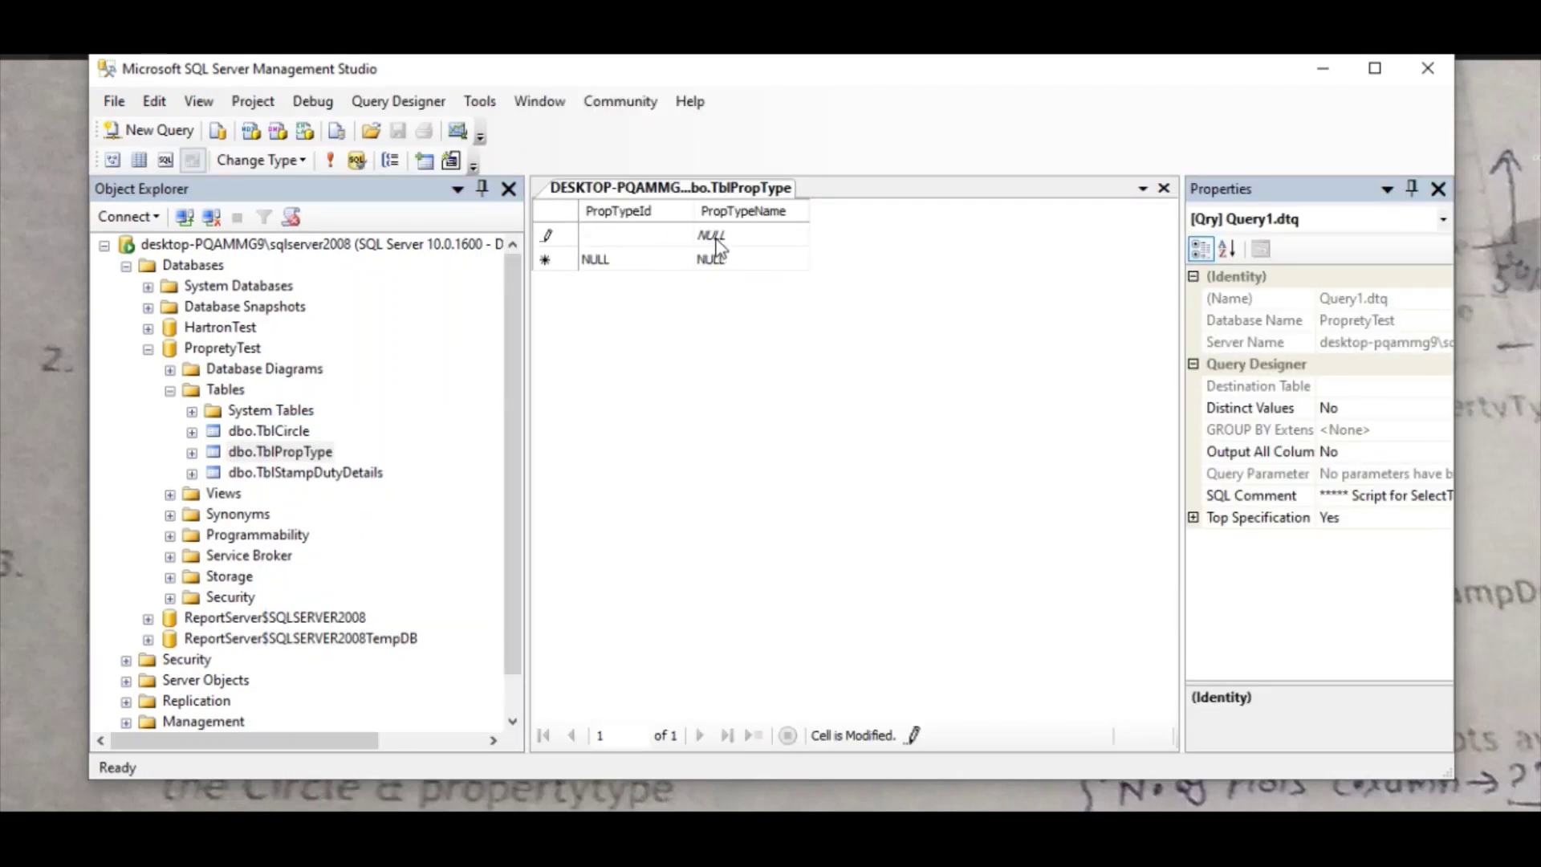
{"action": "left_click", "coordinate": [713, 238]}
{"action": "type", "text": "Residential"}
{"action": "key", "text": "Return"}
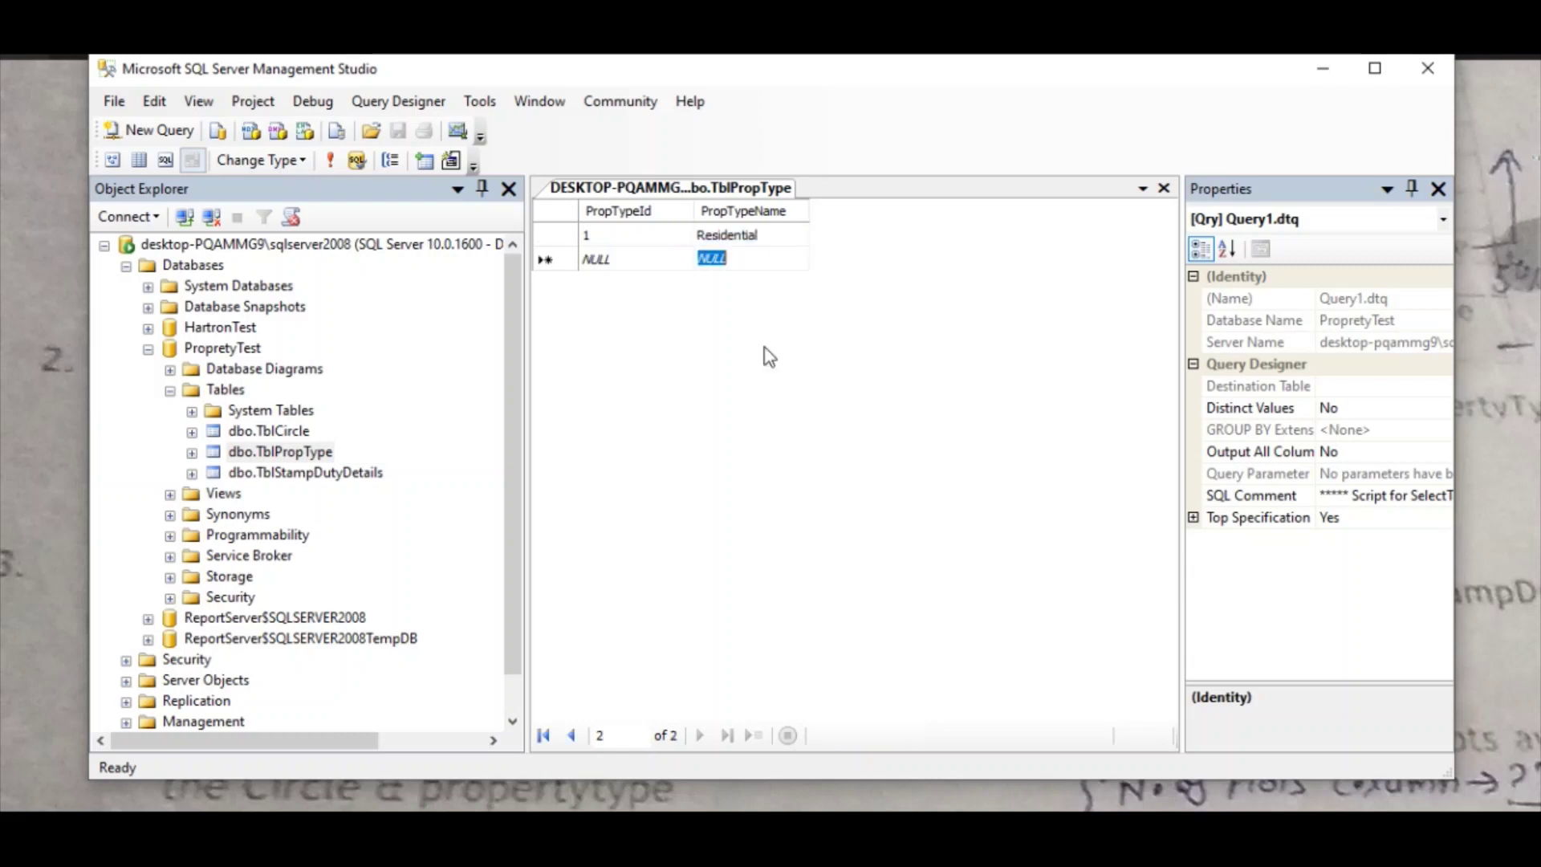
Add a second TblPropType row with PropTypeId 2 and PropTypeName Commercial
{"action": "left_click", "coordinate": [618, 265]}
{"action": "type", "text": "2"}
{"action": "key", "text": "Tab"}
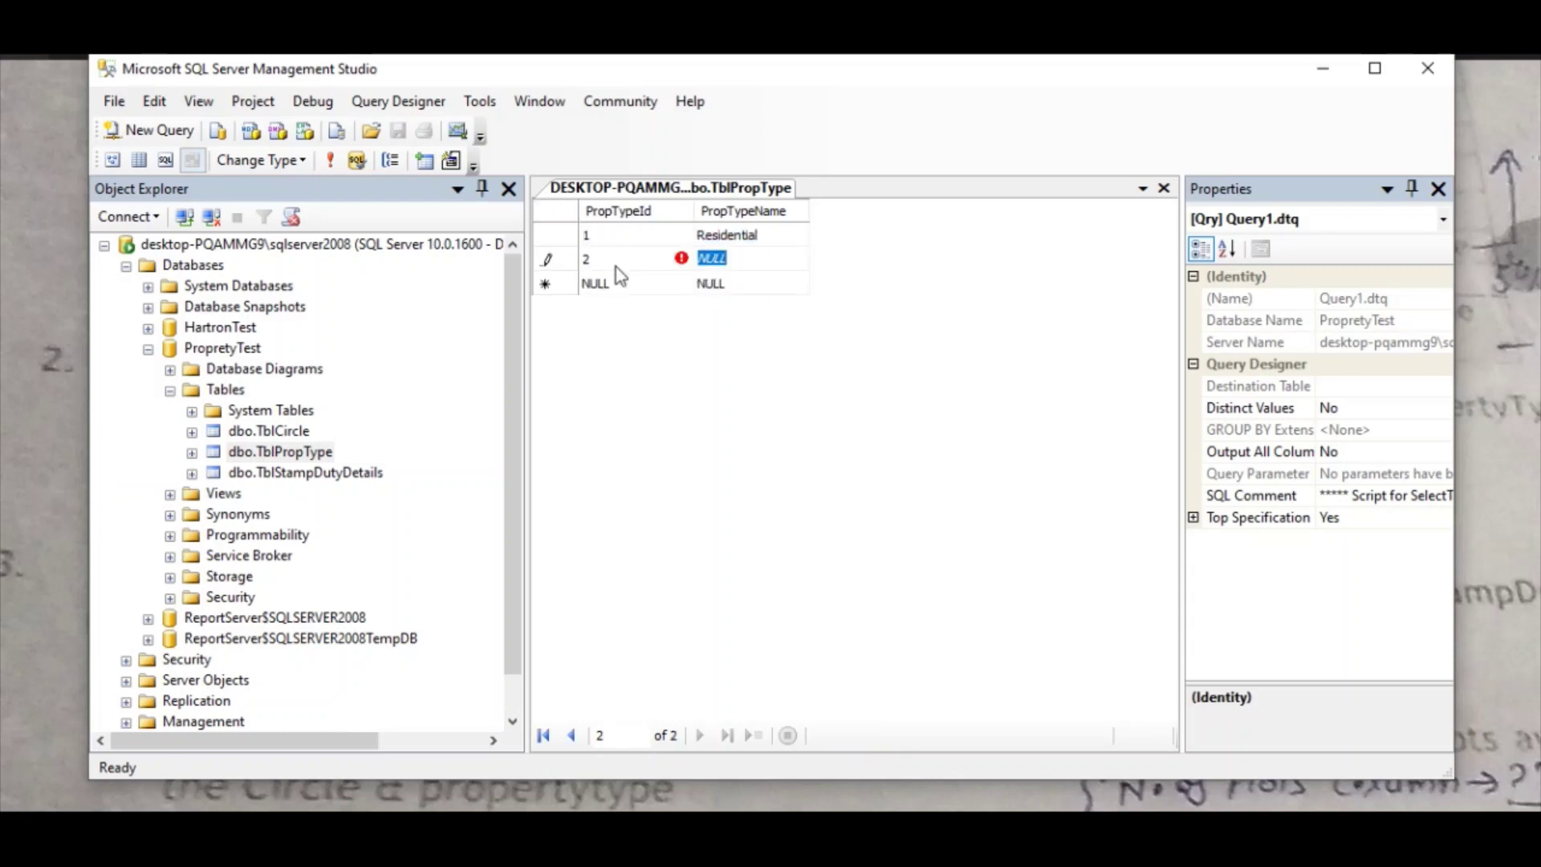
{"action": "type", "text": "Commercial"}
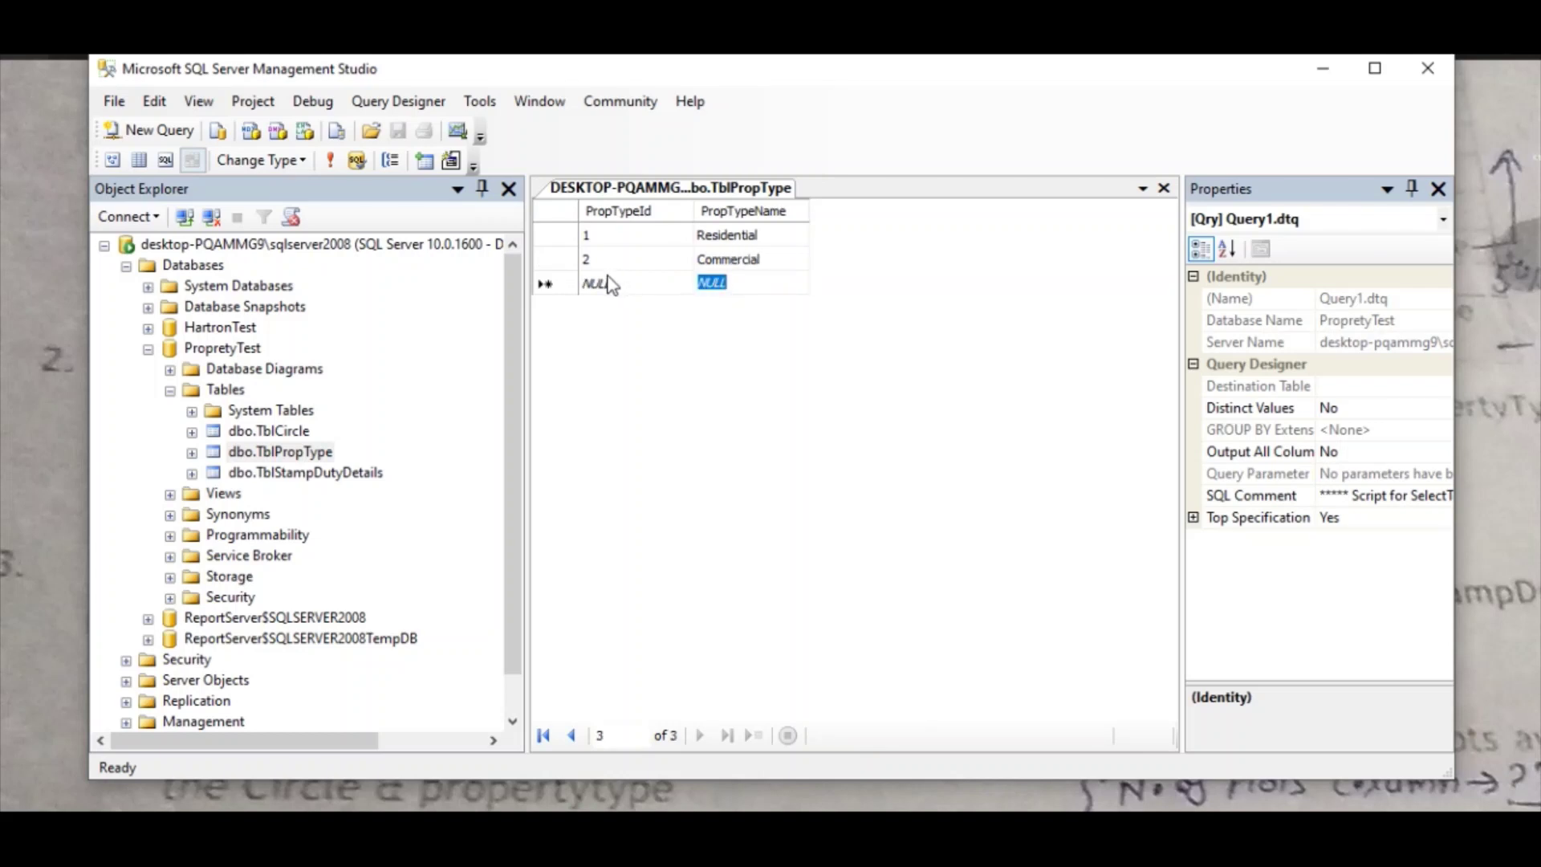
Open the top 200 rows of dbo.TblCircle for editing
{"action": "left_click", "coordinate": [296, 457]}
{"action": "left_click", "coordinate": [295, 437]}
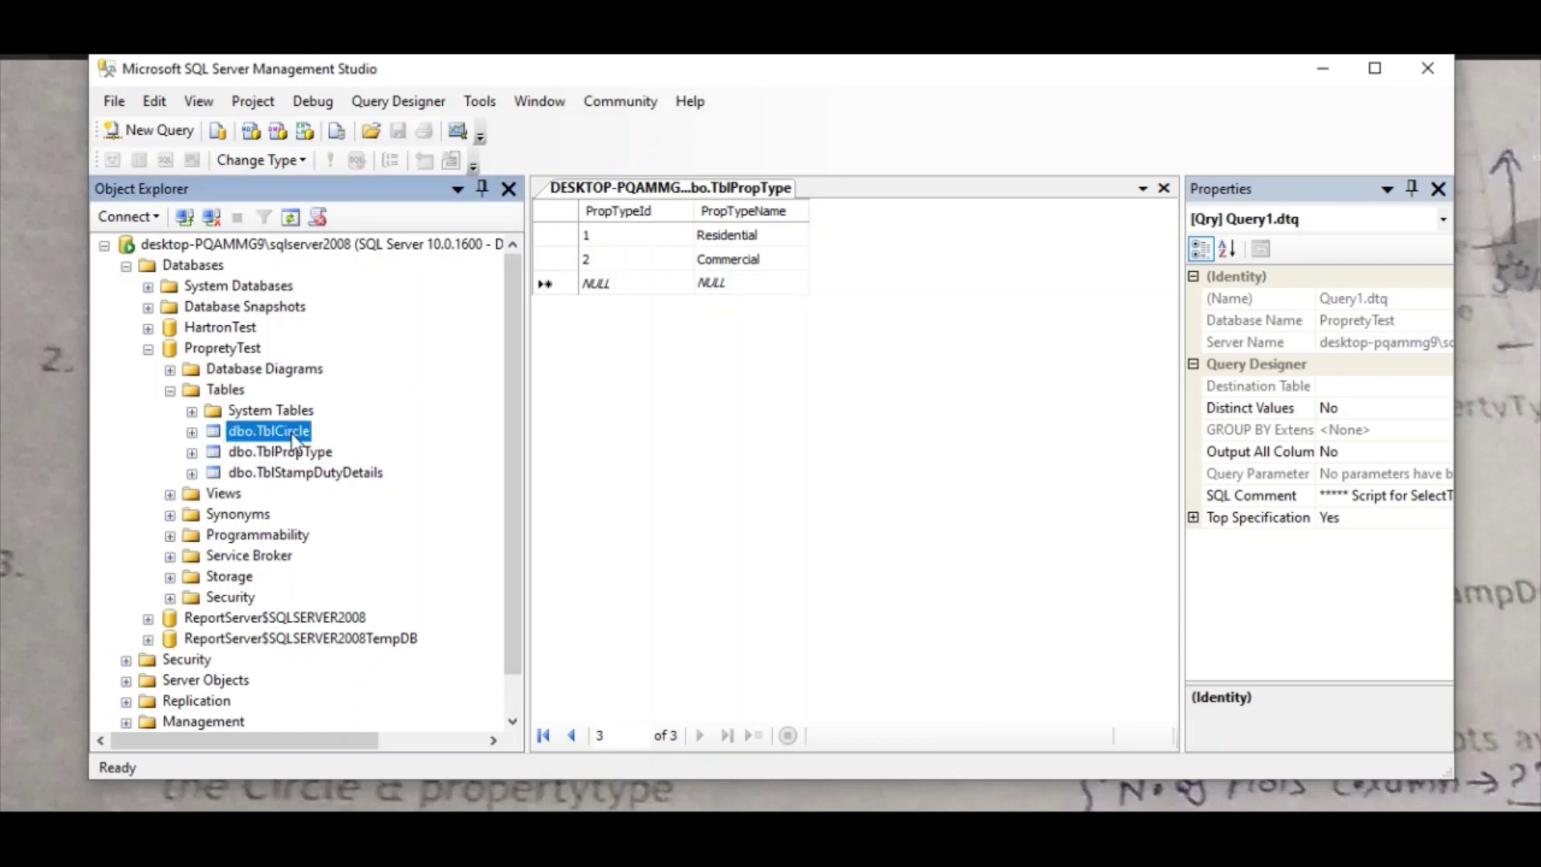
{"action": "right_click", "coordinate": [295, 438]}
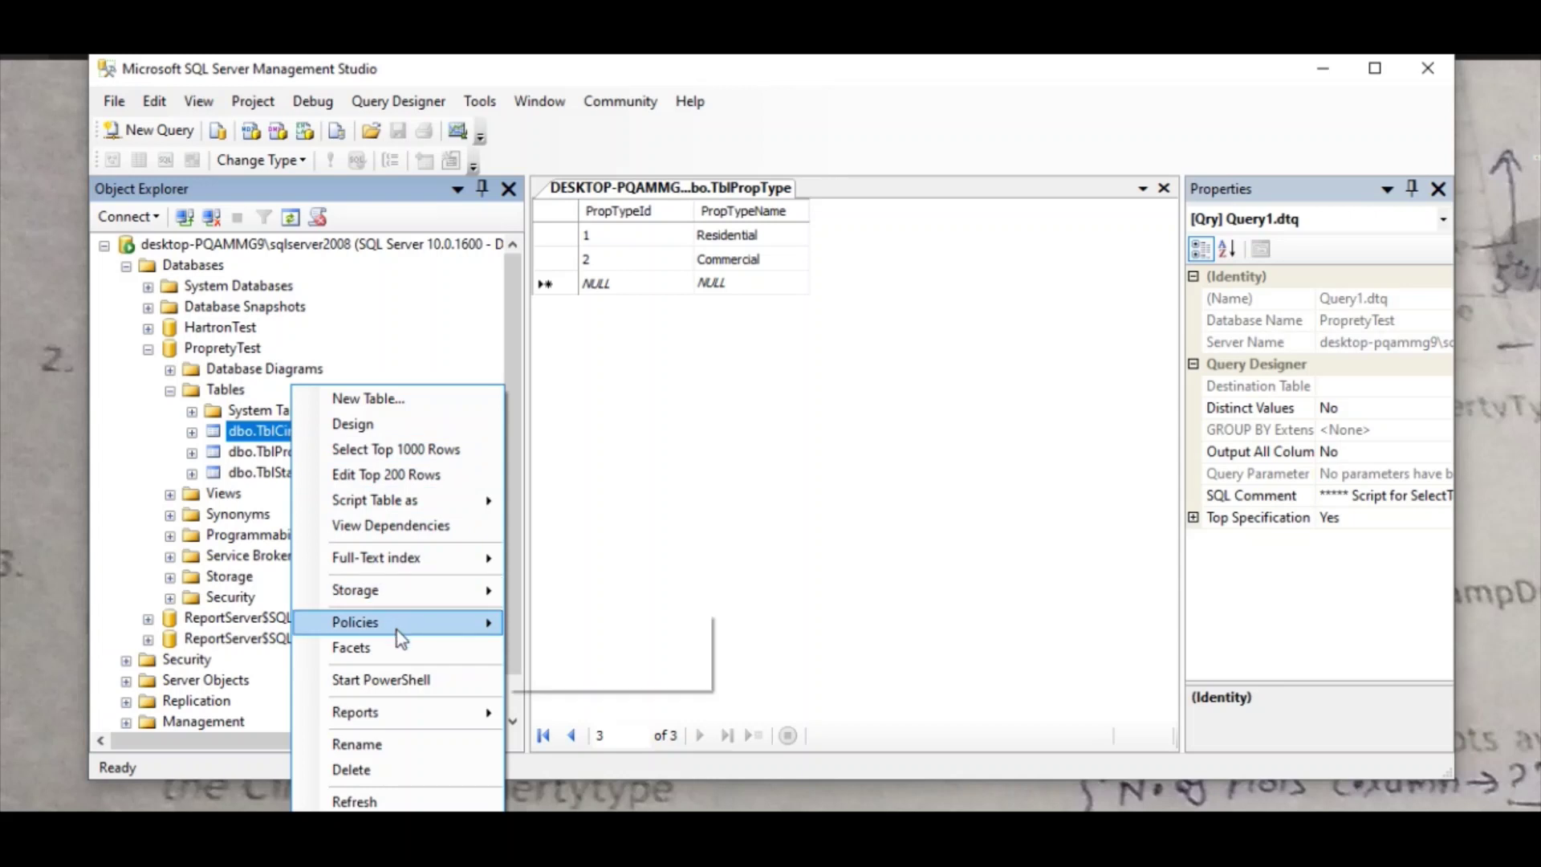
{"action": "left_click", "coordinate": [385, 474]}
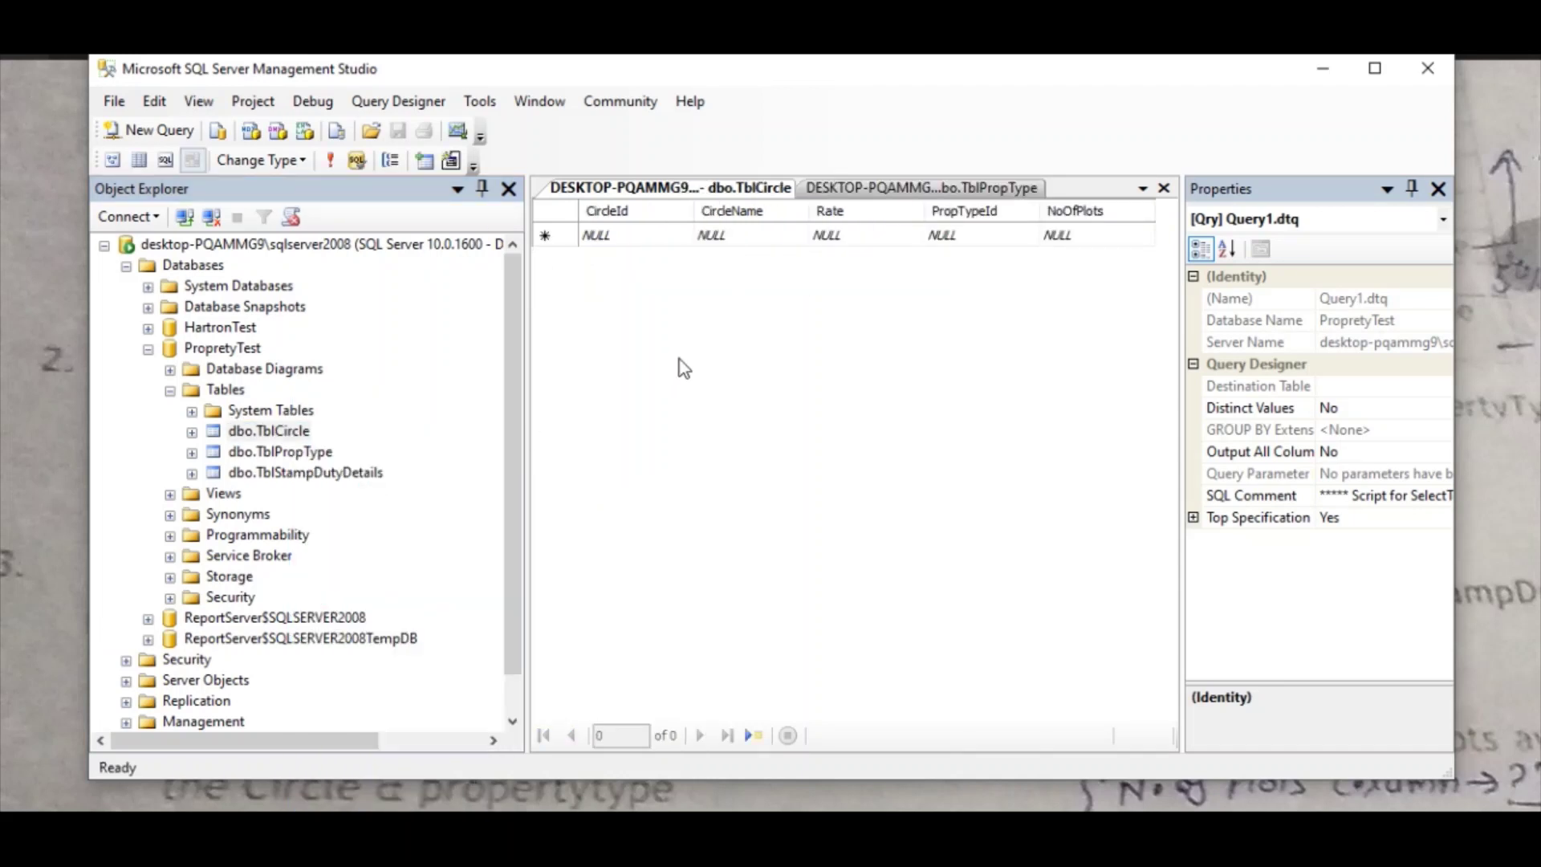
Add the first TblCircle row with CircleId 1, CircleName Panipat, Rate 40000, PropTypeId 1 and NoOfPlots 10
{"action": "left_click", "coordinate": [647, 237]}
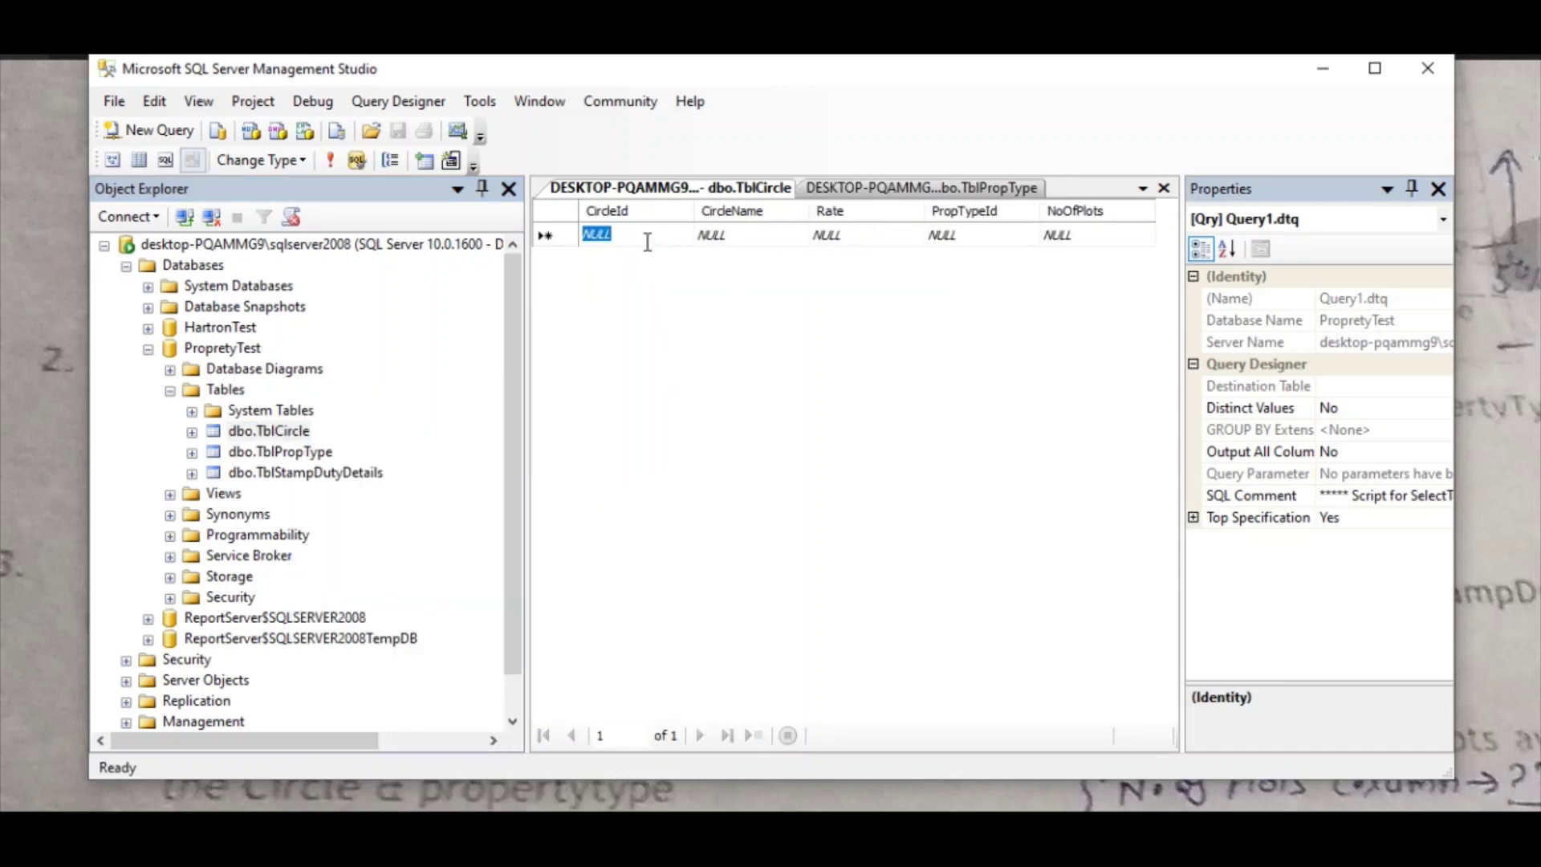
{"action": "type", "text": "1"}
{"action": "left_click", "coordinate": [757, 238]}
{"action": "type", "text": "P"}
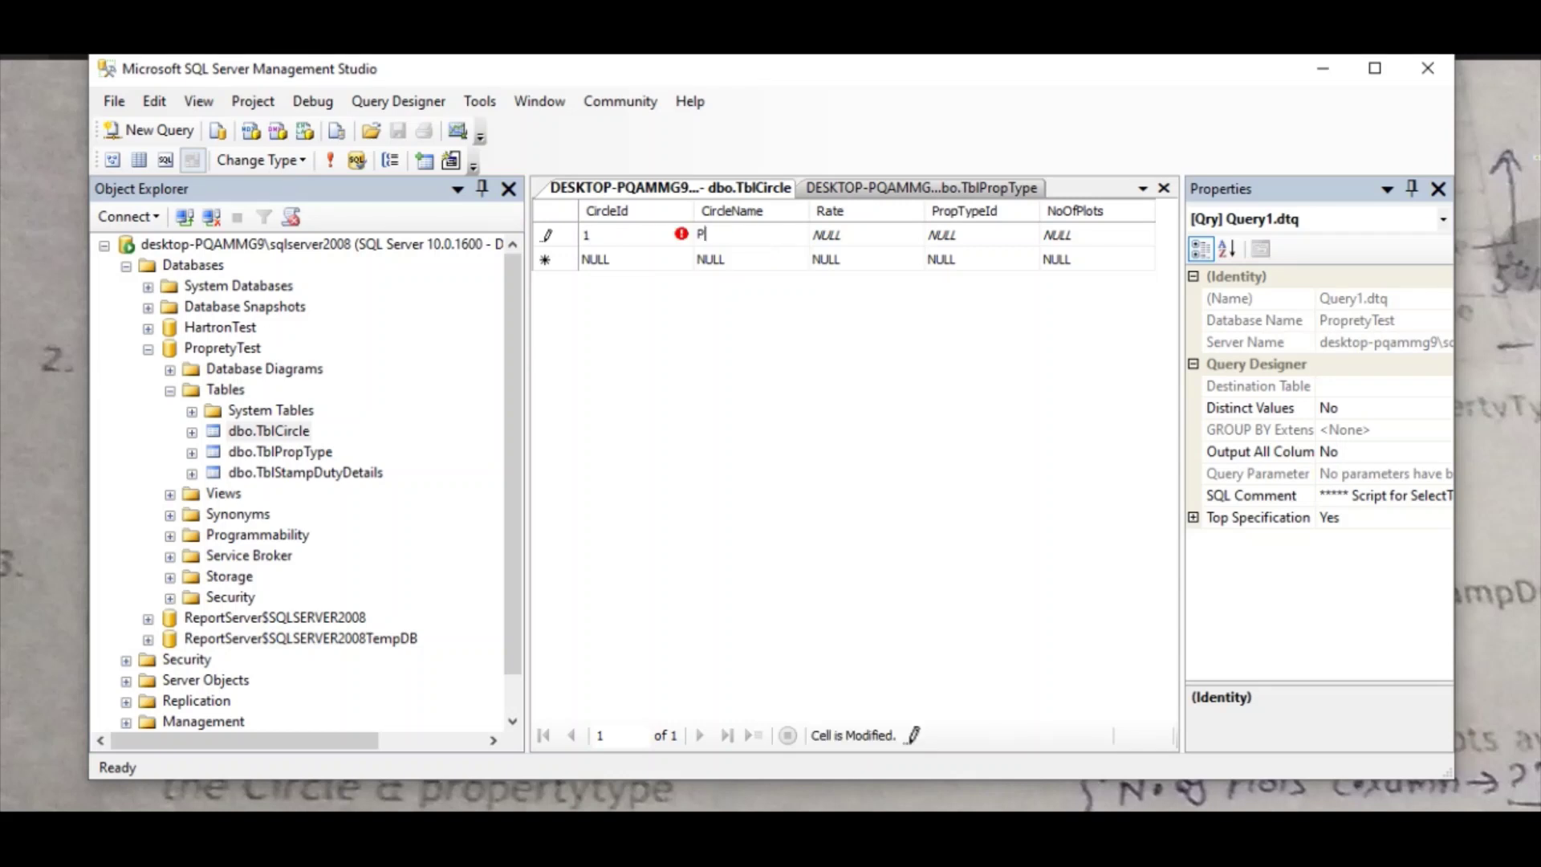
{"action": "type", "text": "anipat"}
{"action": "key", "text": "Tab"}
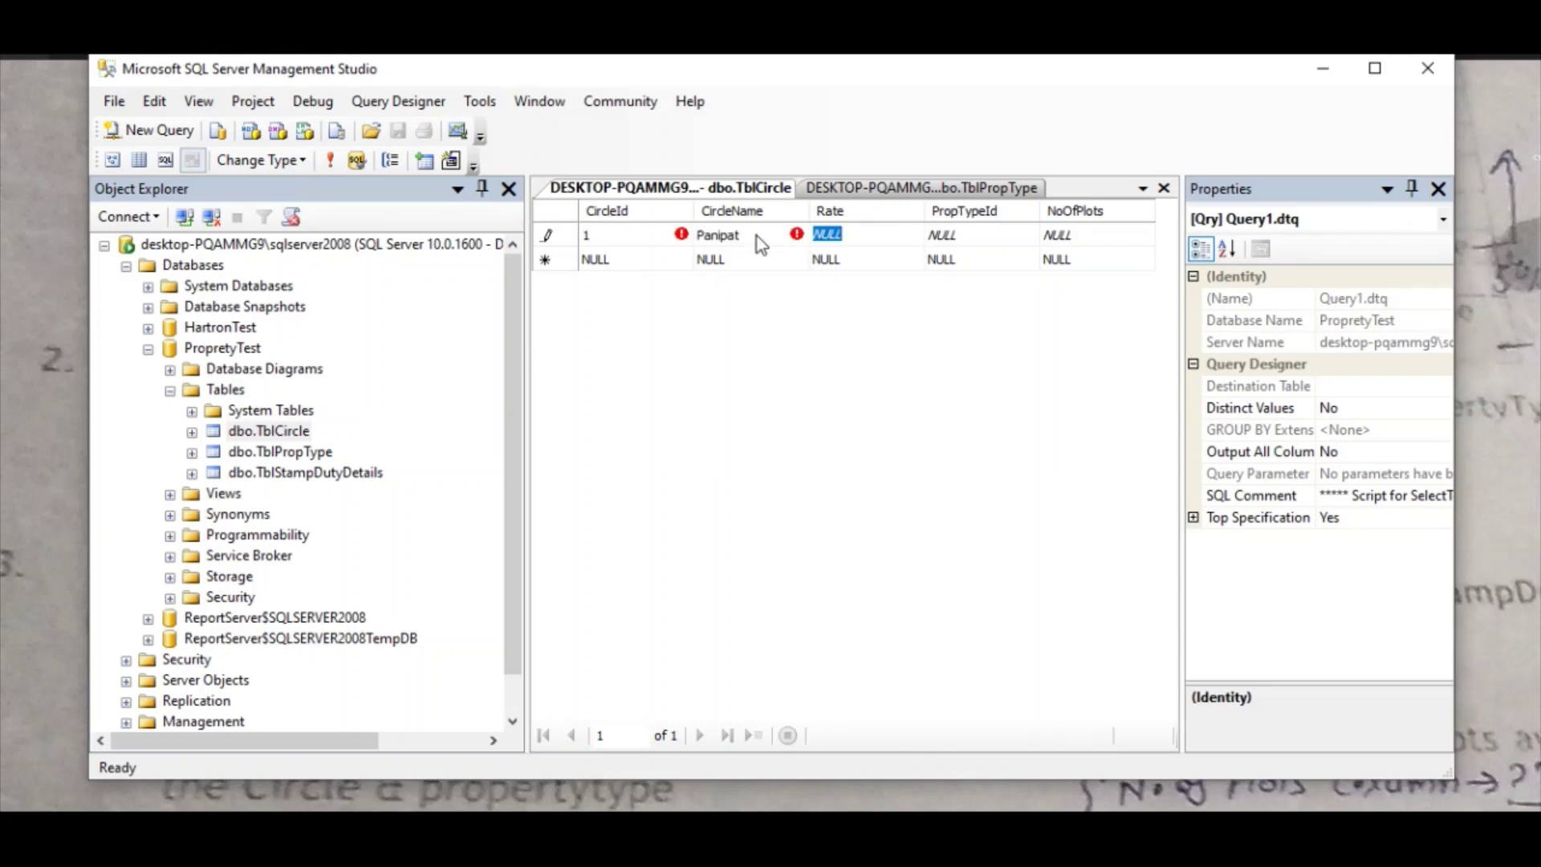
{"action": "type", "text": "4000"}
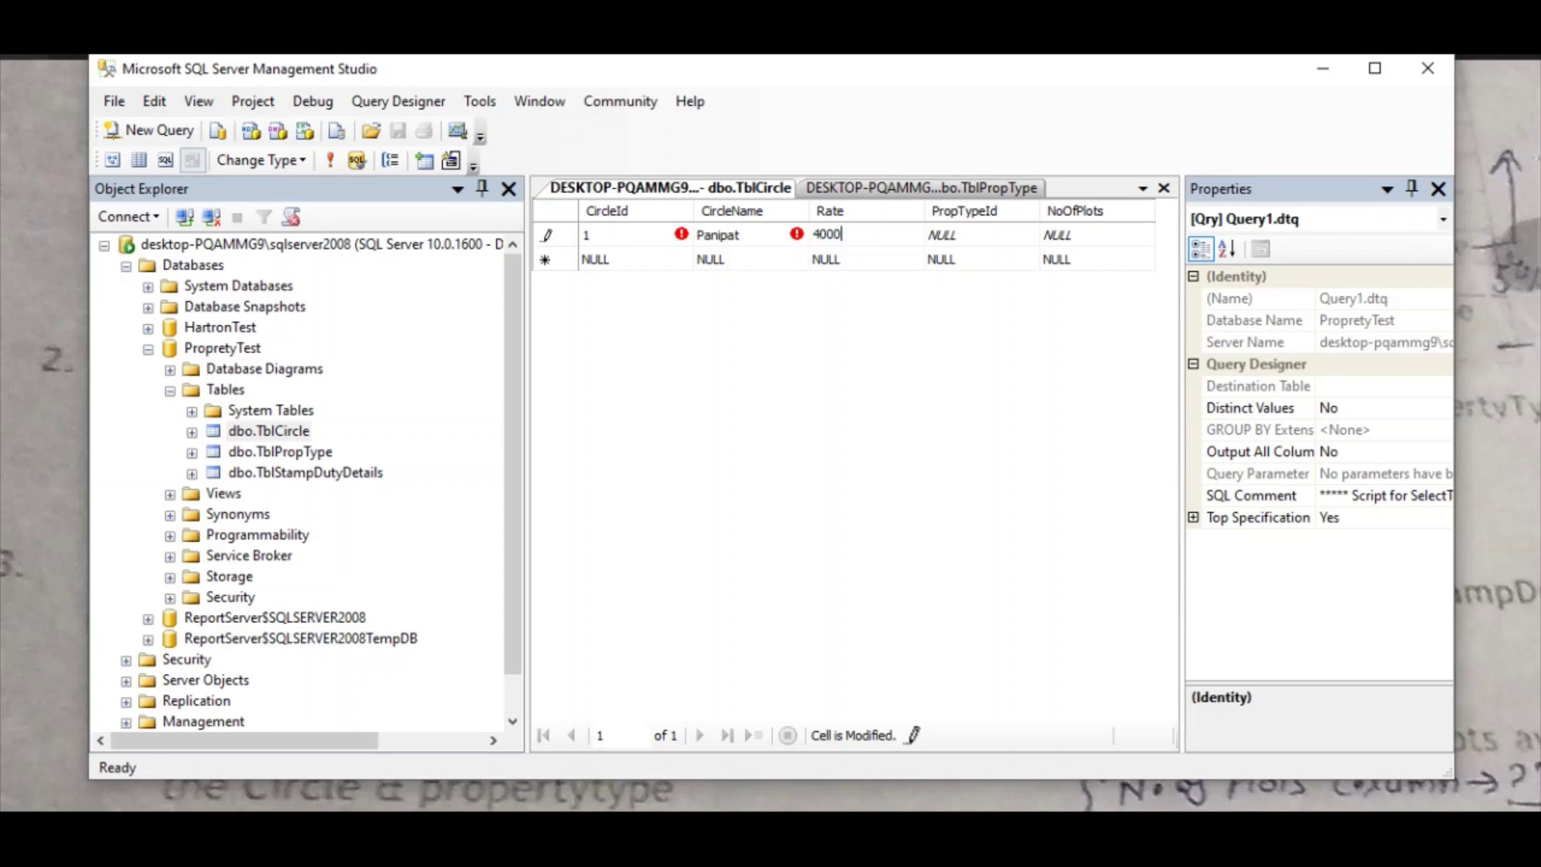
{"action": "type", "text": "0"}
{"action": "key", "text": "Return"}
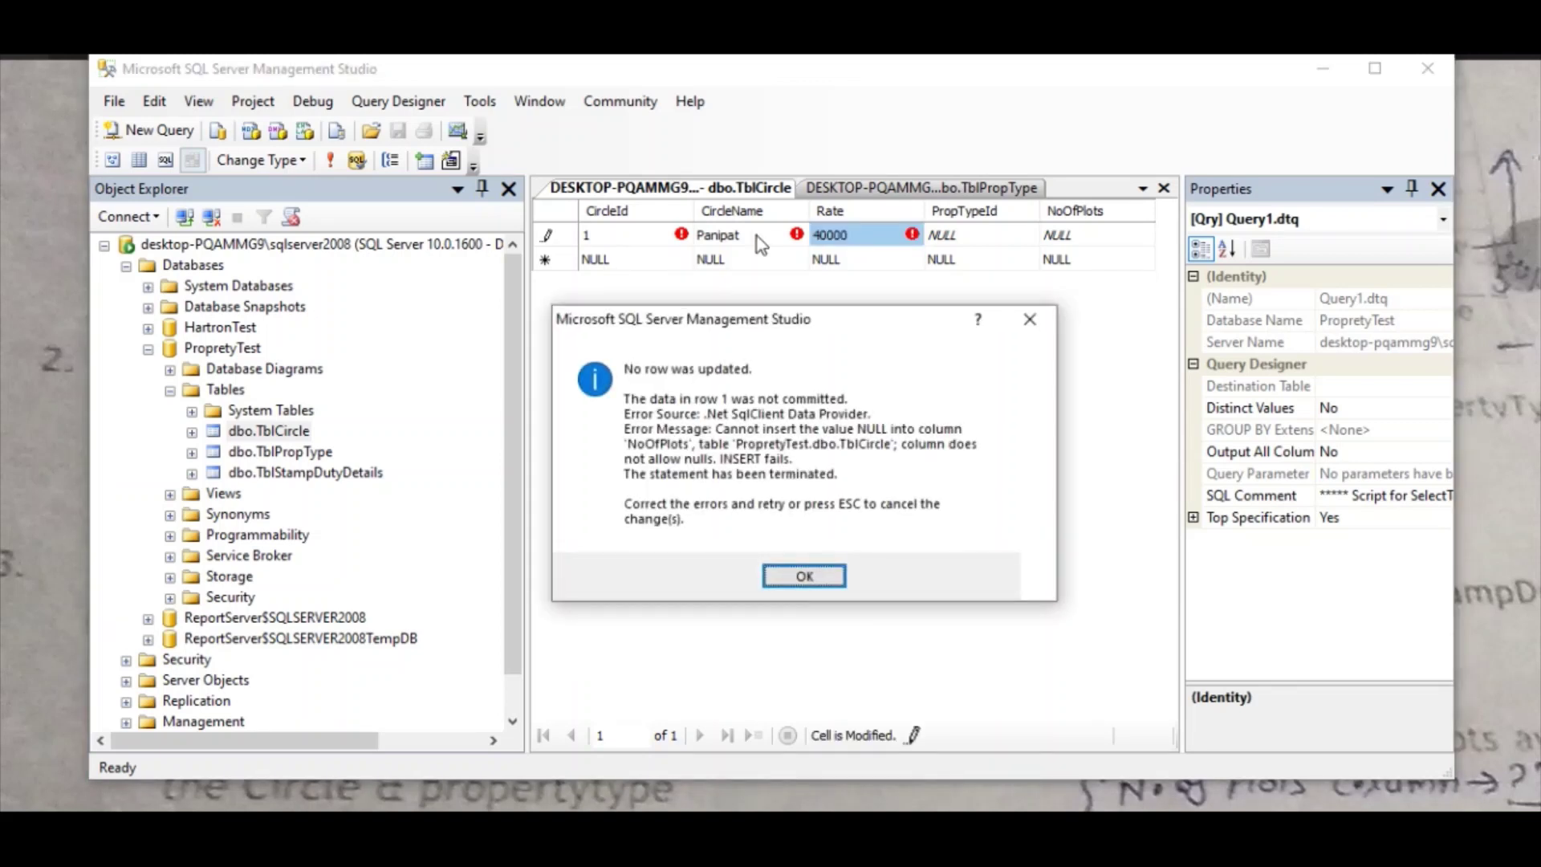
{"action": "key", "text": "Return"}
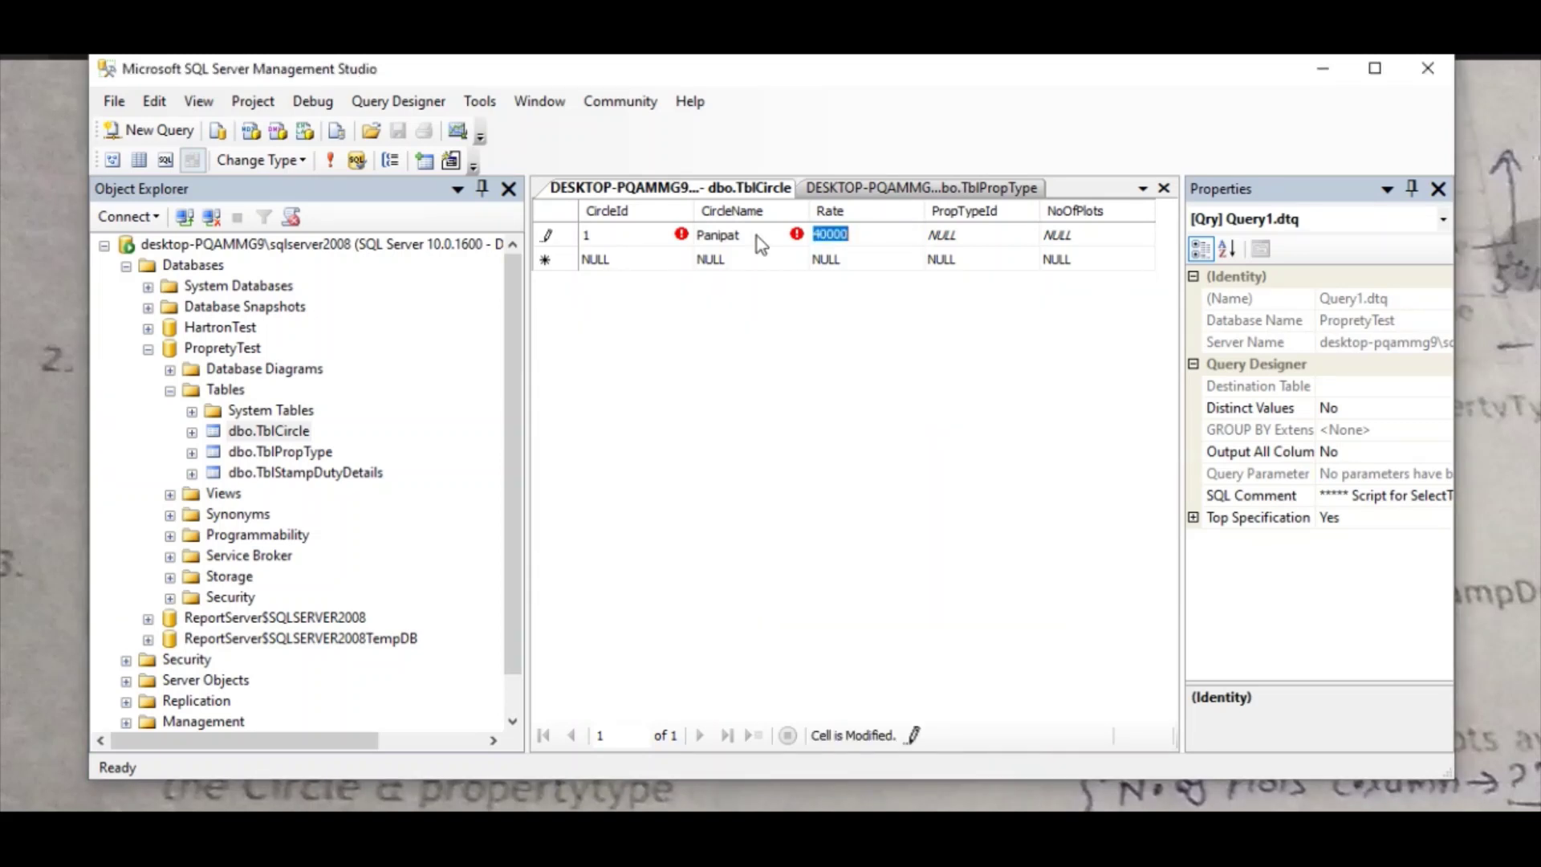
{"action": "left_click", "coordinate": [982, 233]}
{"action": "type", "text": "1"}
{"action": "left_click", "coordinate": [1077, 237]}
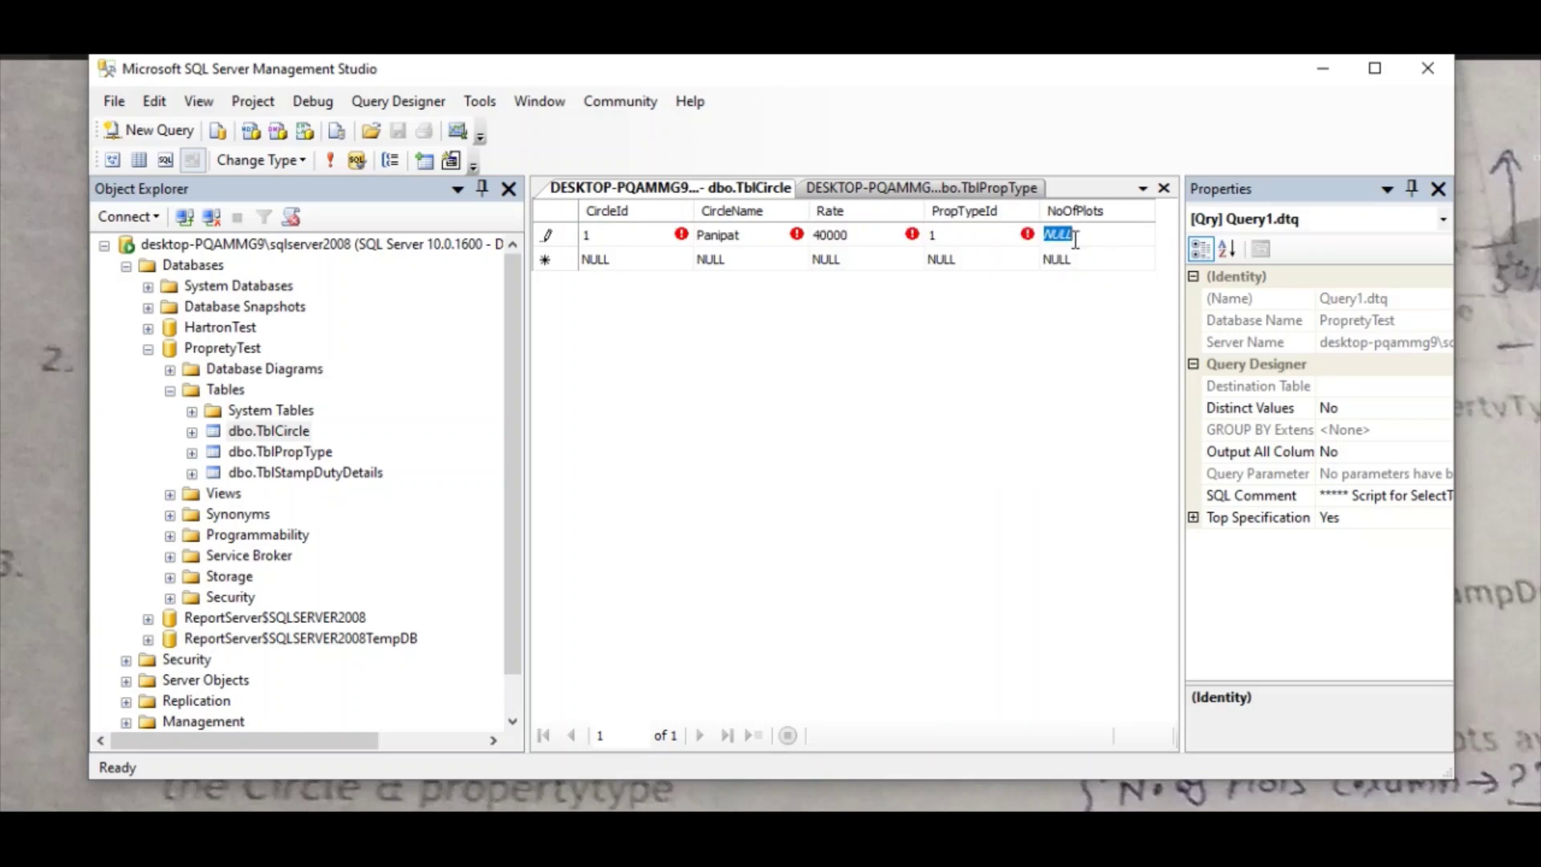
{"action": "type", "text": "10"}
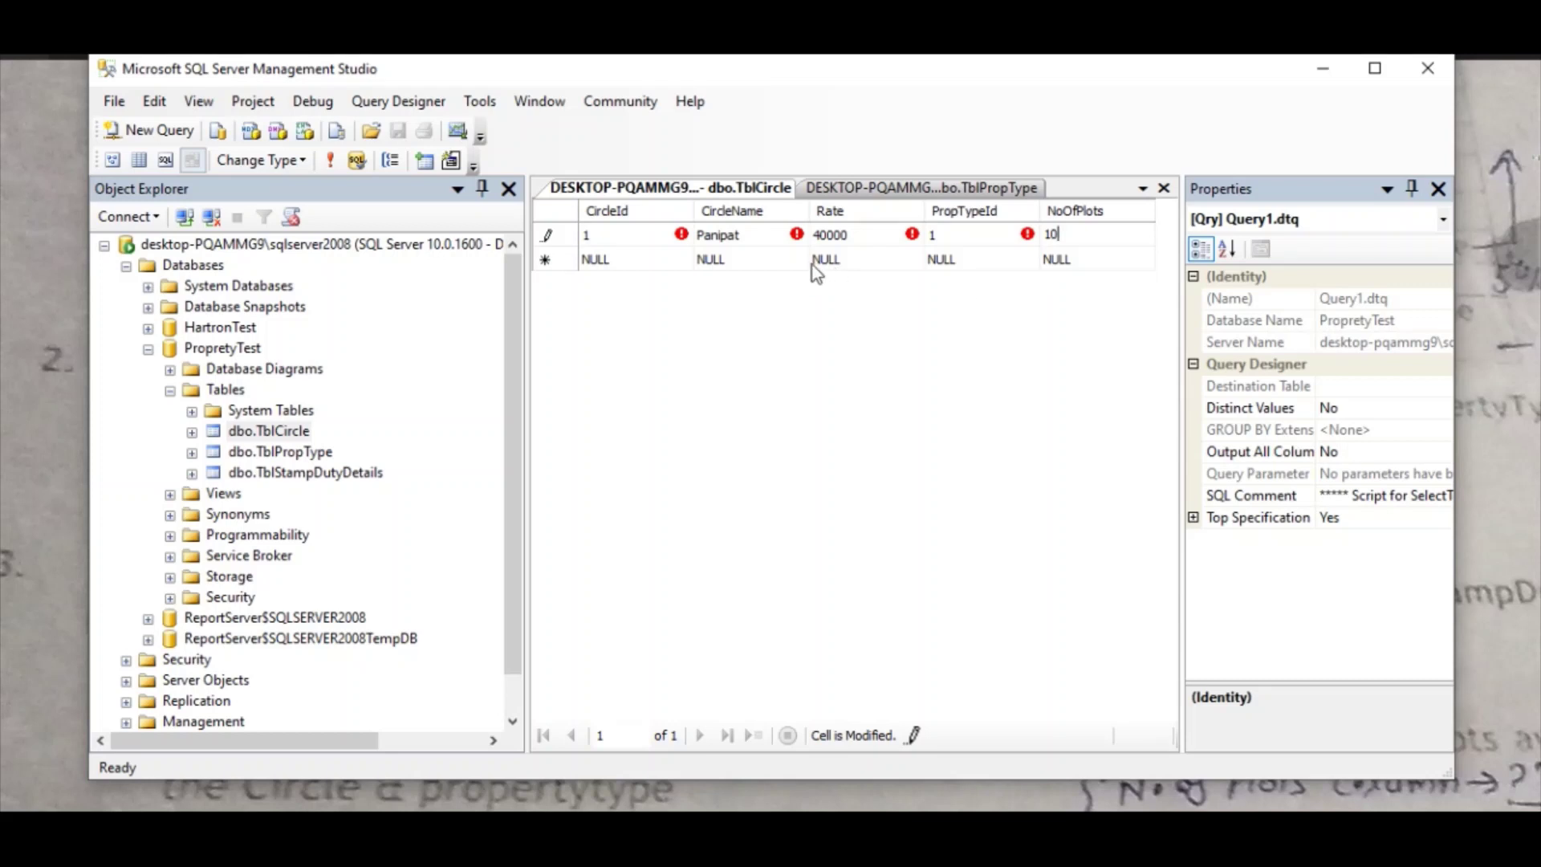
{"action": "key", "text": "Return"}
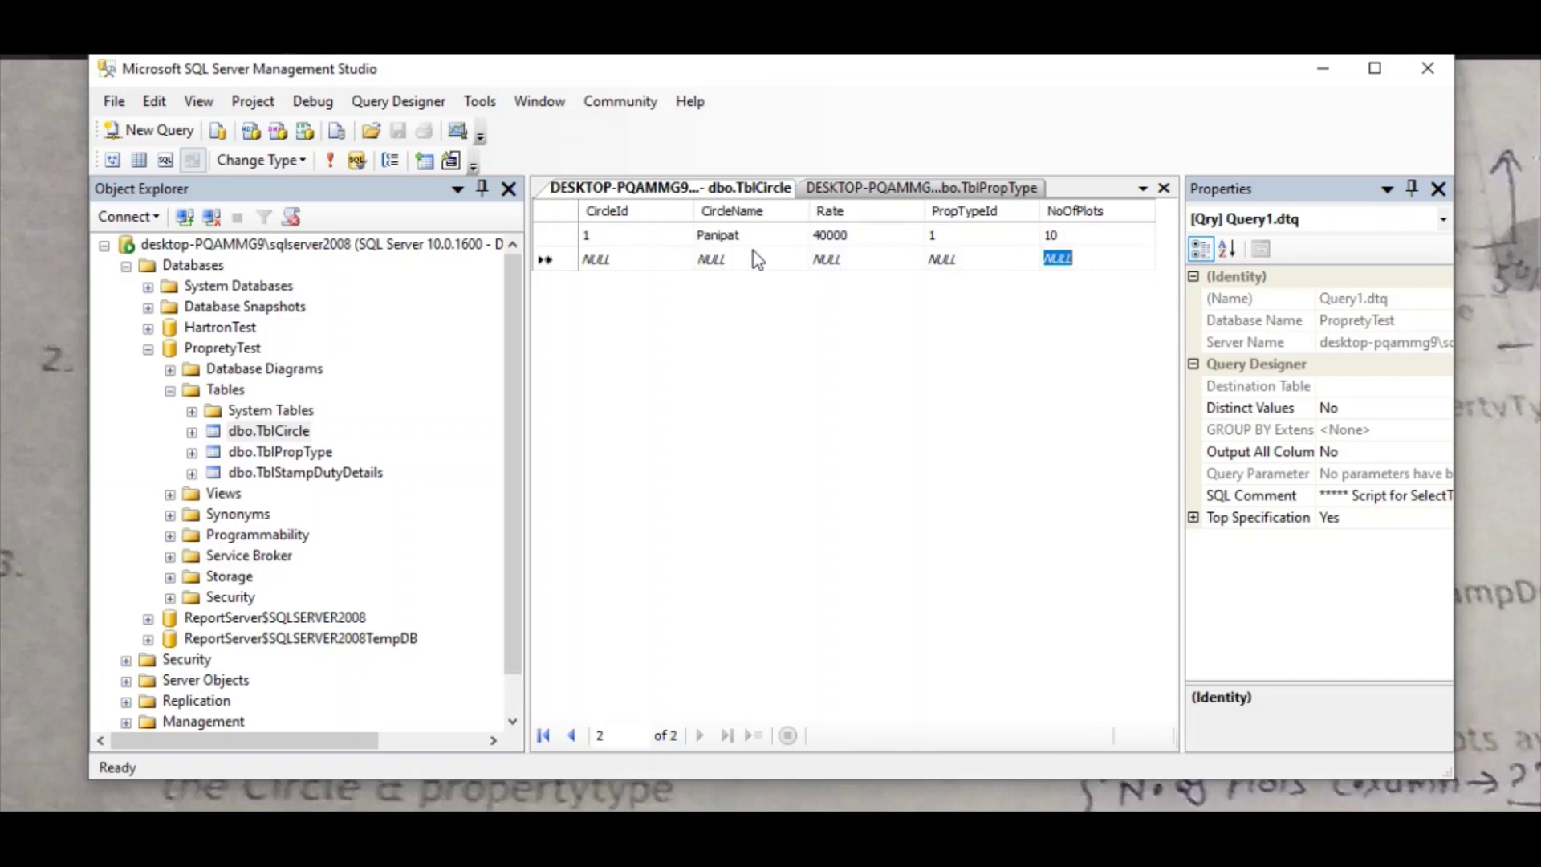
Add a second TblCircle row with CircleId 2, CircleName Panipat, Rate 45000, PropTypeId 2 and NoOfPlots 10
{"action": "left_click", "coordinate": [598, 260]}
{"action": "type", "text": "1"}
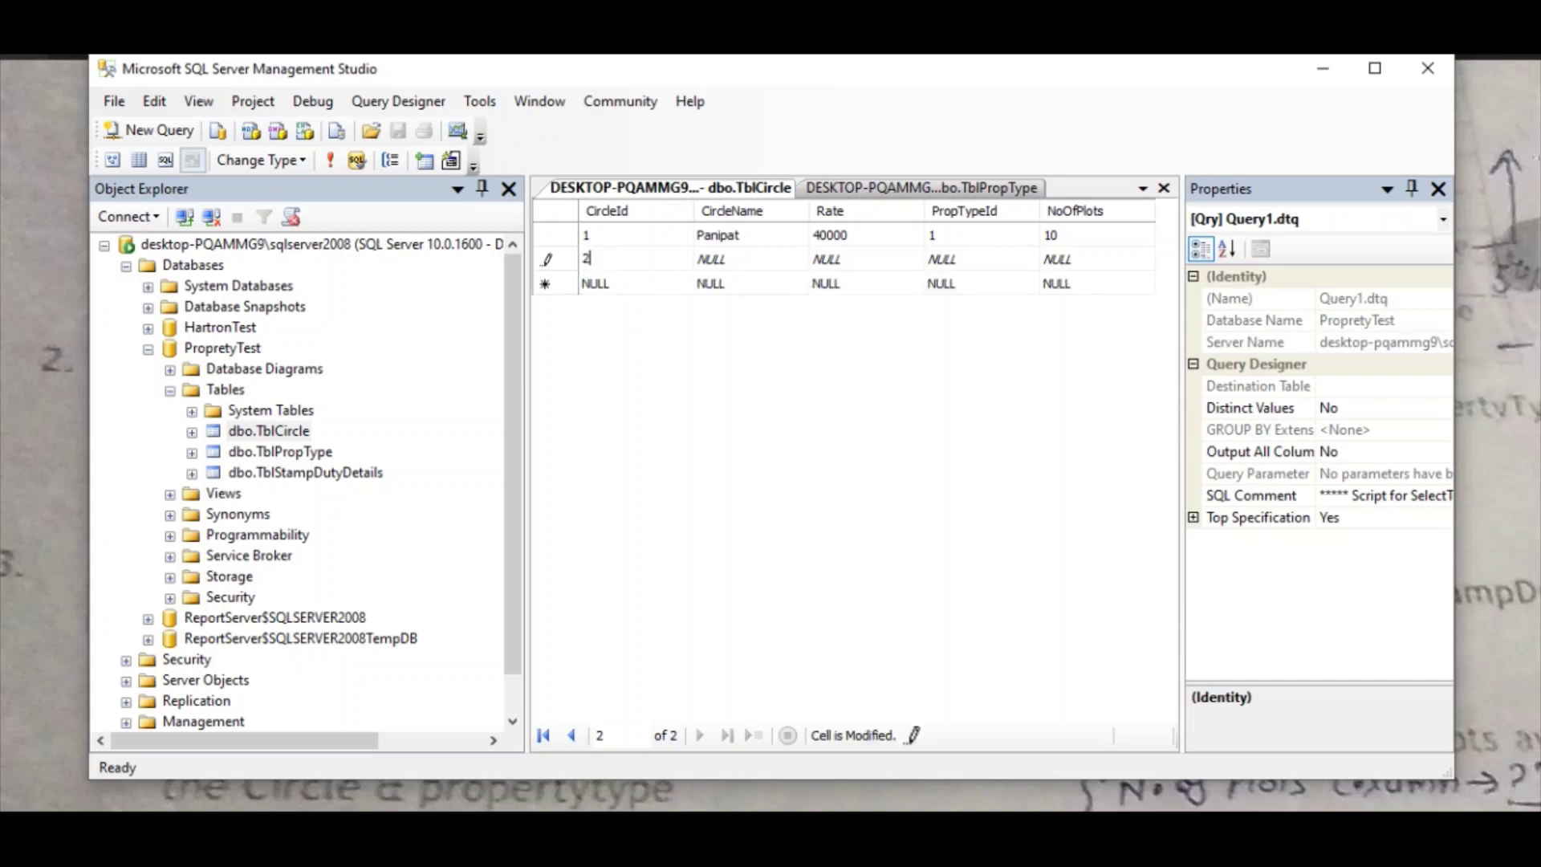
{"action": "left_click", "coordinate": [755, 269]}
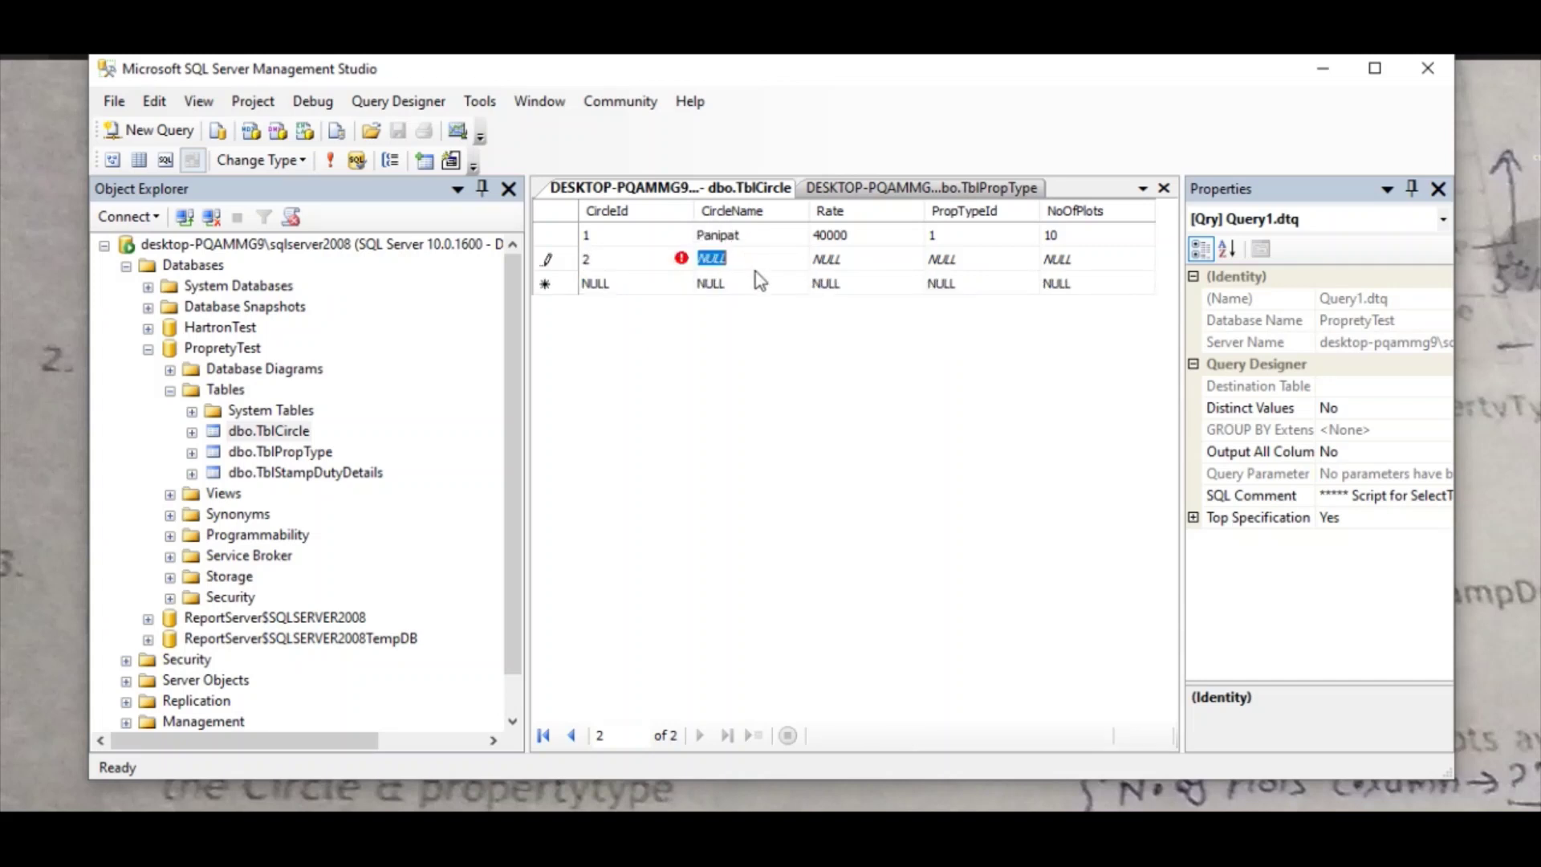
{"action": "type", "text": "Panipat"}
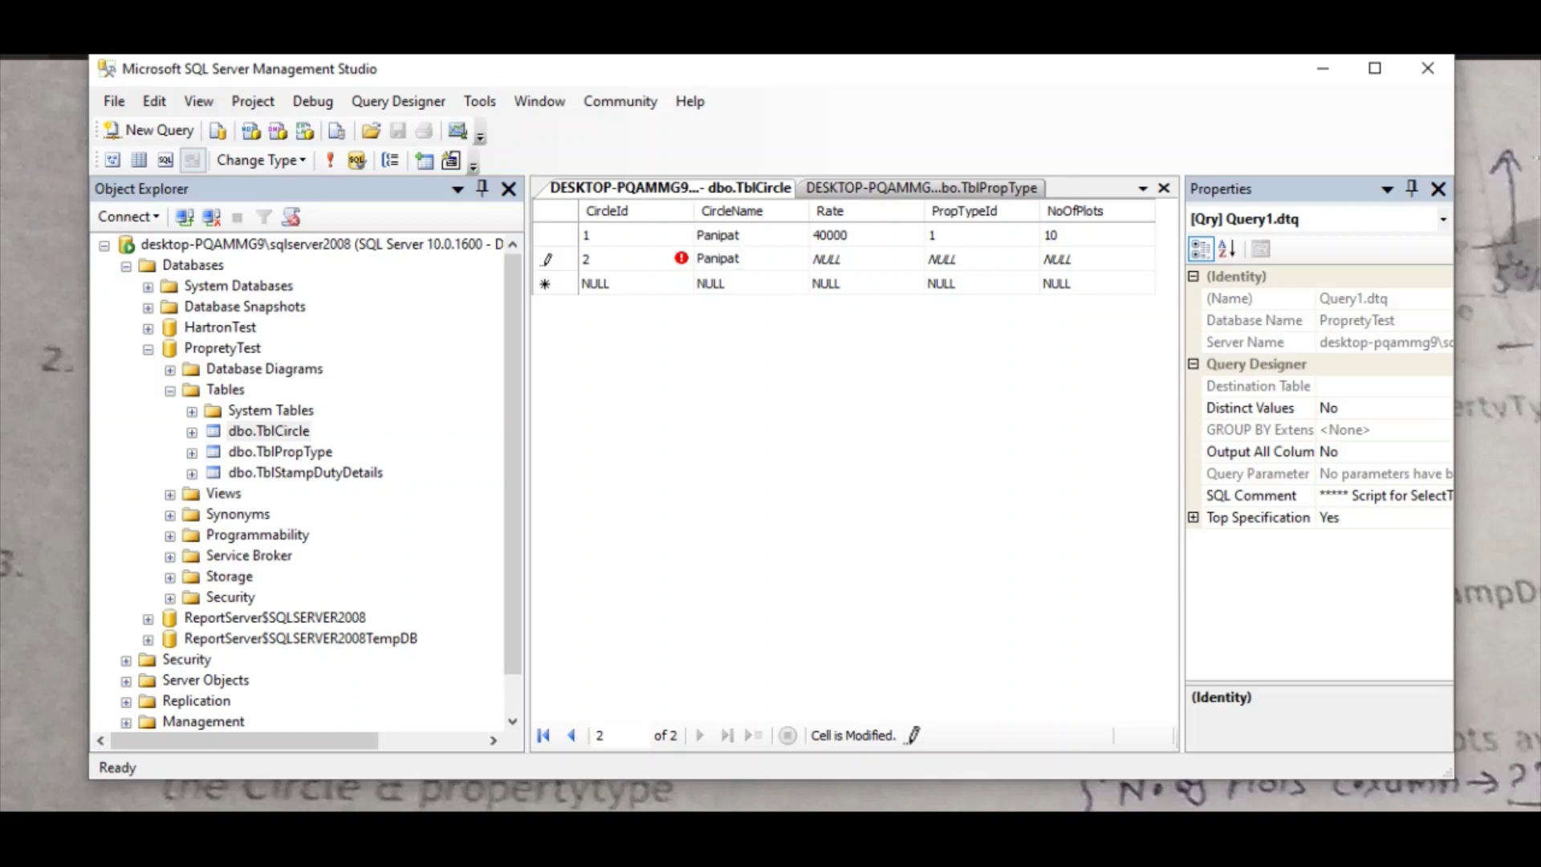
{"action": "key", "text": "Return"}
{"action": "key", "text": "Return"}
{"action": "left_click", "coordinate": [847, 260]}
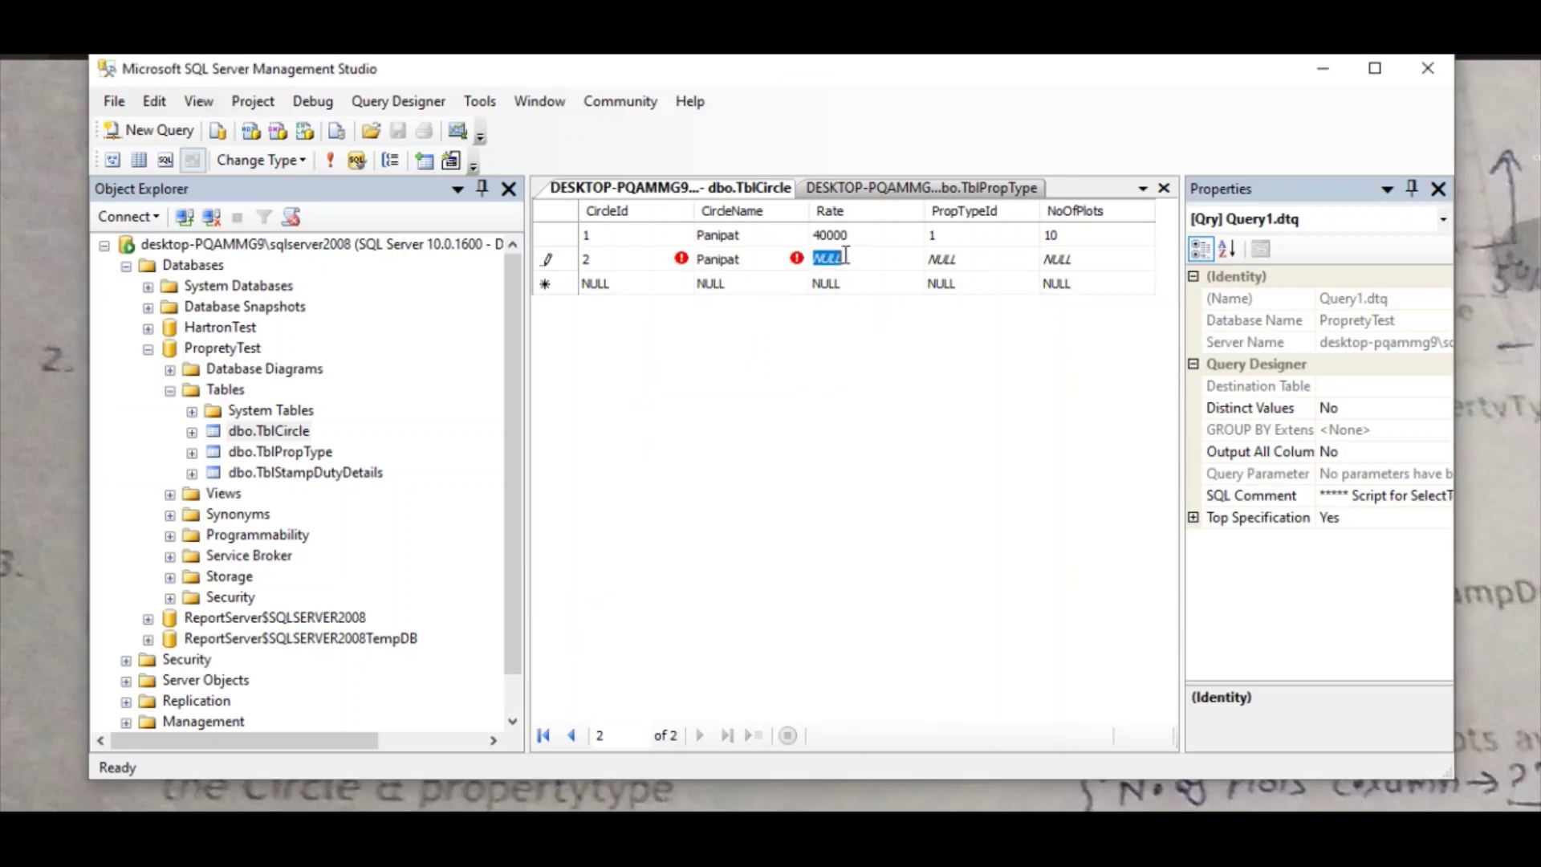
{"action": "type", "text": "45000"}
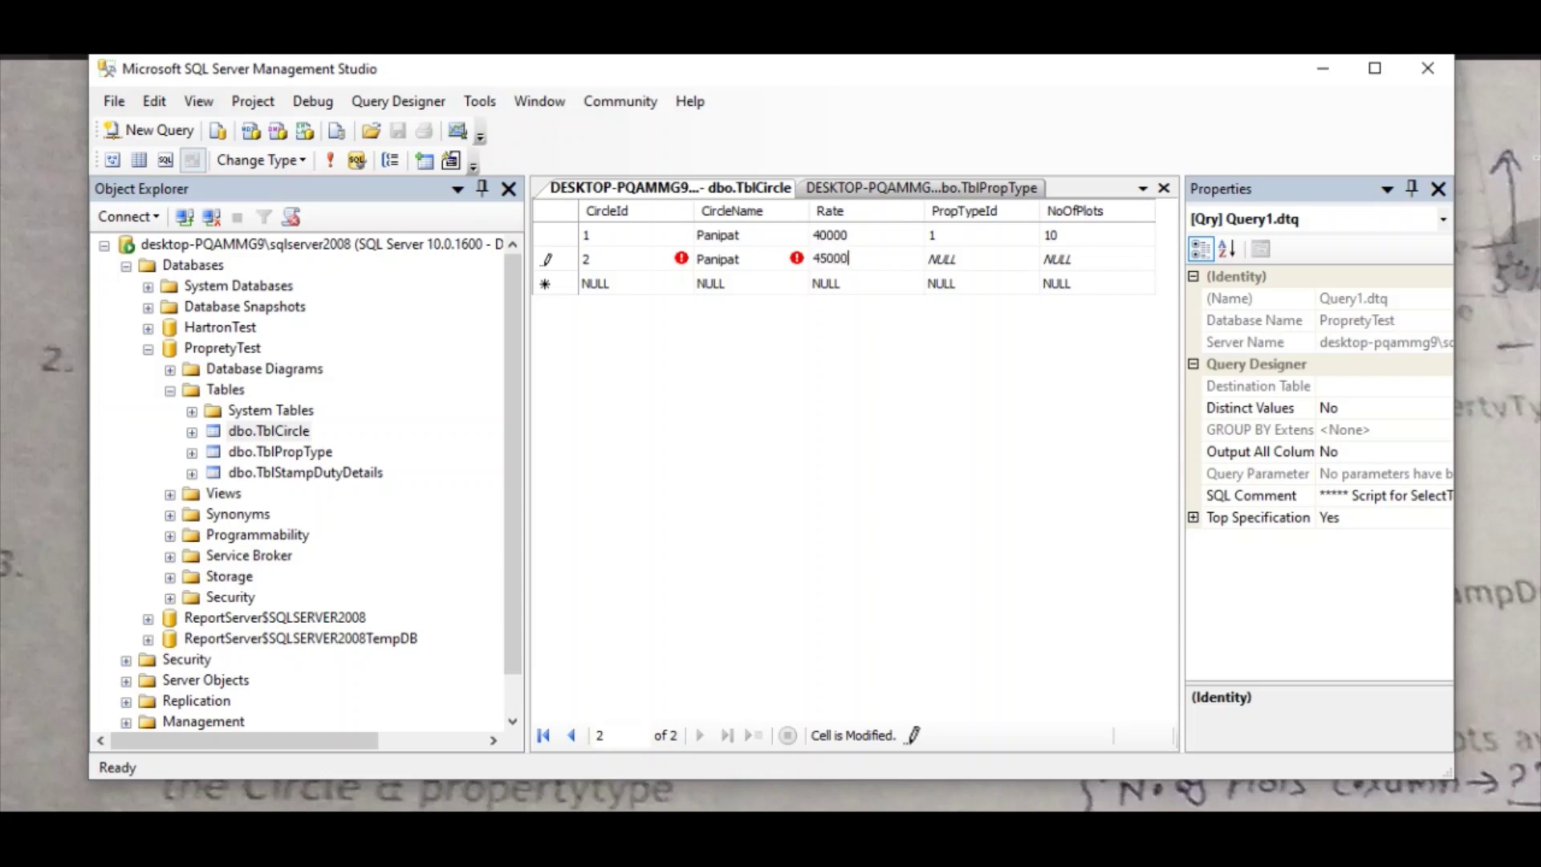
{"action": "key", "text": "Tab"}
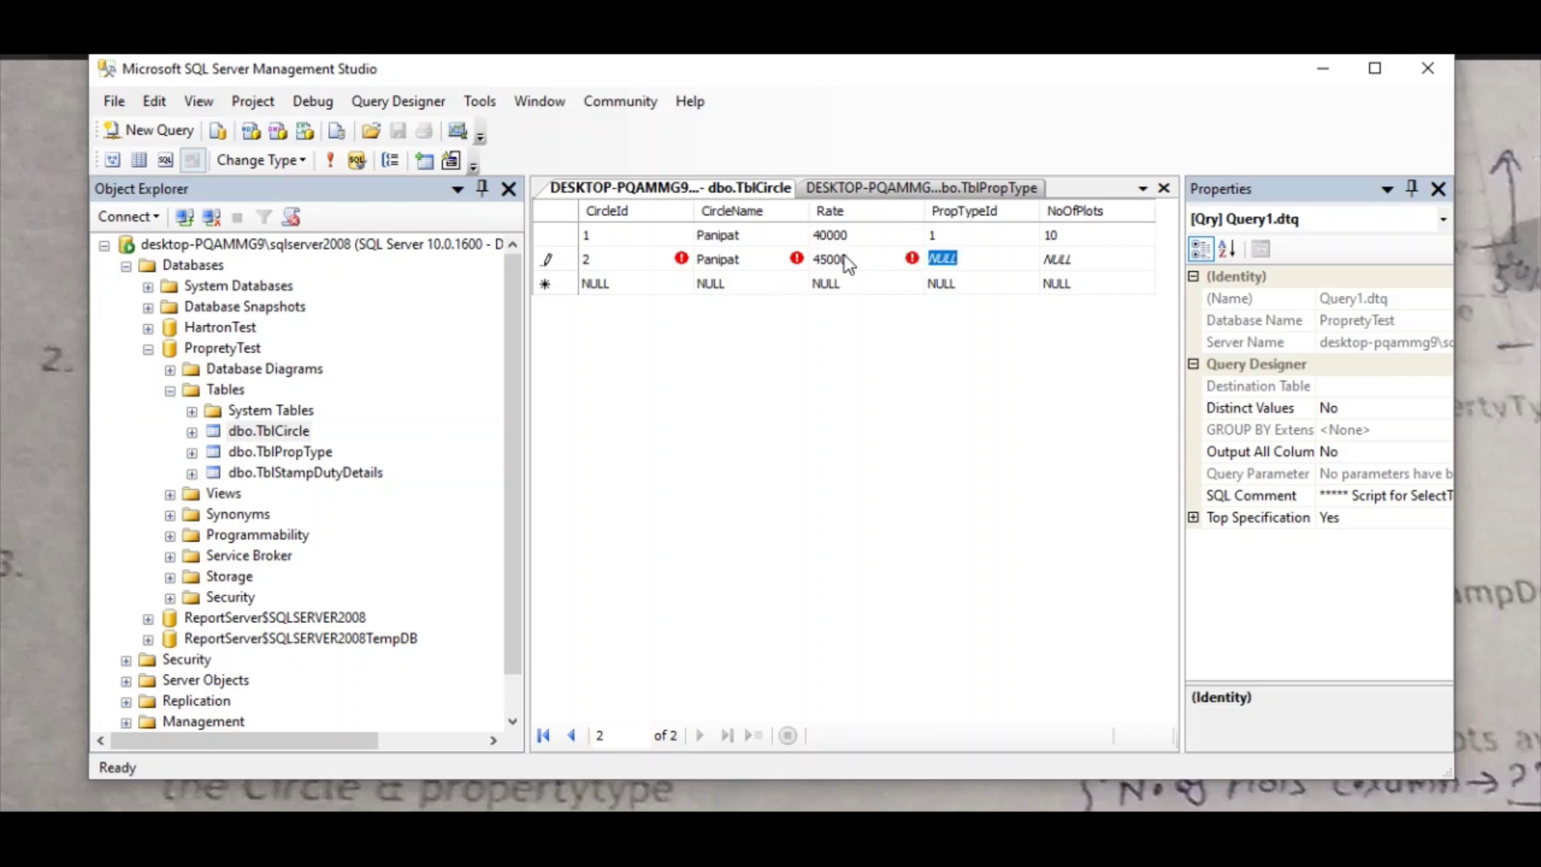
{"action": "type", "text": "2"}
{"action": "key", "text": "Tab"}
{"action": "type", "text": "10"}
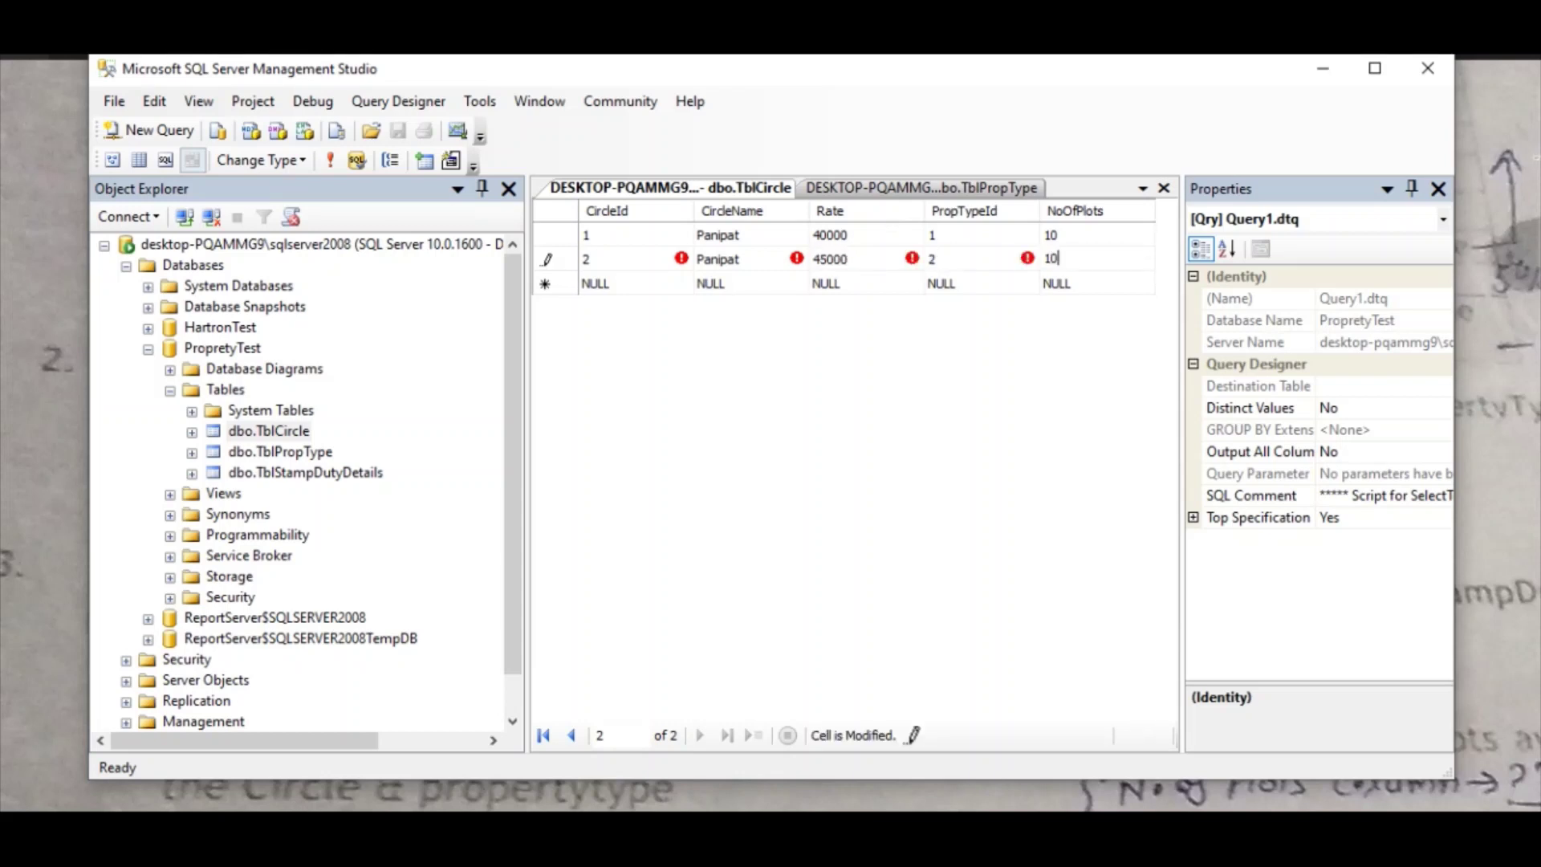
{"action": "key", "text": "Return"}
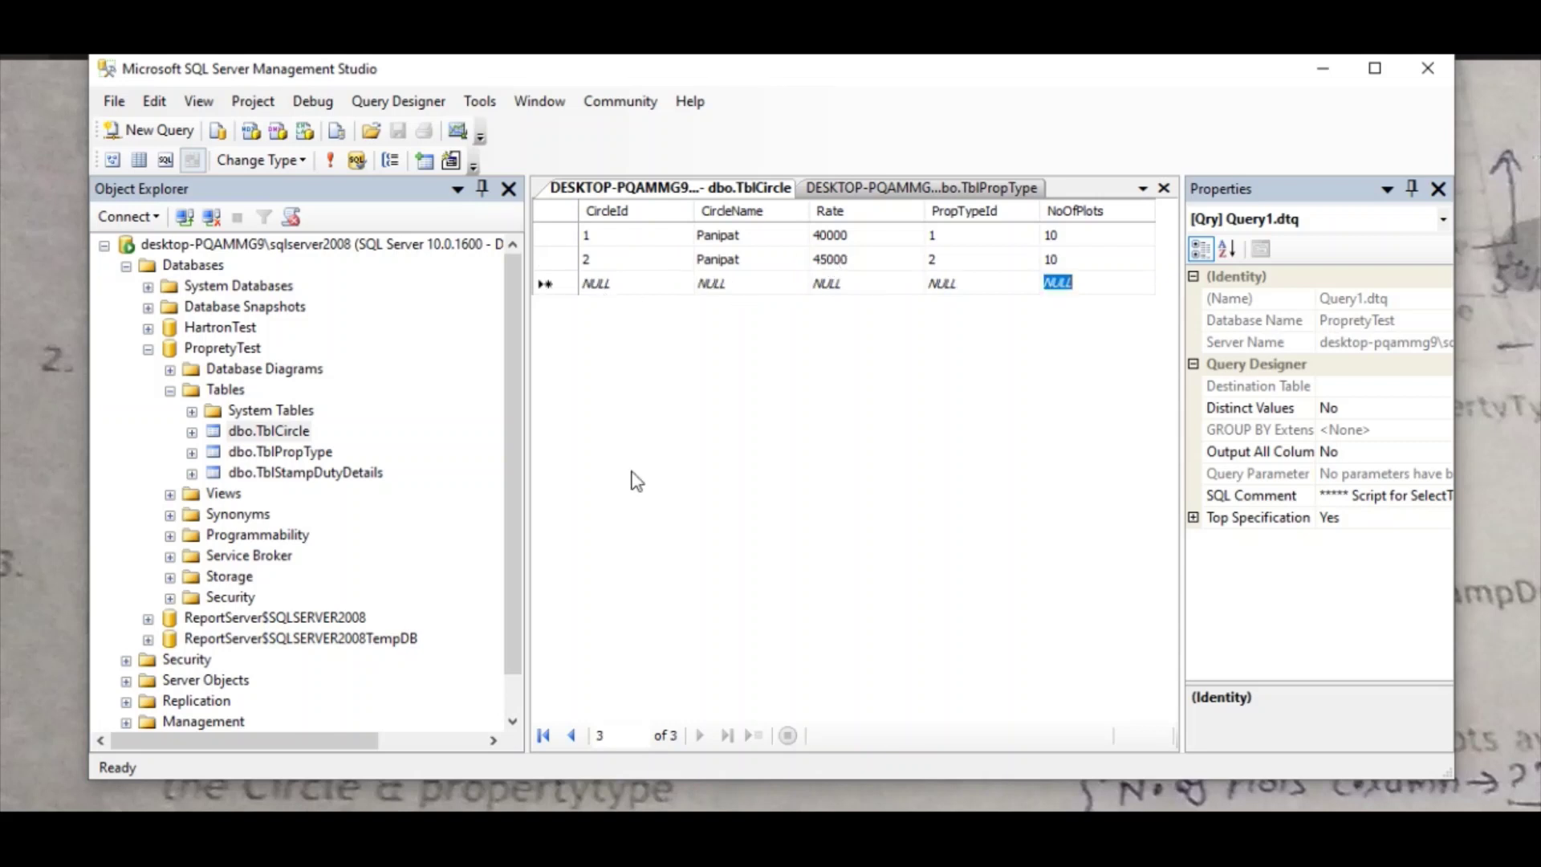
Recheck the assignment image and add a third TblCircle row with CircleId 3, CircleName Karnal, Rate 55000, PropTypeId 2 and NoOfPlots 10
{"action": "left_click", "coordinate": [687, 831]}
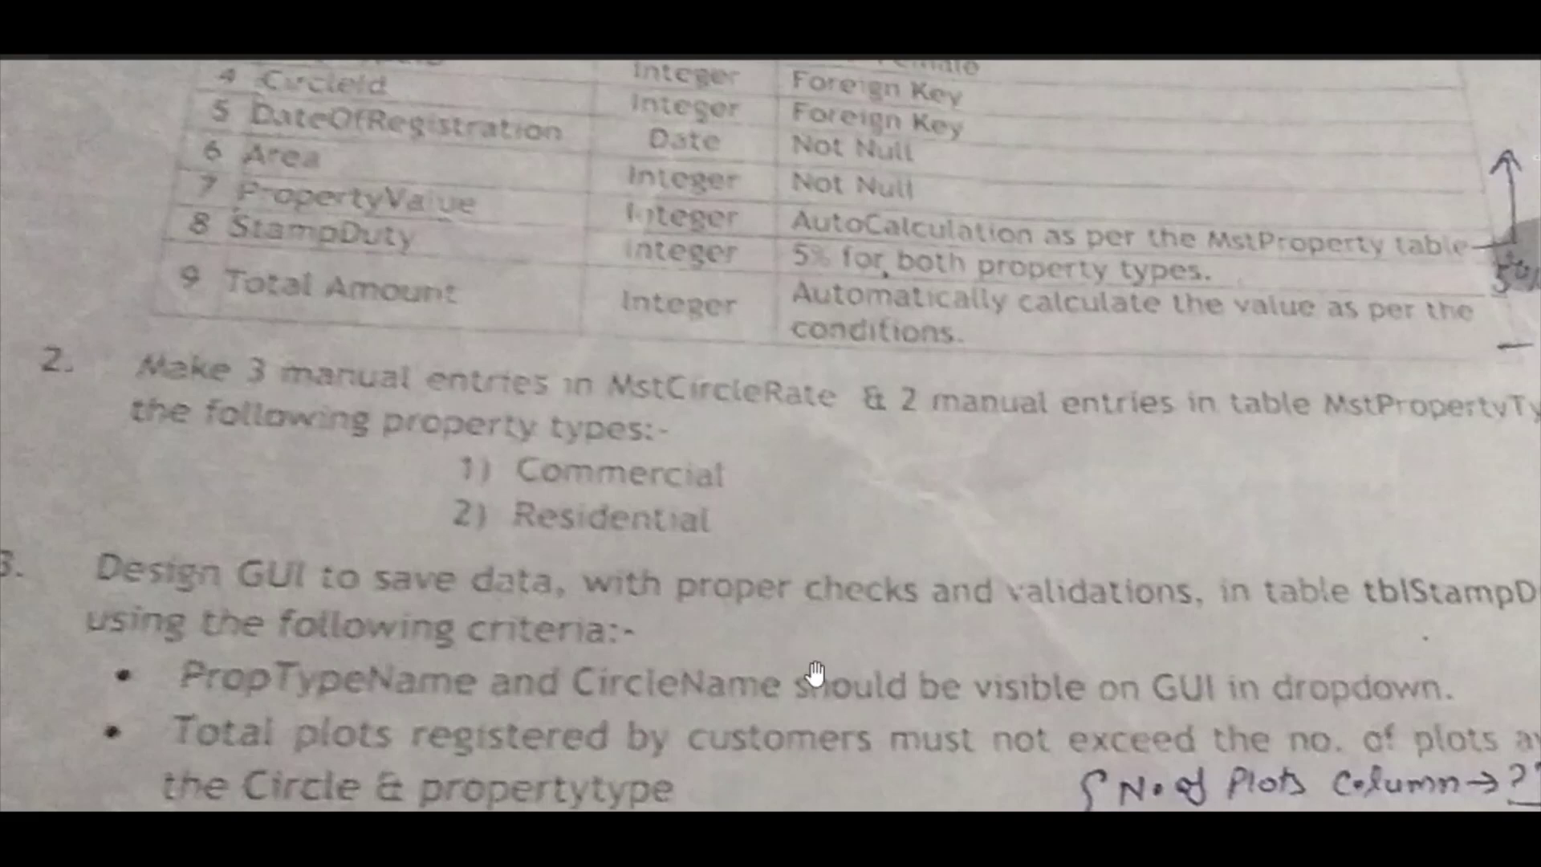
{"action": "left_click", "coordinate": [687, 830]}
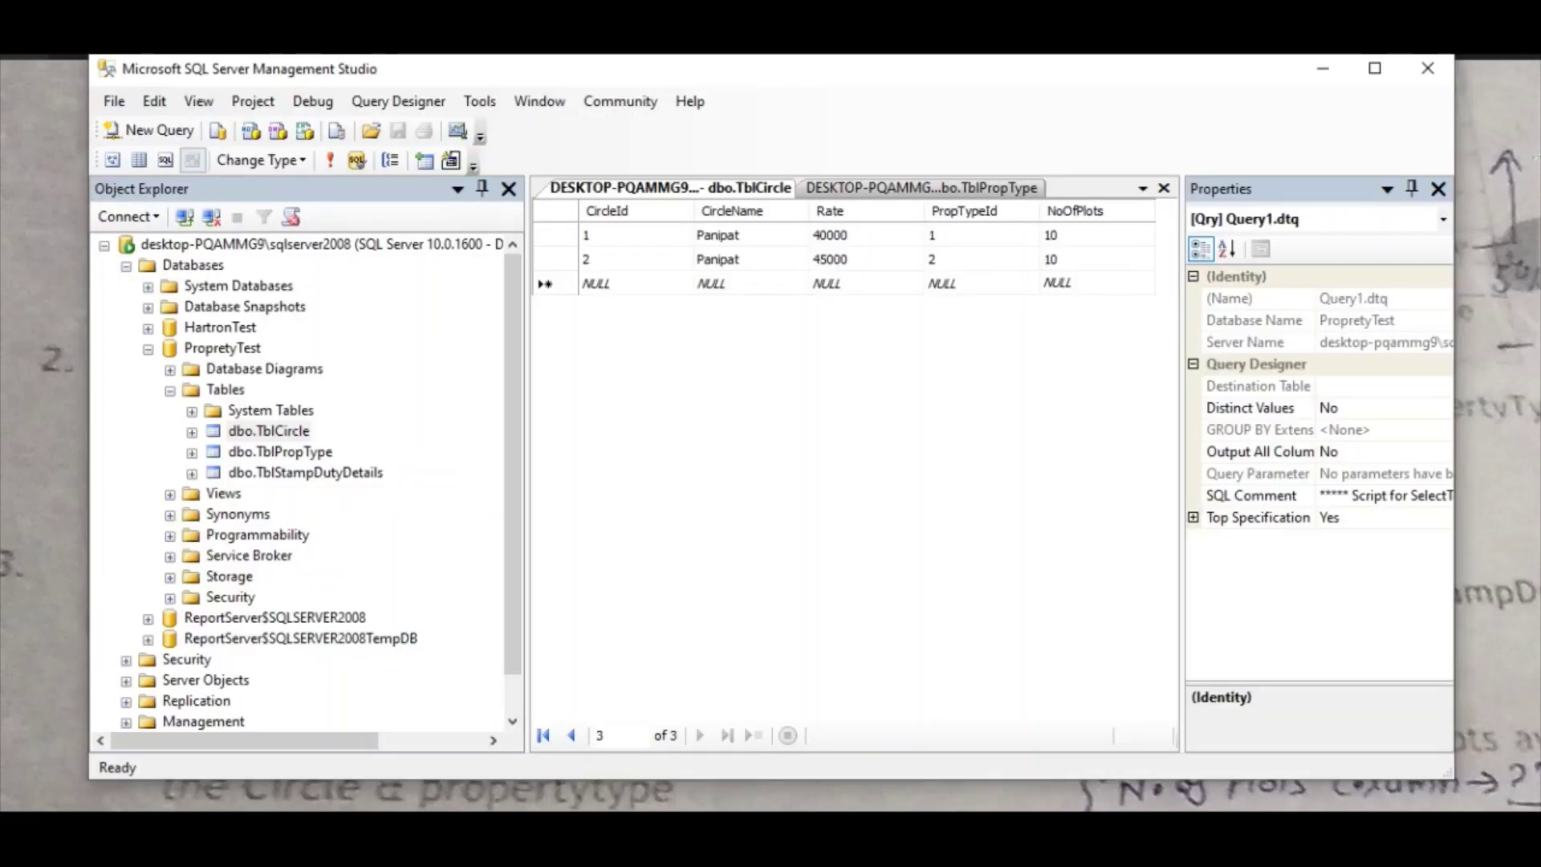
{"action": "left_click", "coordinate": [610, 286]}
{"action": "type", "text": "3"}
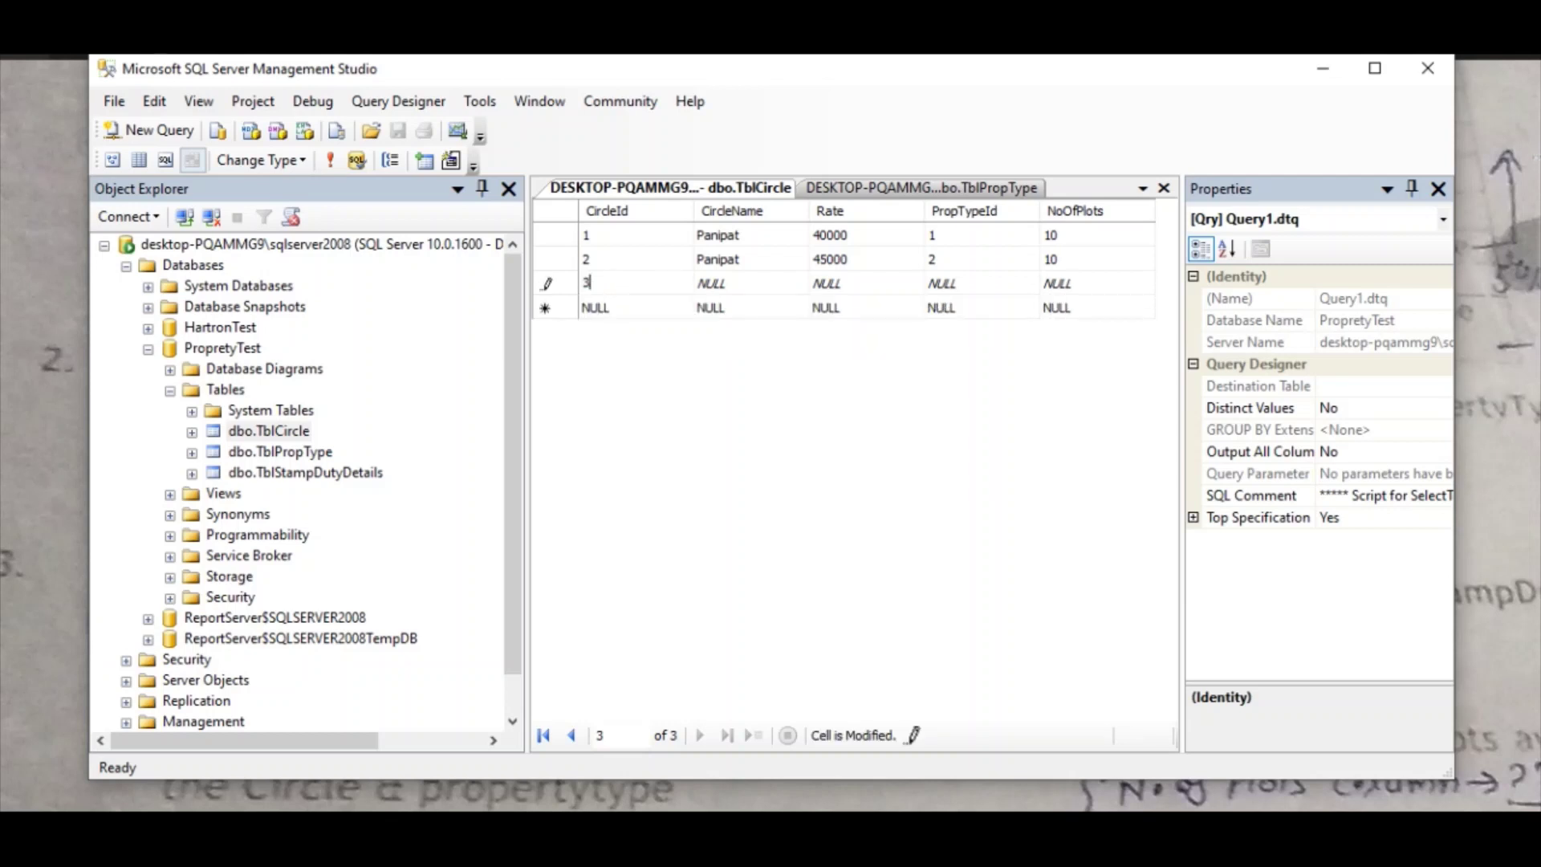
{"action": "key", "text": "Tab"}
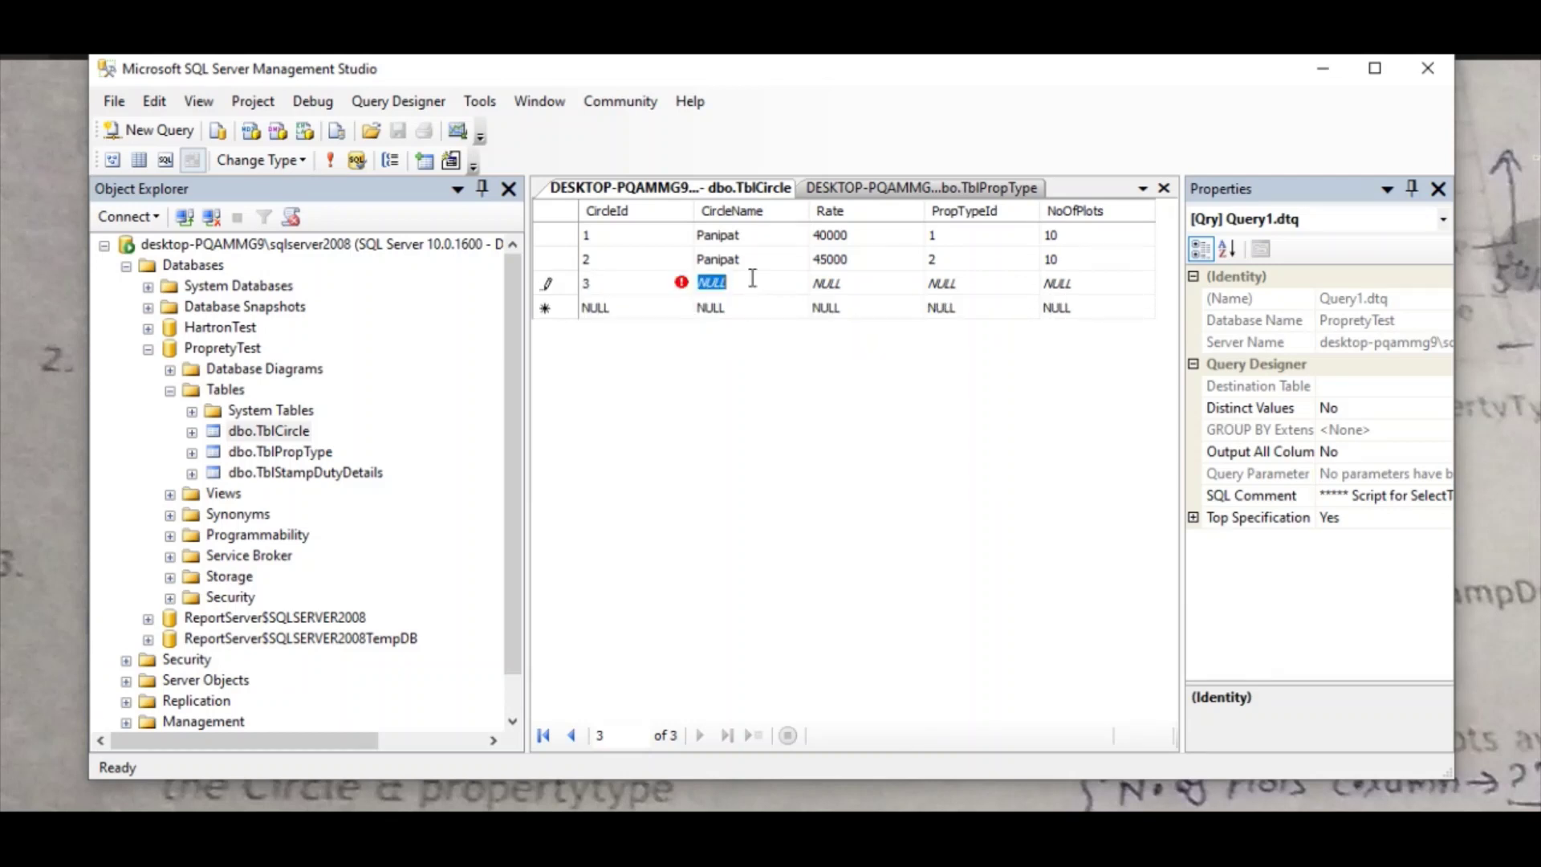
{"action": "type", "text": "Ka"}
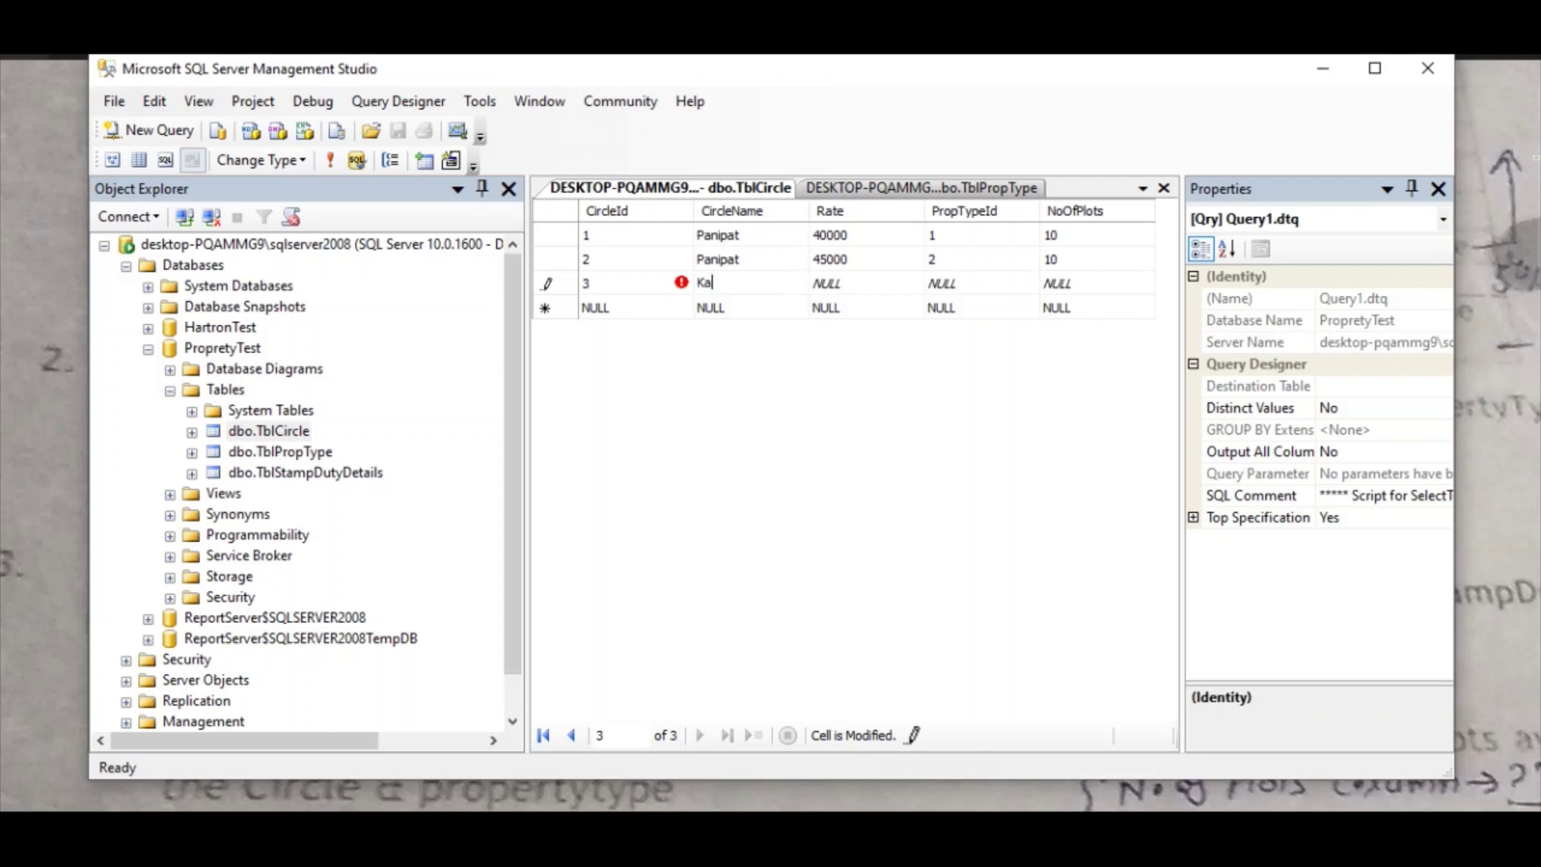
{"action": "type", "text": "rnal"}
{"action": "key", "text": "Tab"}
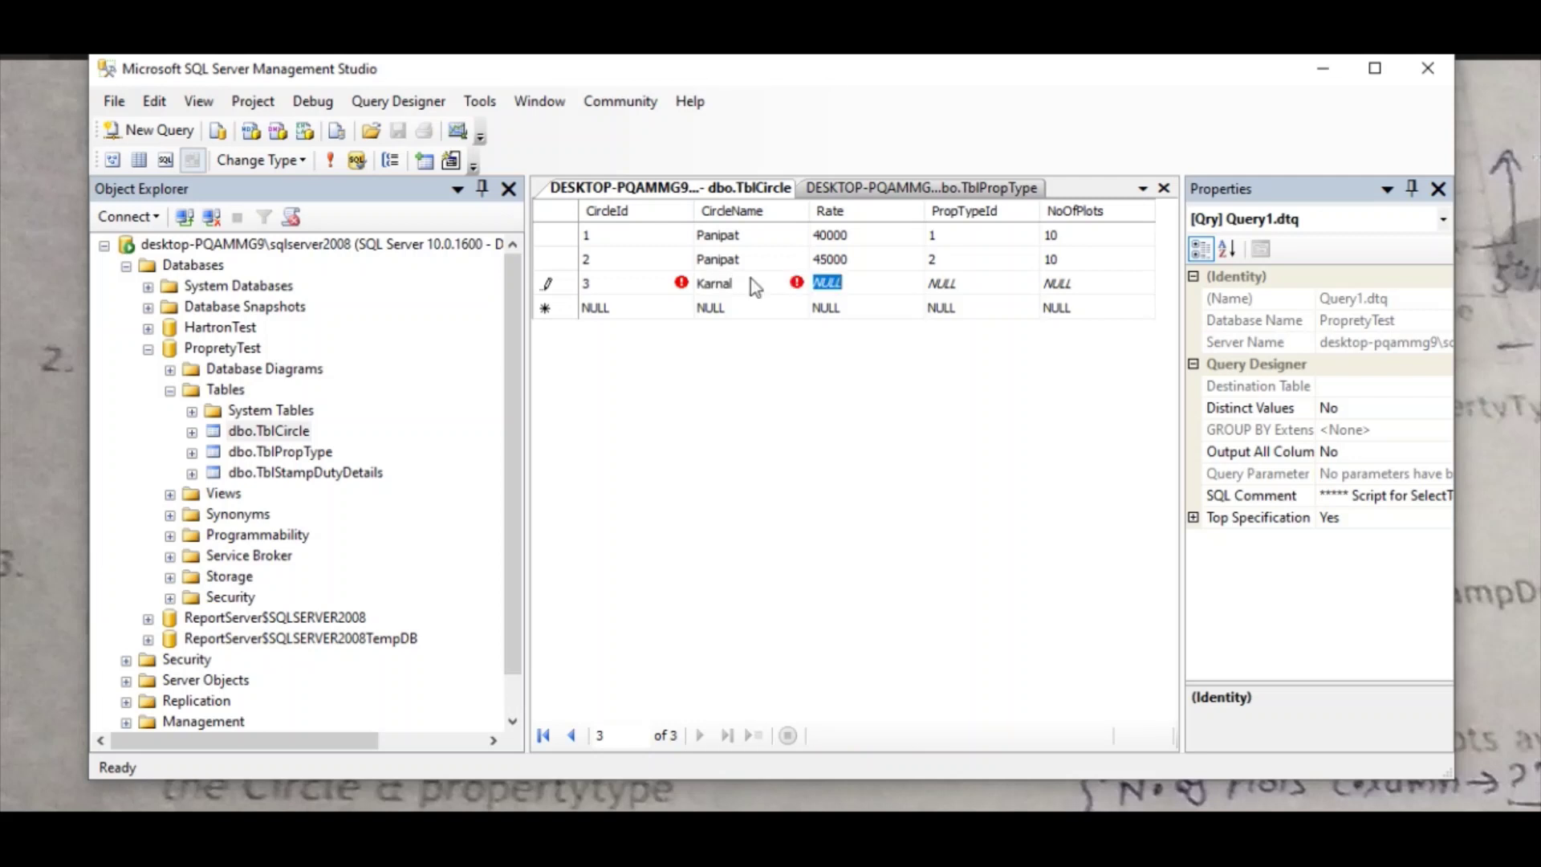
{"action": "type", "text": "55000"}
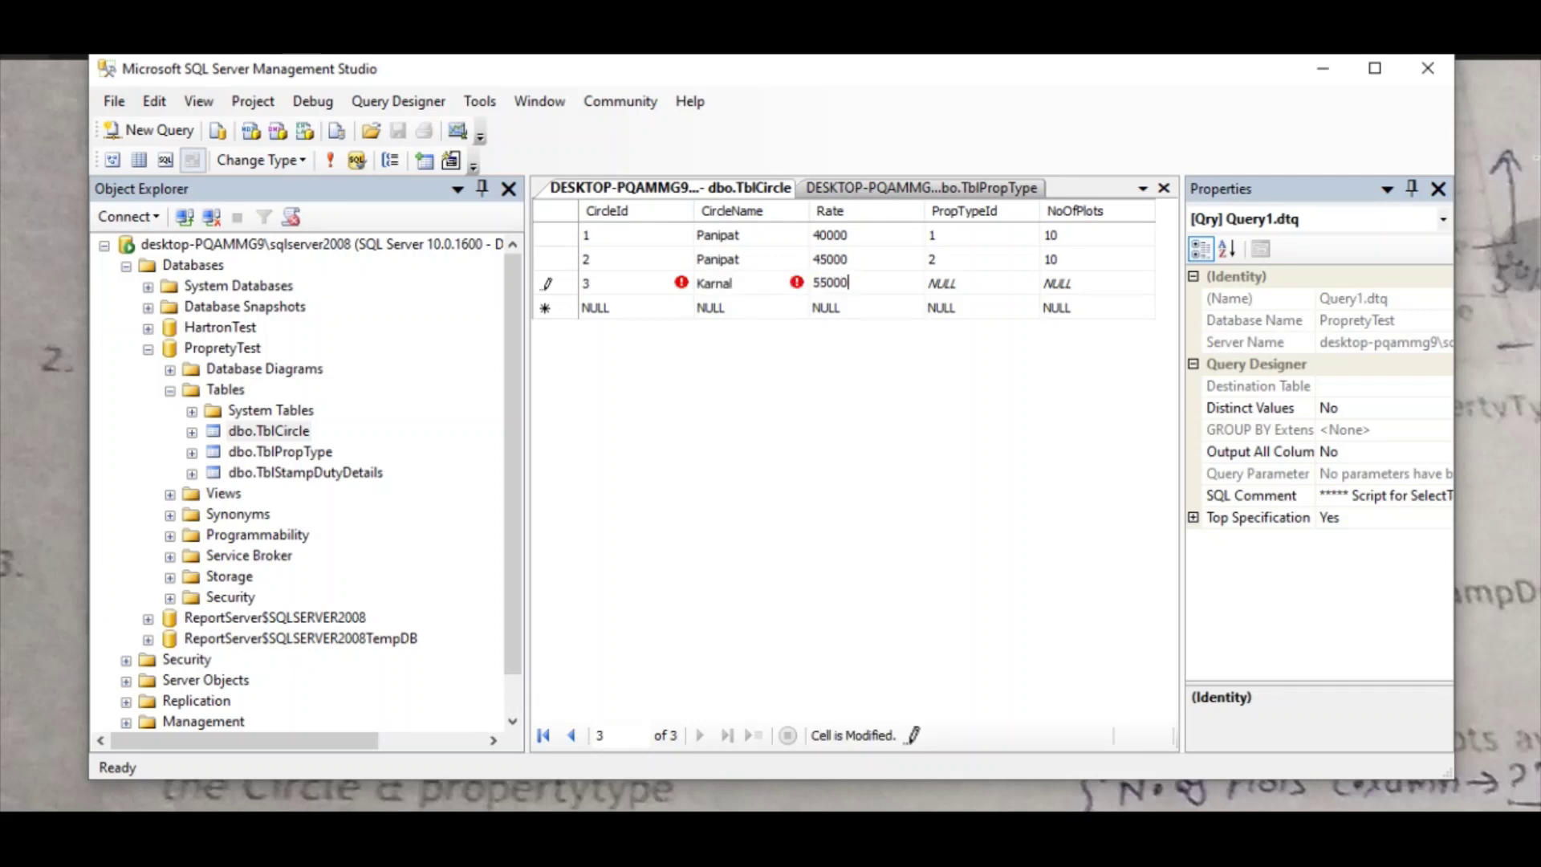
{"action": "key", "text": "Tab"}
{"action": "type", "text": "2"}
{"action": "key", "text": "Tab"}
{"action": "key", "text": "Return"}
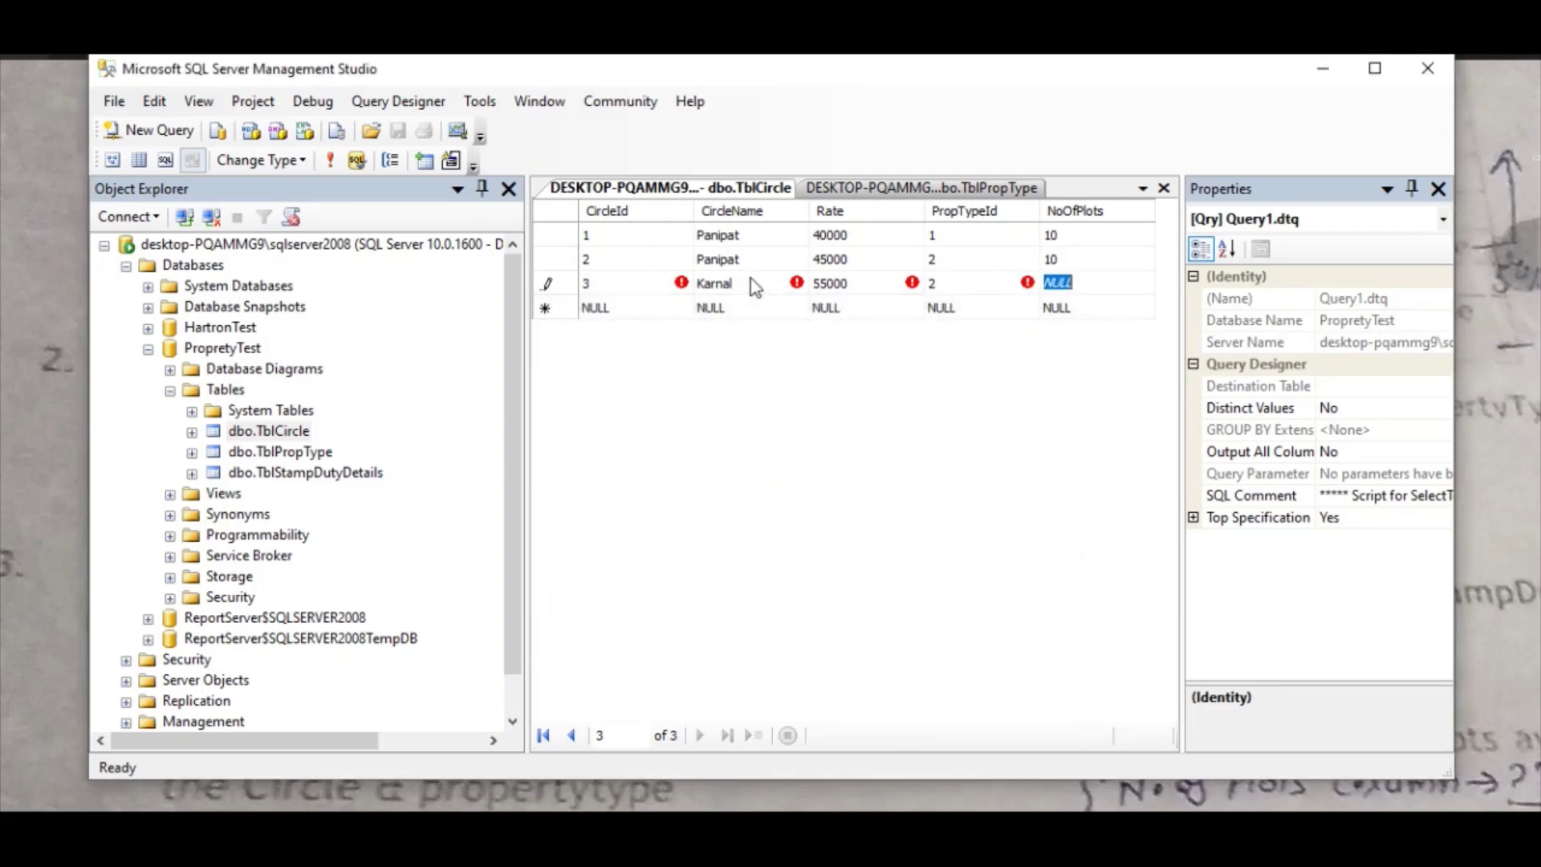
{"action": "type", "text": "10"}
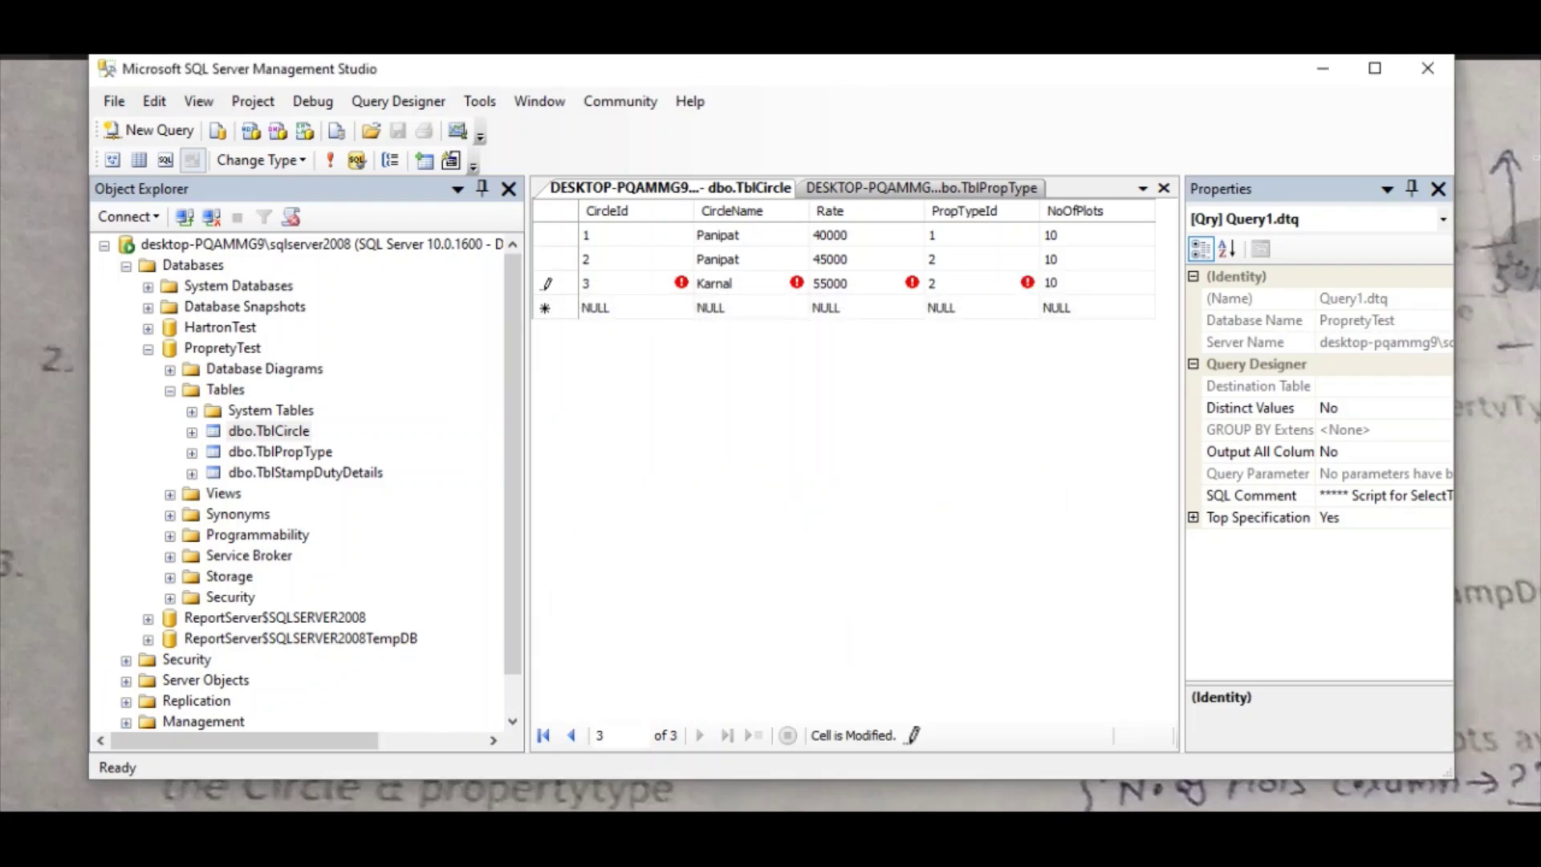
{"action": "key", "text": "Return"}
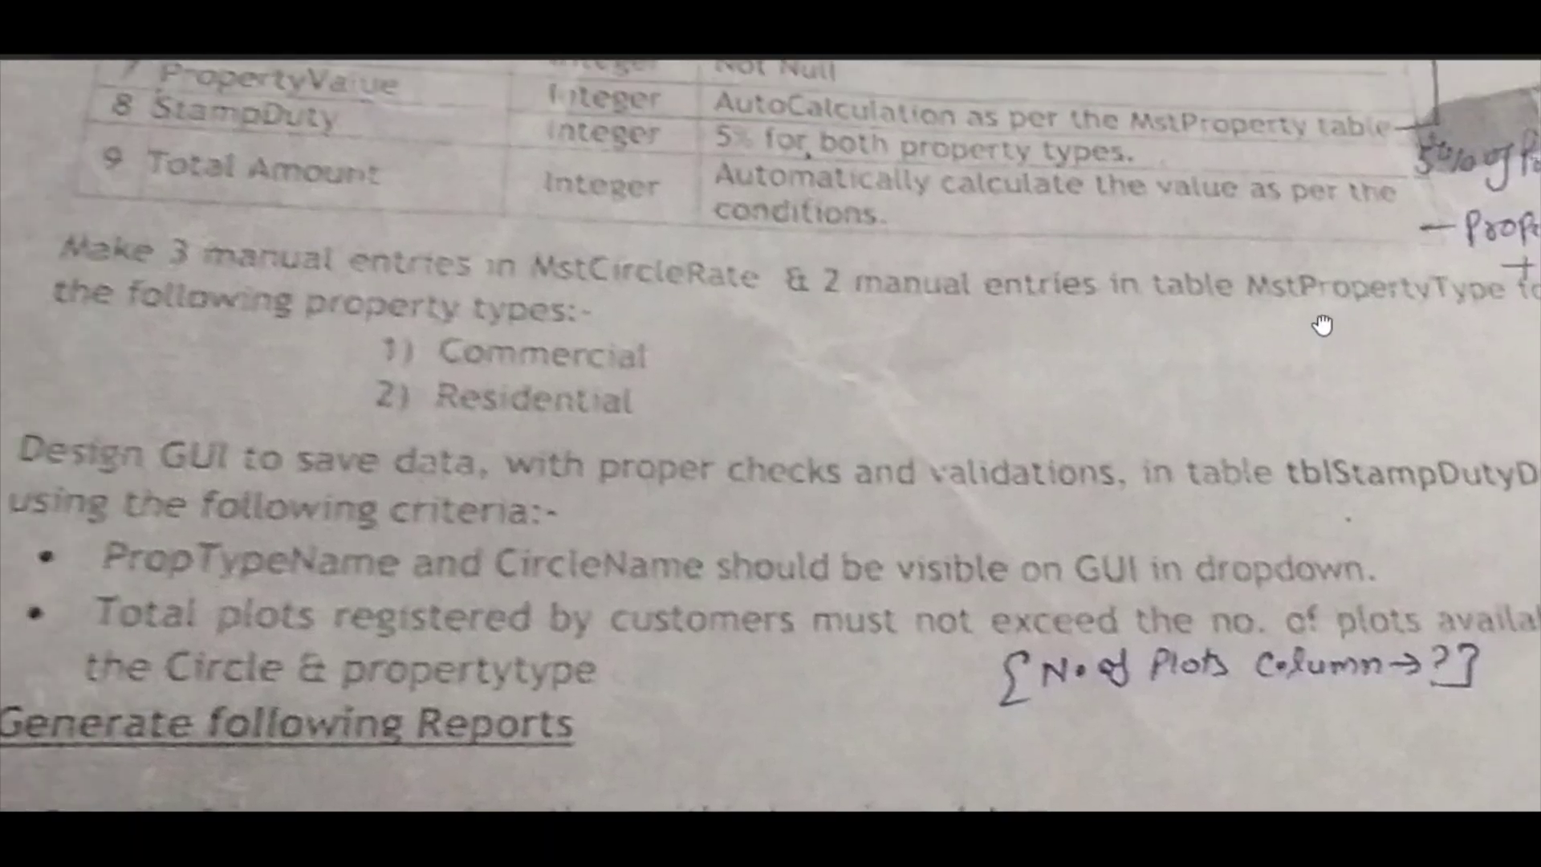
Read the assignment image's GUI design criteria and the reports section below them
{"action": "left_click_drag", "start_coordinate": [1323, 325], "coordinate": [1400, 154]}
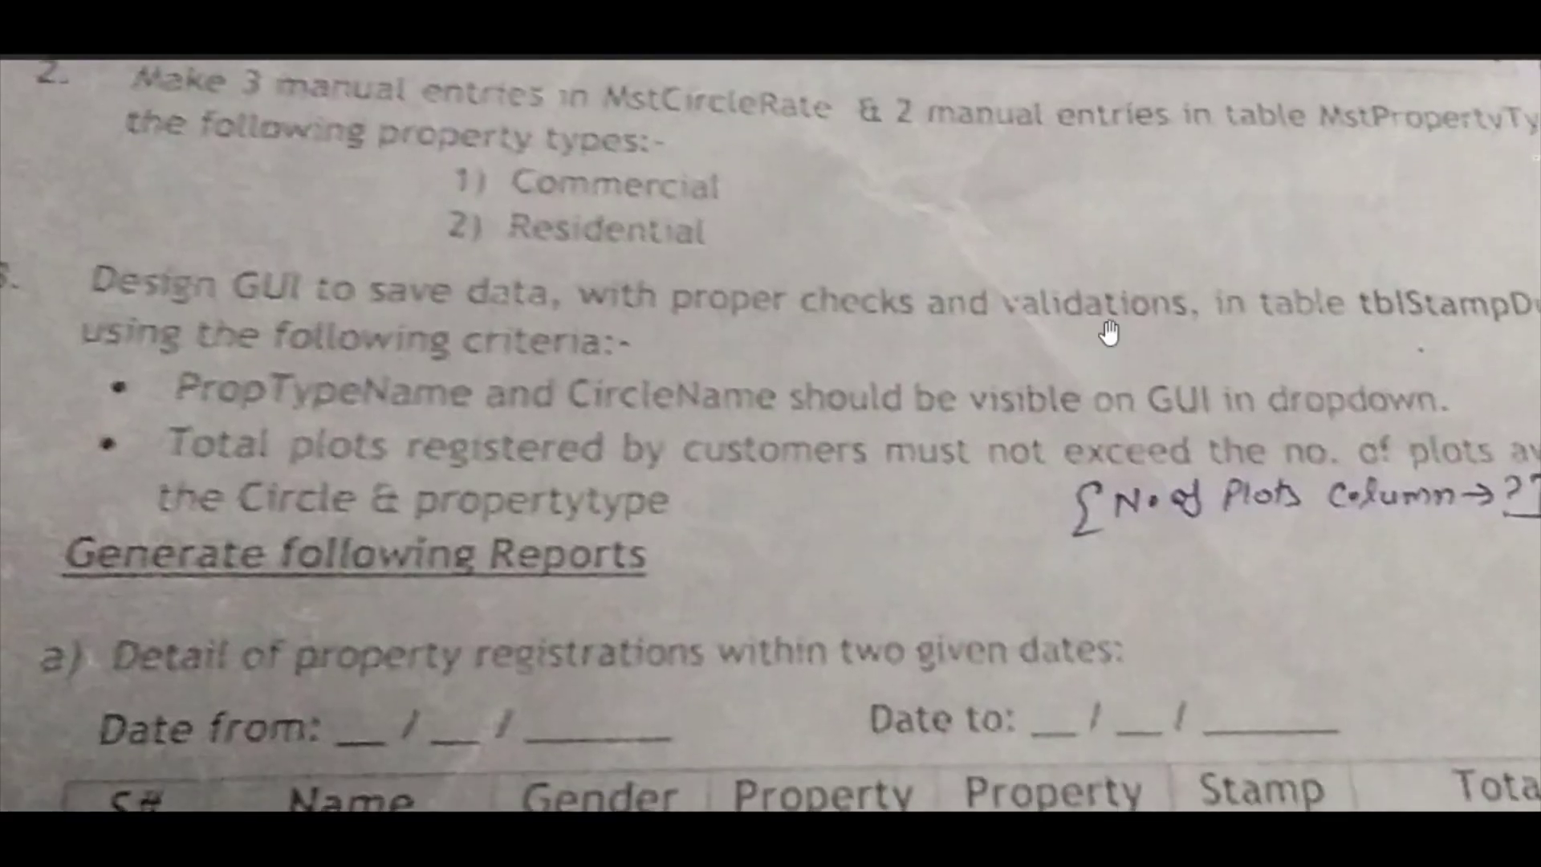